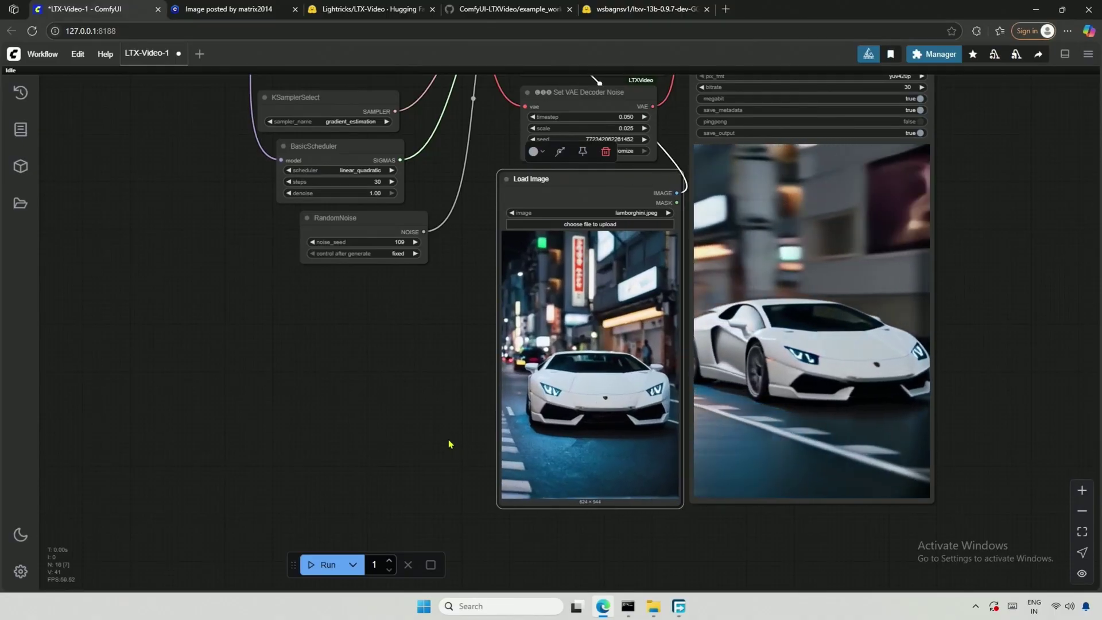
- Run update_comfyui_stable from the update folder to bring ComfyUI to the latest stable version
left_click_drag(450, 445, 241, 446)
scroll(243, 434, "up", 2)
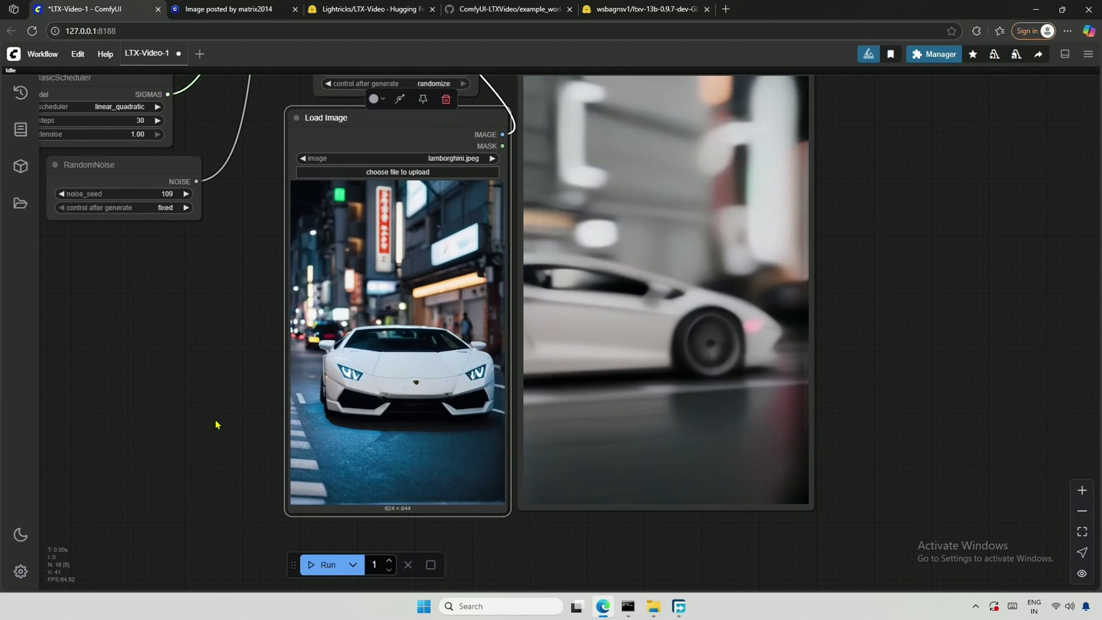
left_click_drag(215, 426, 209, 455)
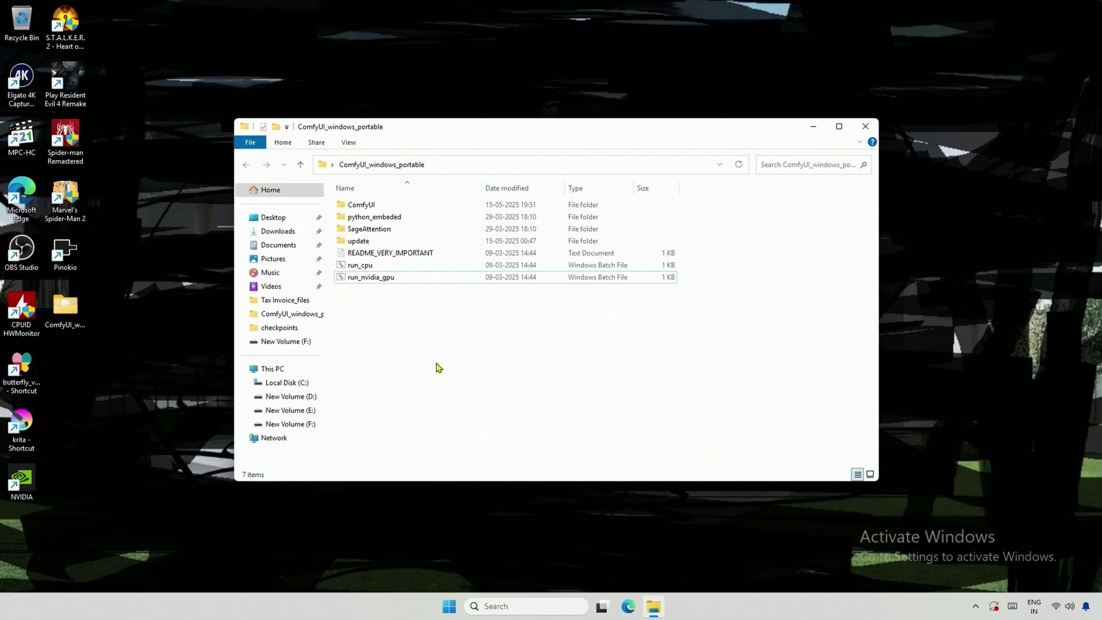
double_click(396, 241)
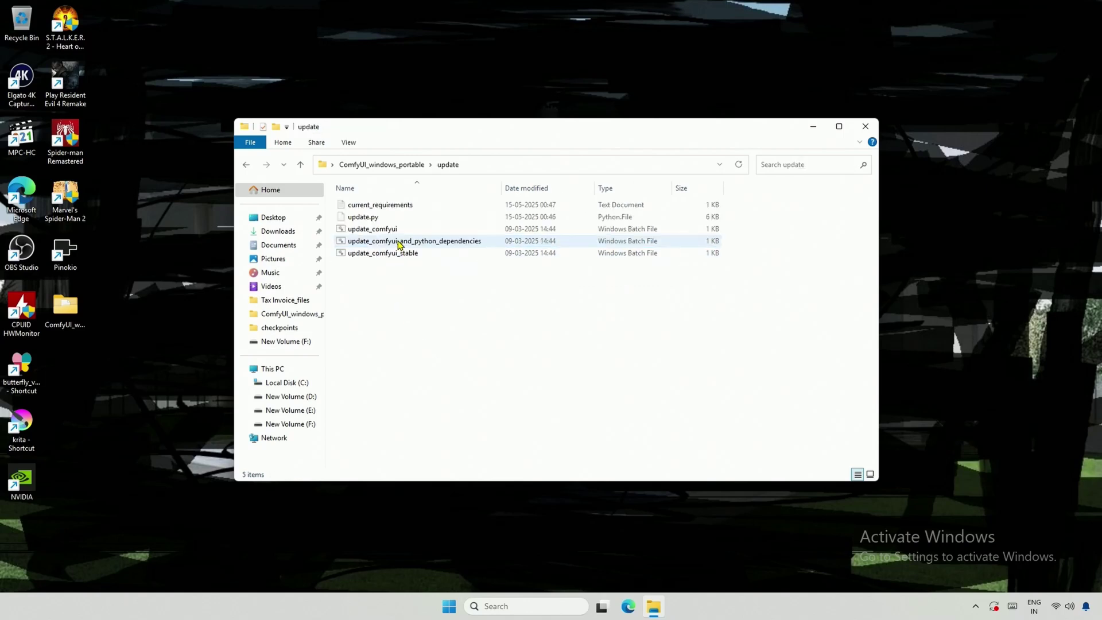
double_click(396, 255)
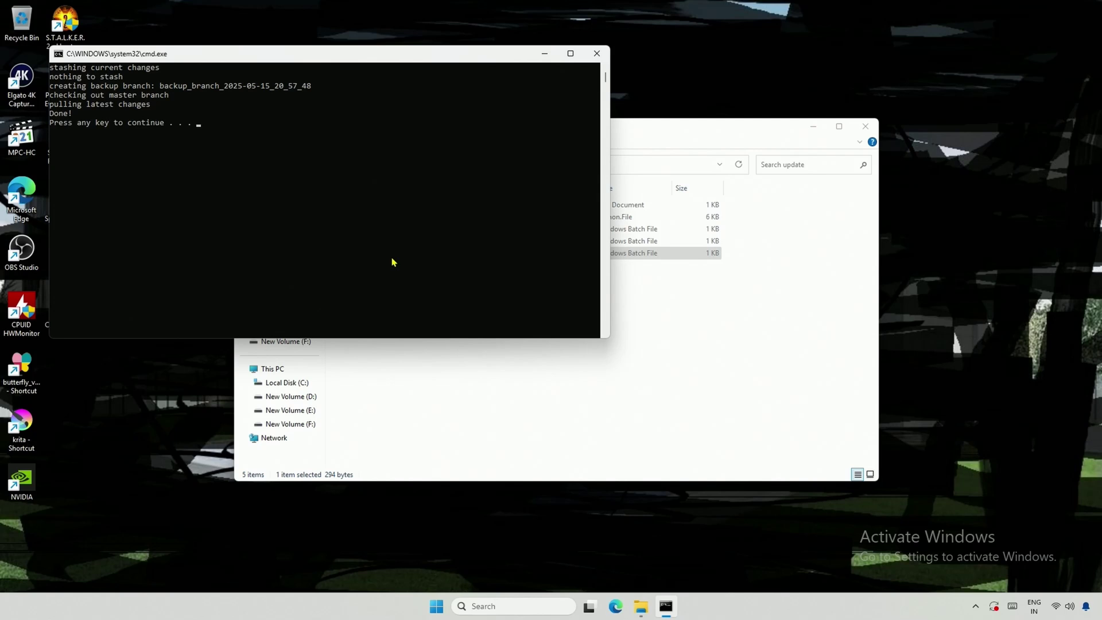
key("Return")
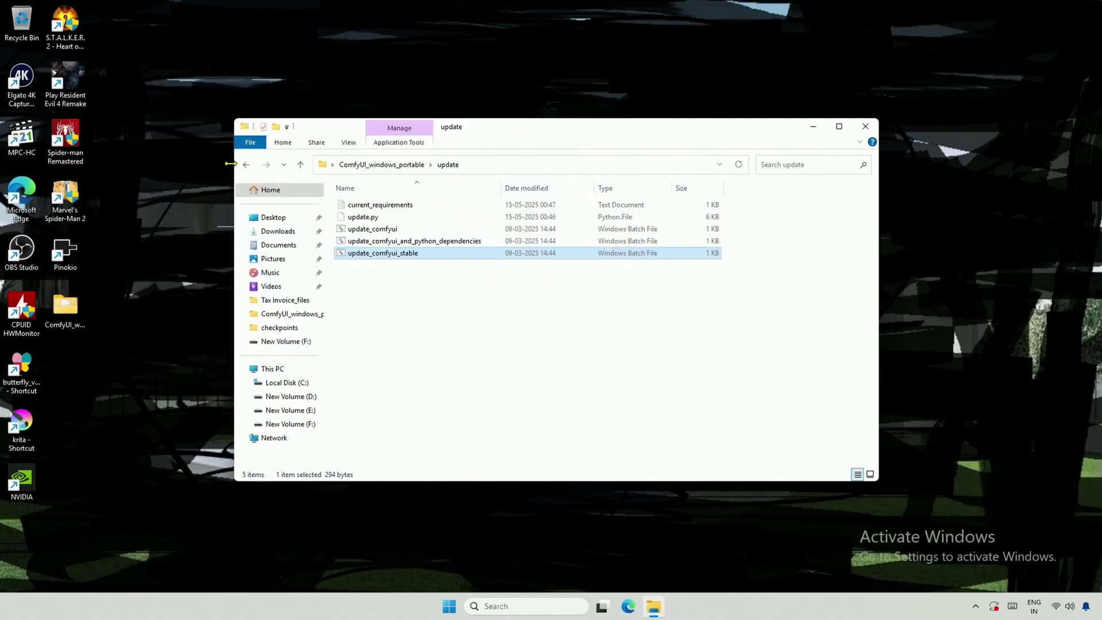
- Relaunch ComfyUI with the run_nvidia_gpu launcher
left_click(245, 165)
right_click(367, 279)
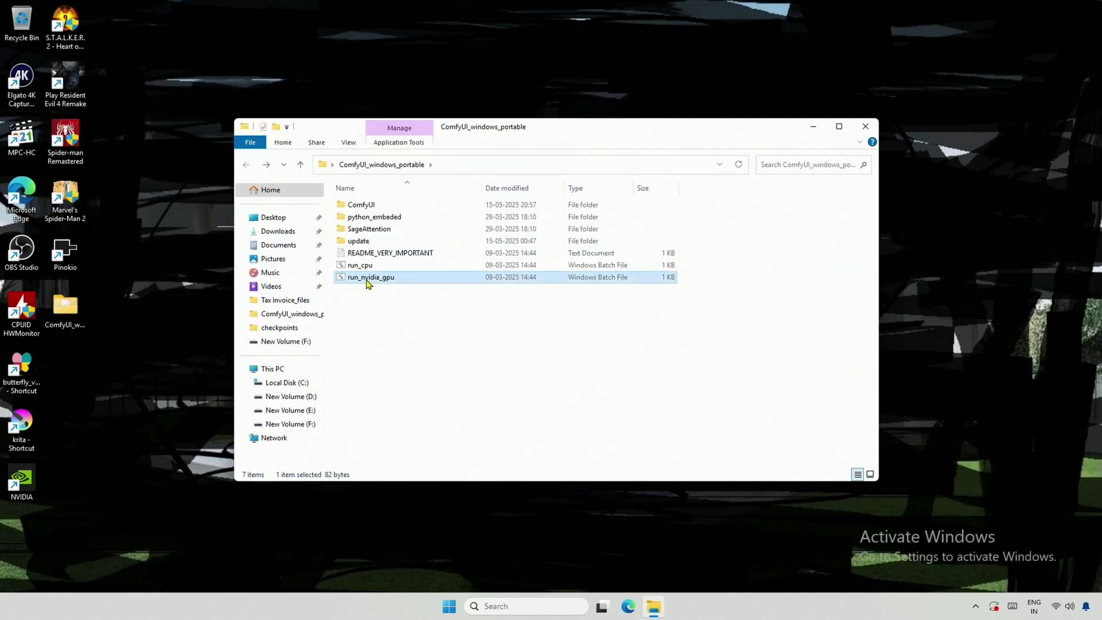
left_click(380, 289)
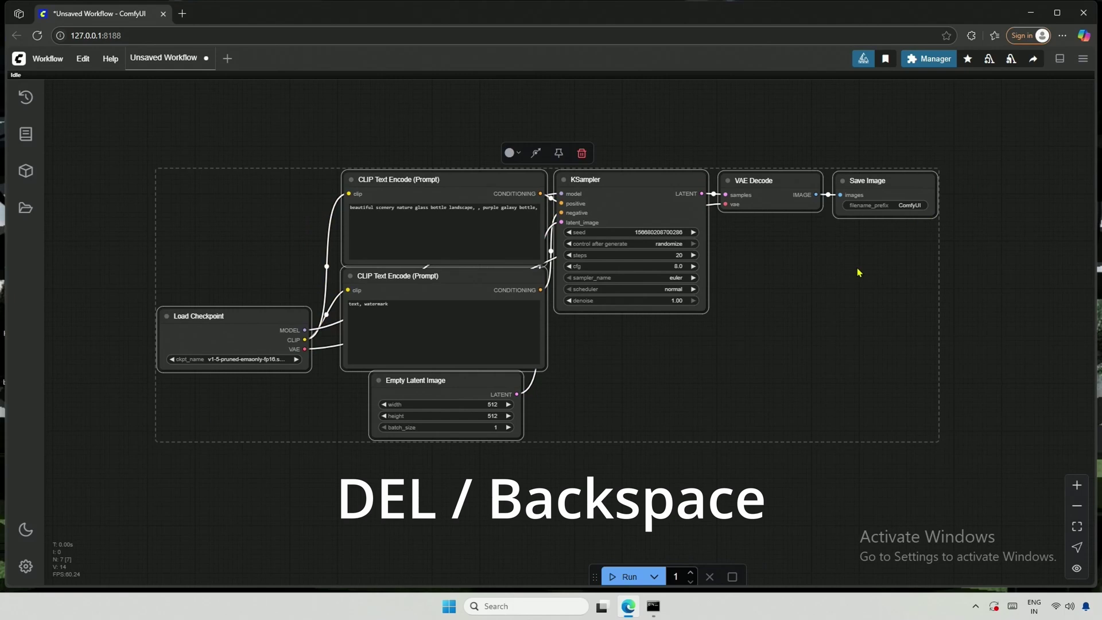
- Delete the default workflow nodes and check the ComfyUI version under Help > About
key("Delete")
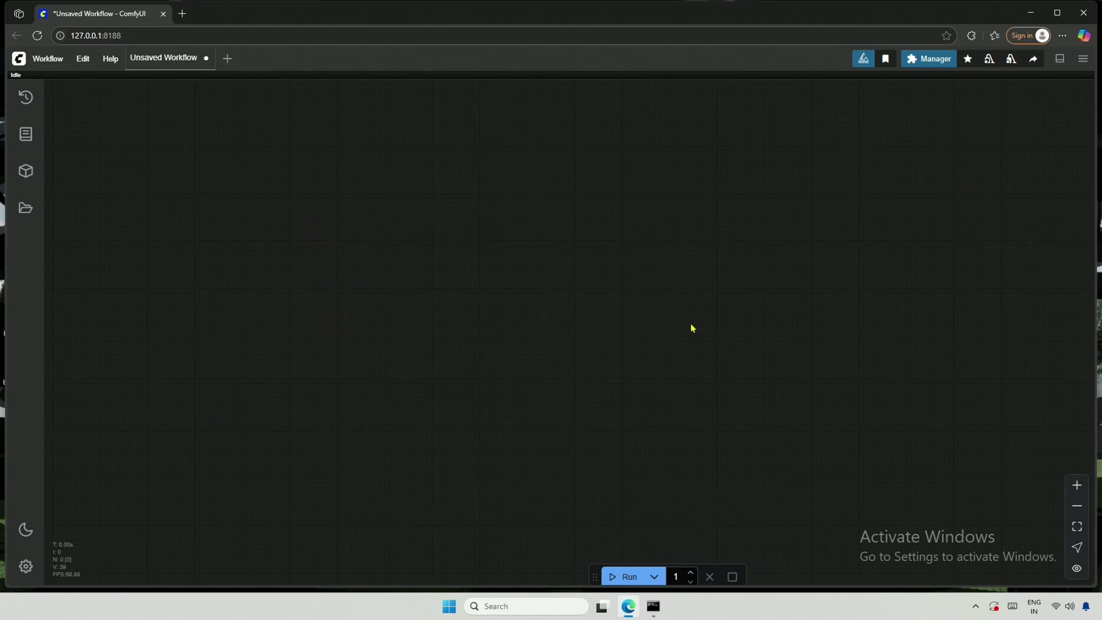
left_click(109, 58)
left_click(143, 166)
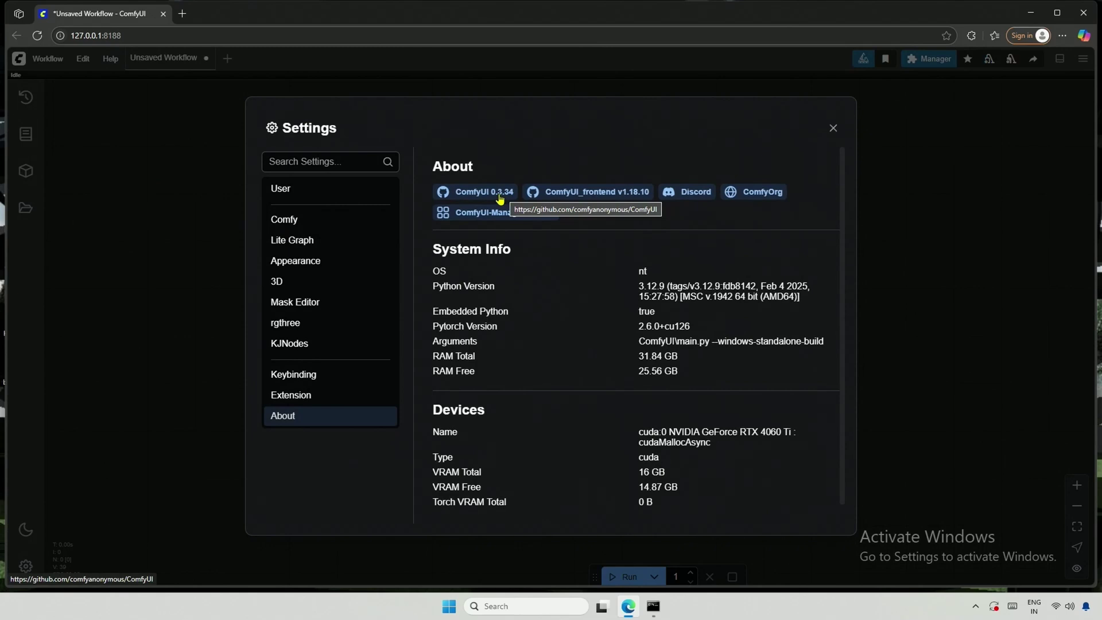
- Filter the Custom Nodes Manager to Installed and scroll through the six packs
left_click(929, 58)
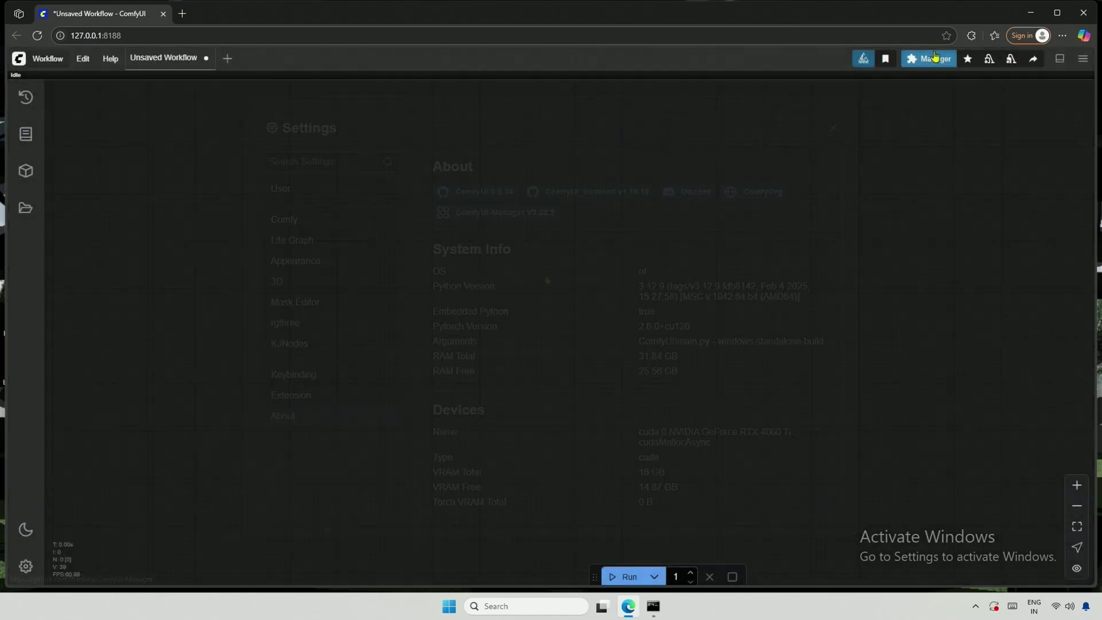
left_click(540, 241)
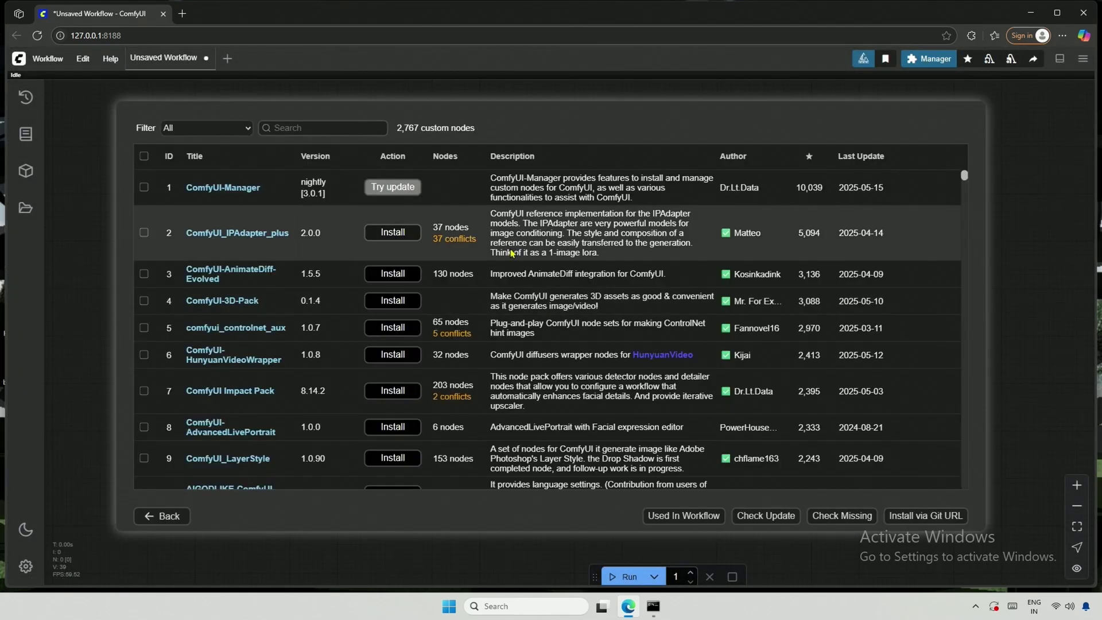
left_click(221, 129)
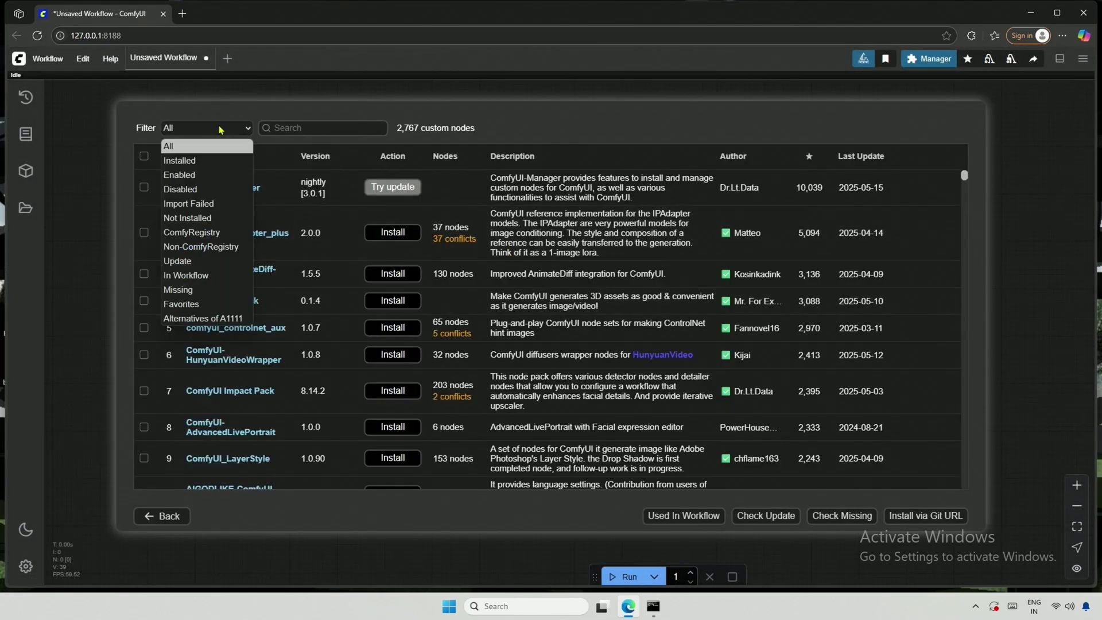
left_click(212, 161)
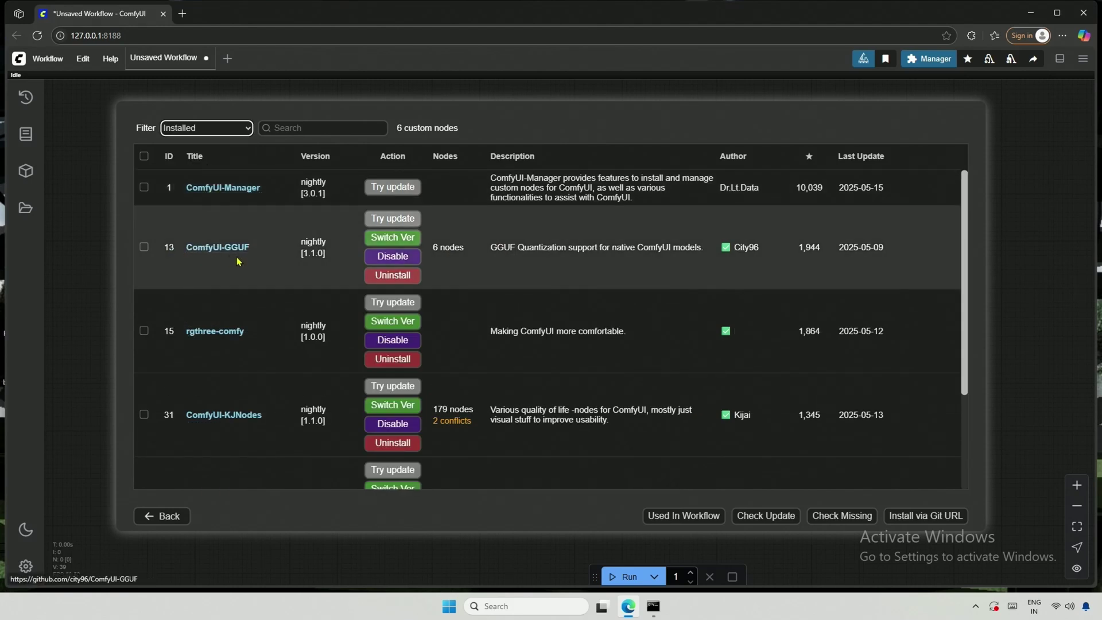
scroll(239, 261, "down", 1)
scroll(239, 261, "down", 1)
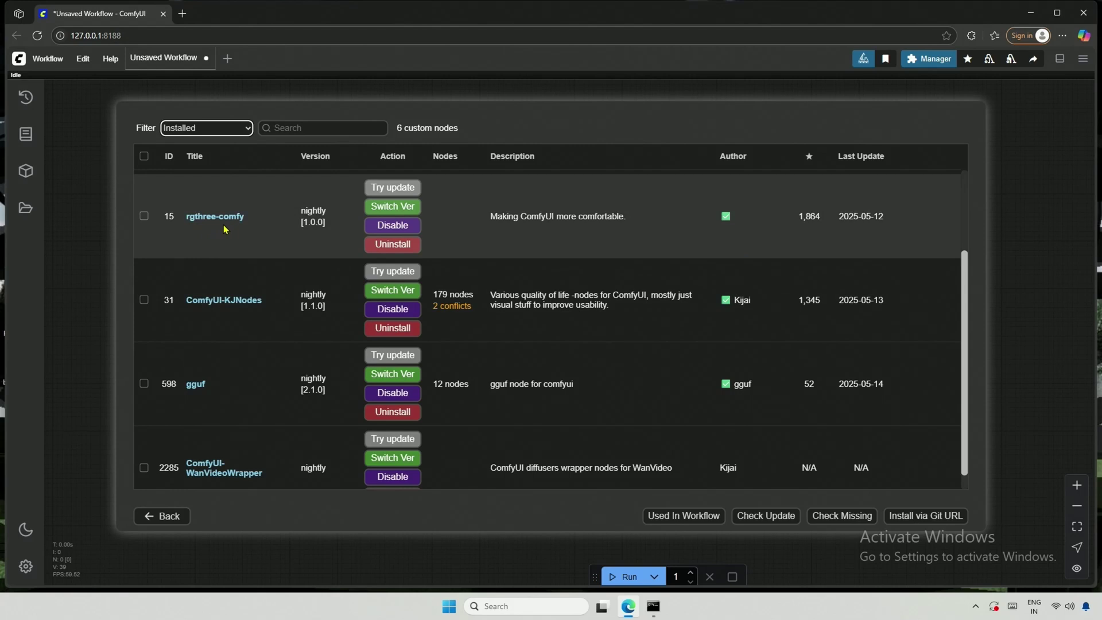
scroll(244, 311, "down", 1)
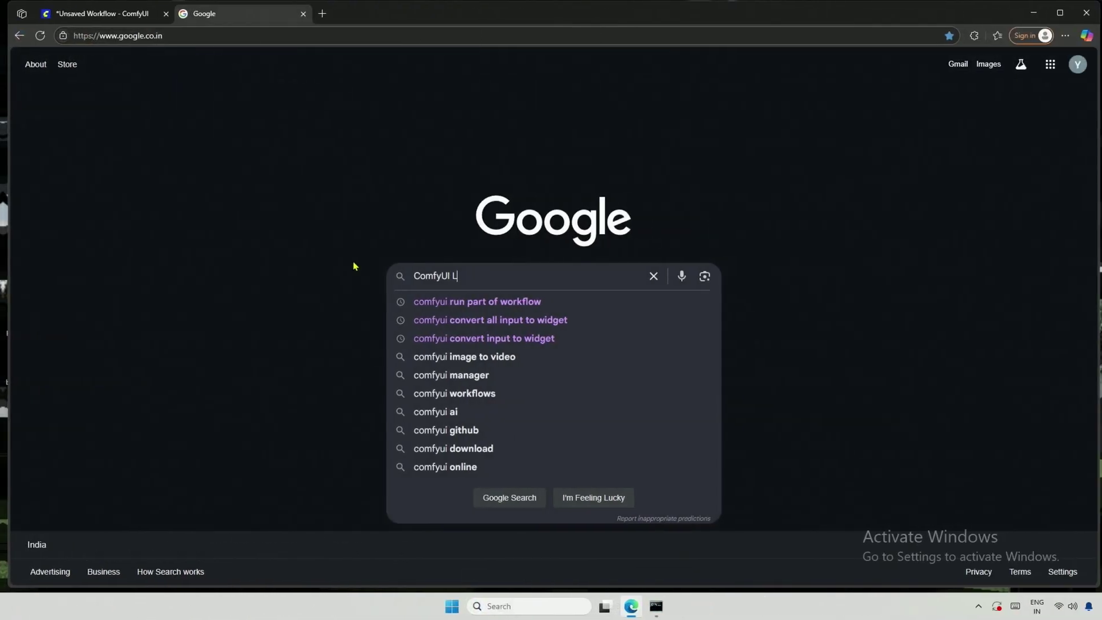
- Search Google for ComfyUI LTX Video and open the Lightricks ComfyUI-LTXVideo GitHub page
key("Return")
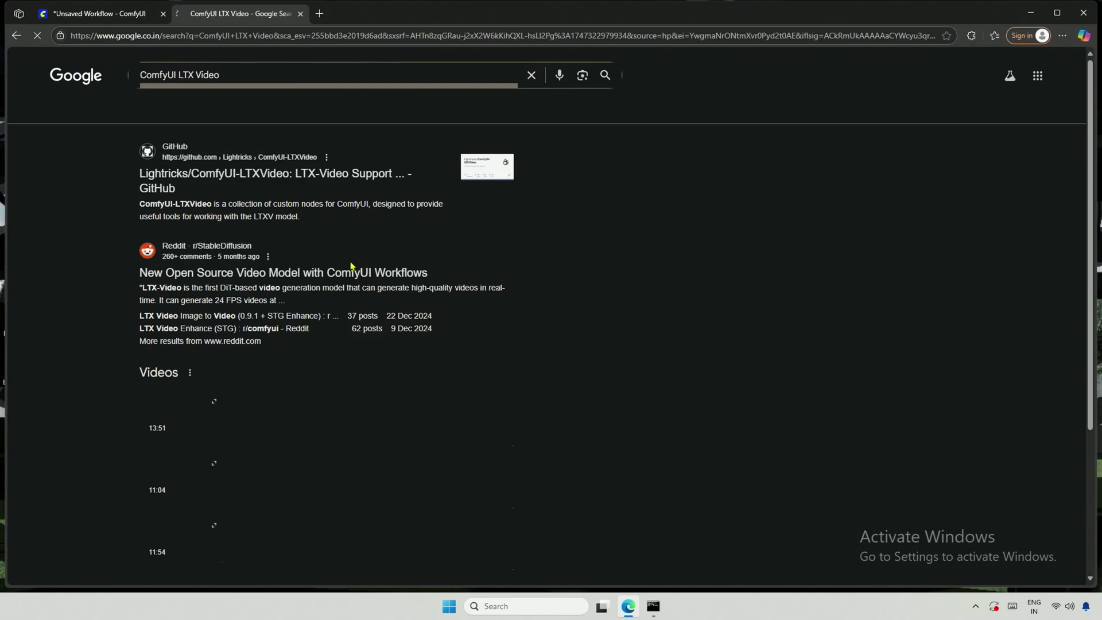
left_click(189, 177)
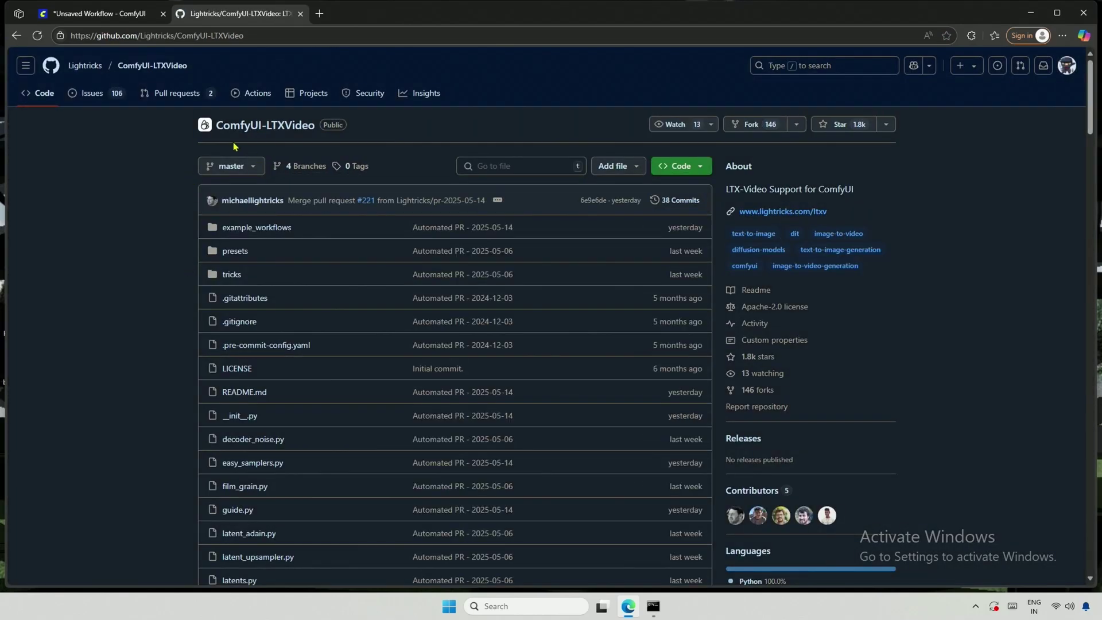
scroll(200, 324, "down", 20)
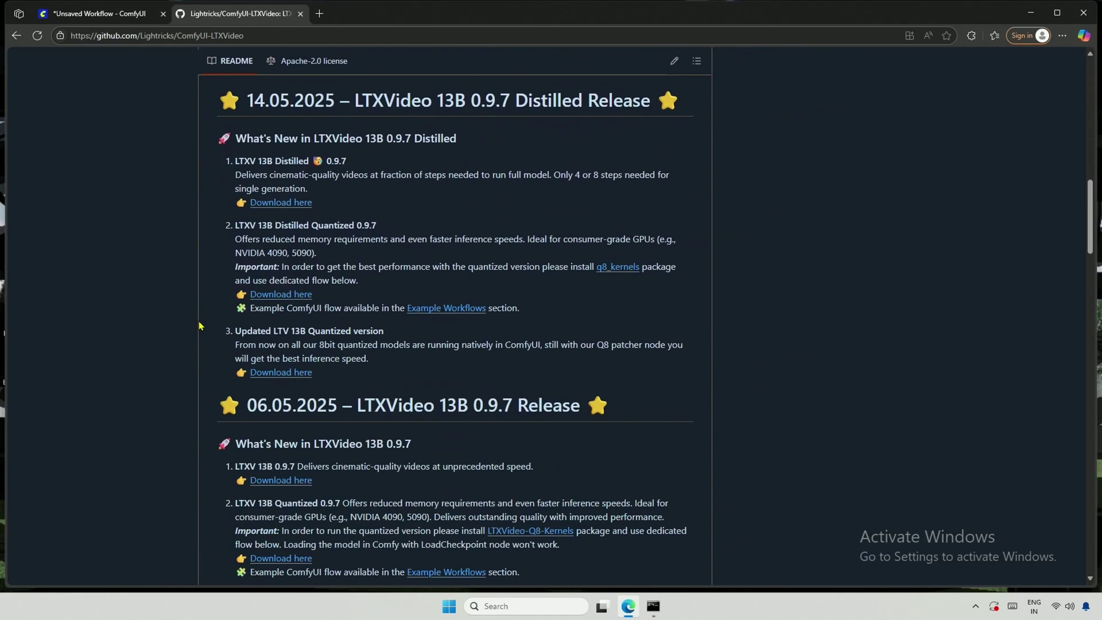
scroll(200, 325, "up", 12)
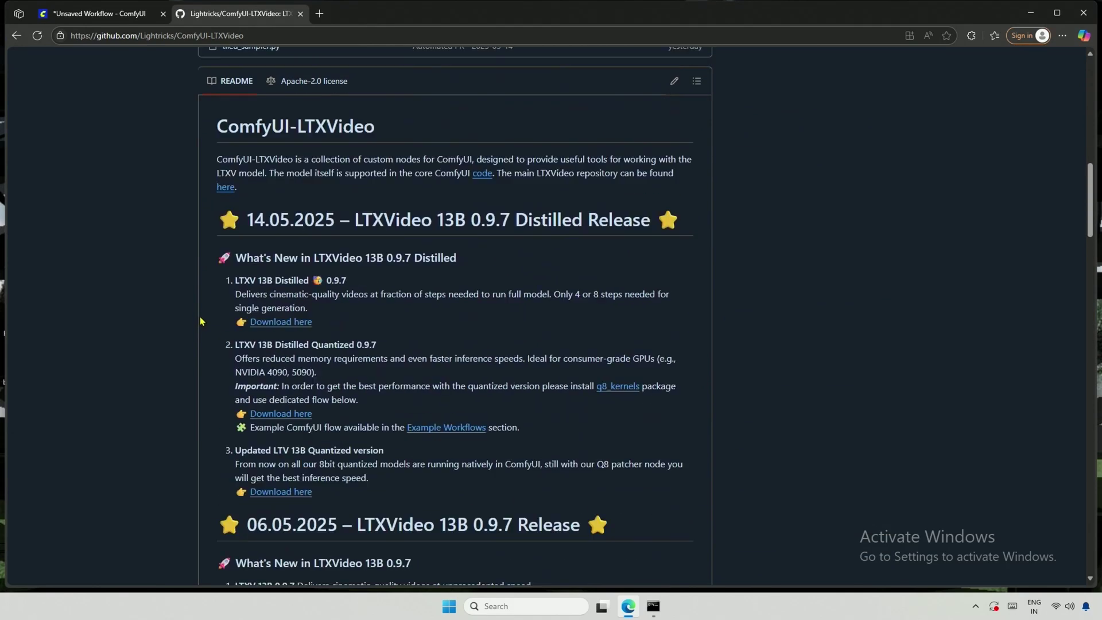
scroll(200, 321, "down", 1)
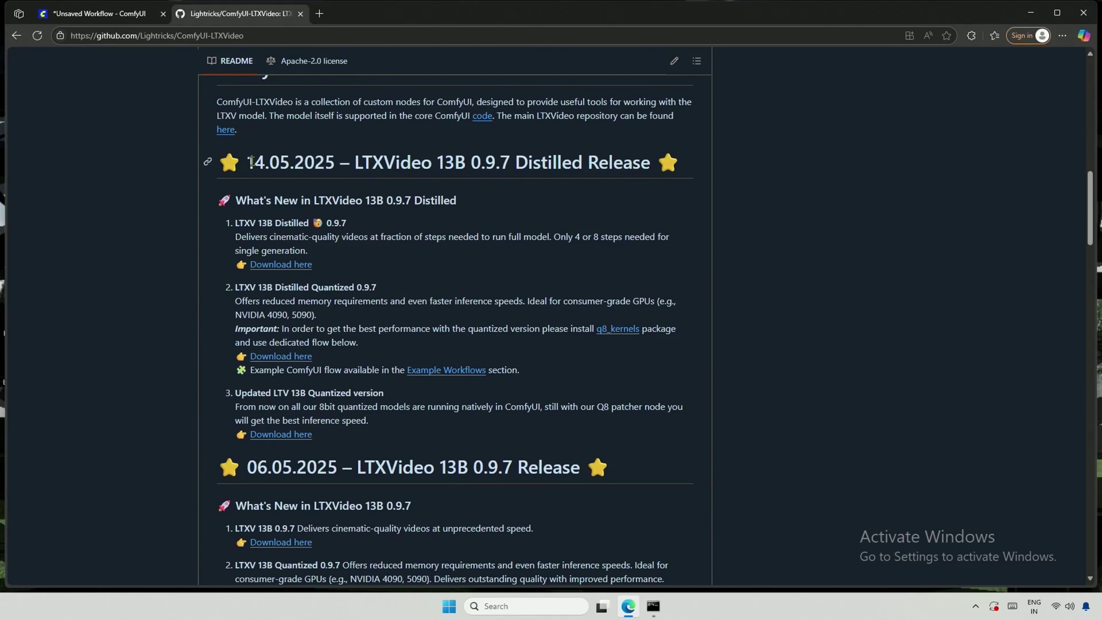
- Review the 14.05.2025 and 06.05.2025 releases and the LTXV 13B Quantized 0.9.7 download link
left_click_drag(253, 165, 291, 161)
scroll(160, 412, "down", 4)
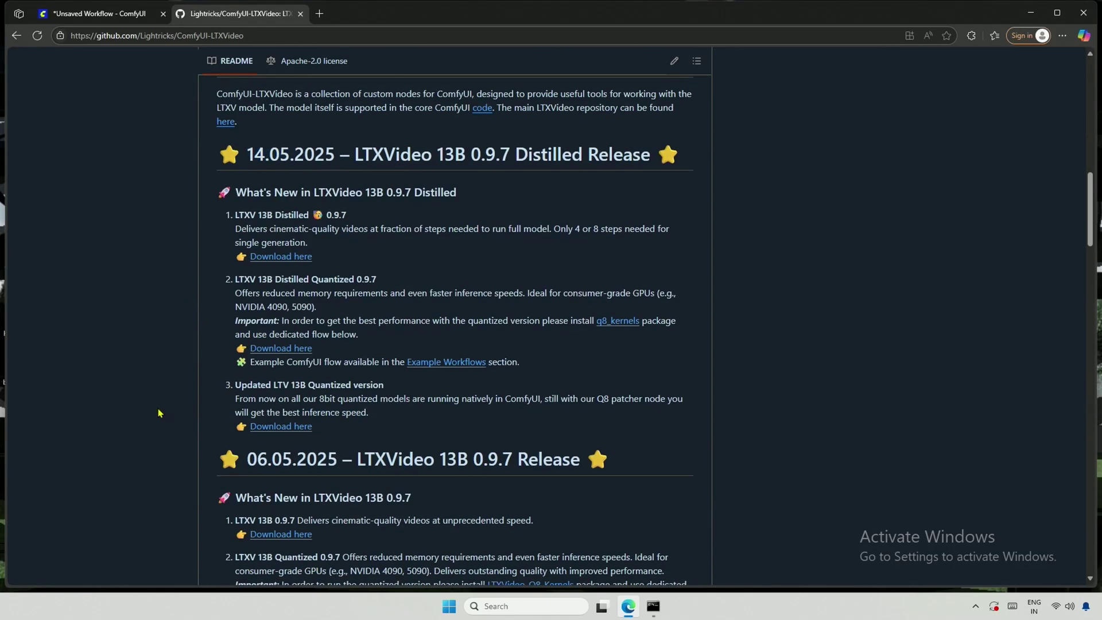
left_click_drag(249, 240, 376, 242)
scroll(164, 434, "down", 1)
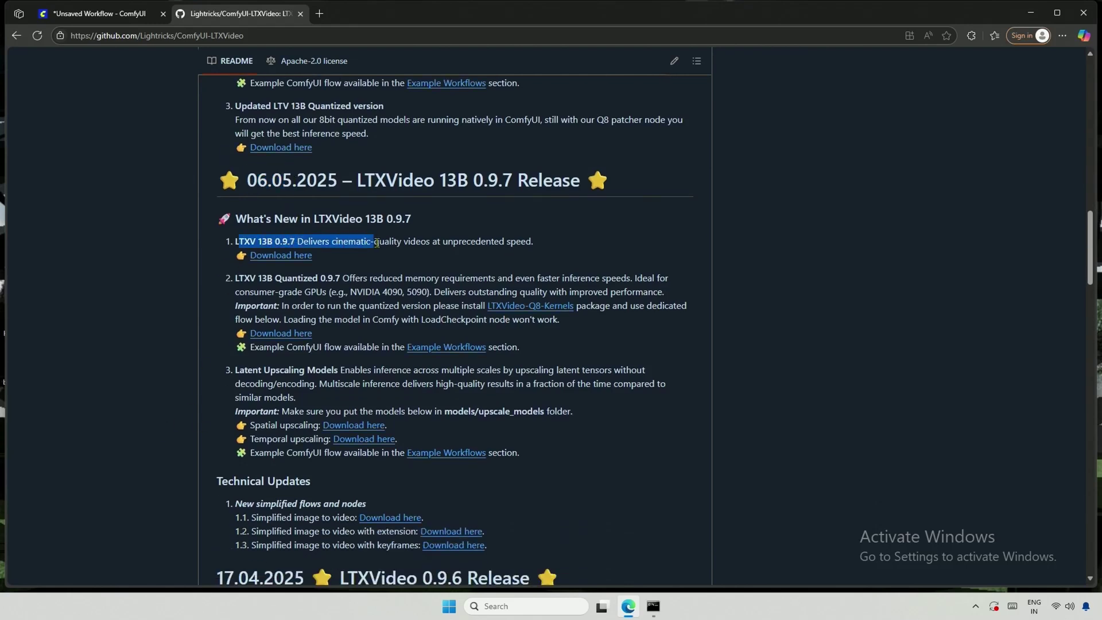
left_click(337, 293)
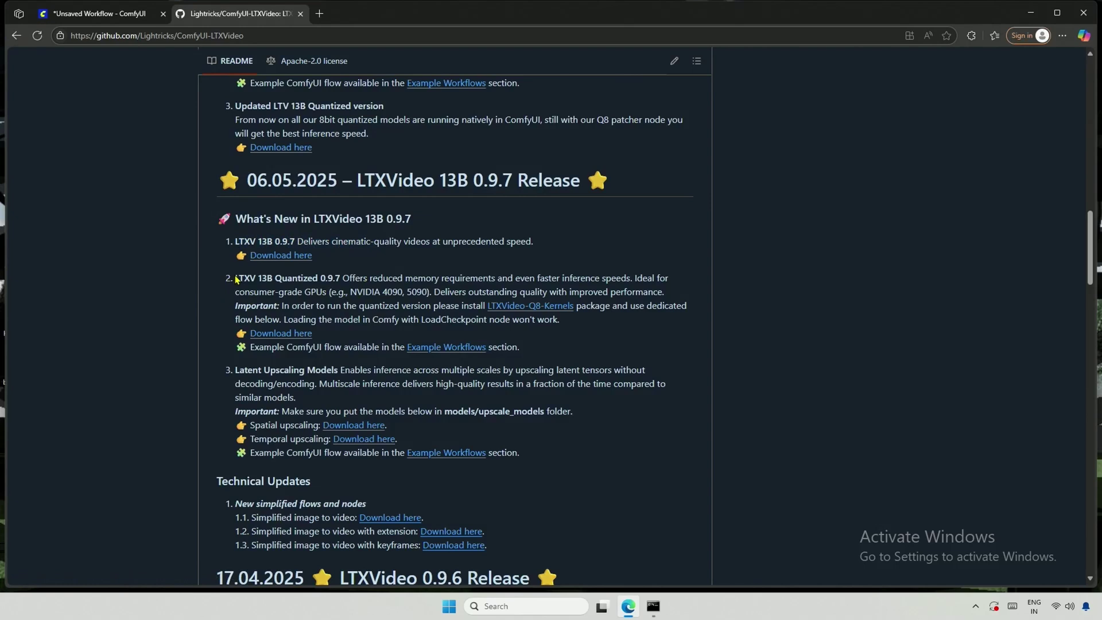
left_click_drag(235, 279, 348, 277)
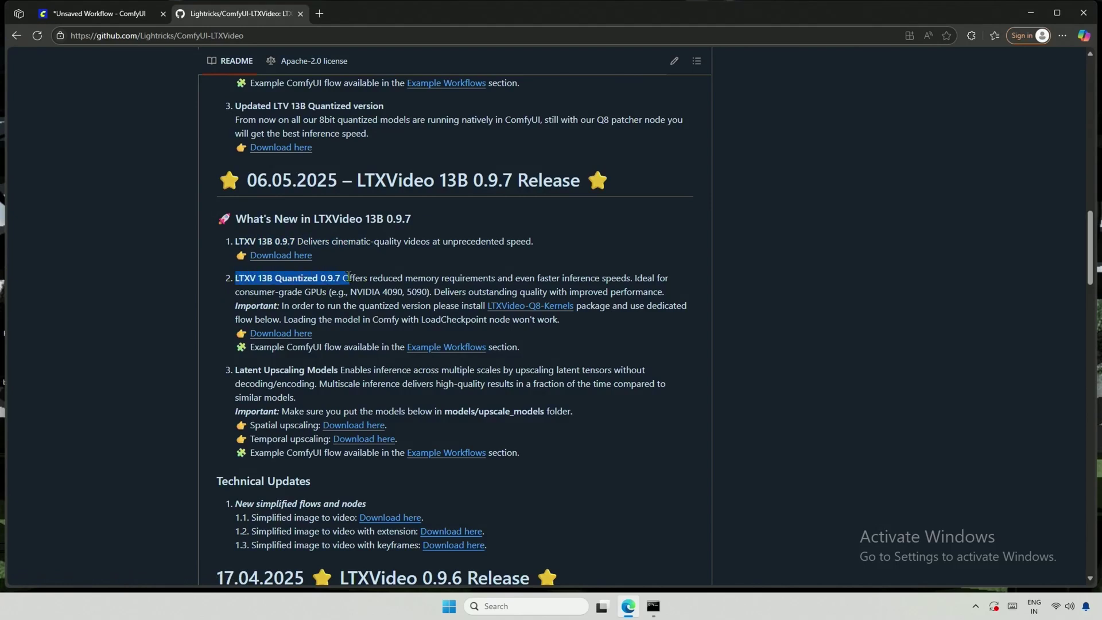
left_click(300, 336)
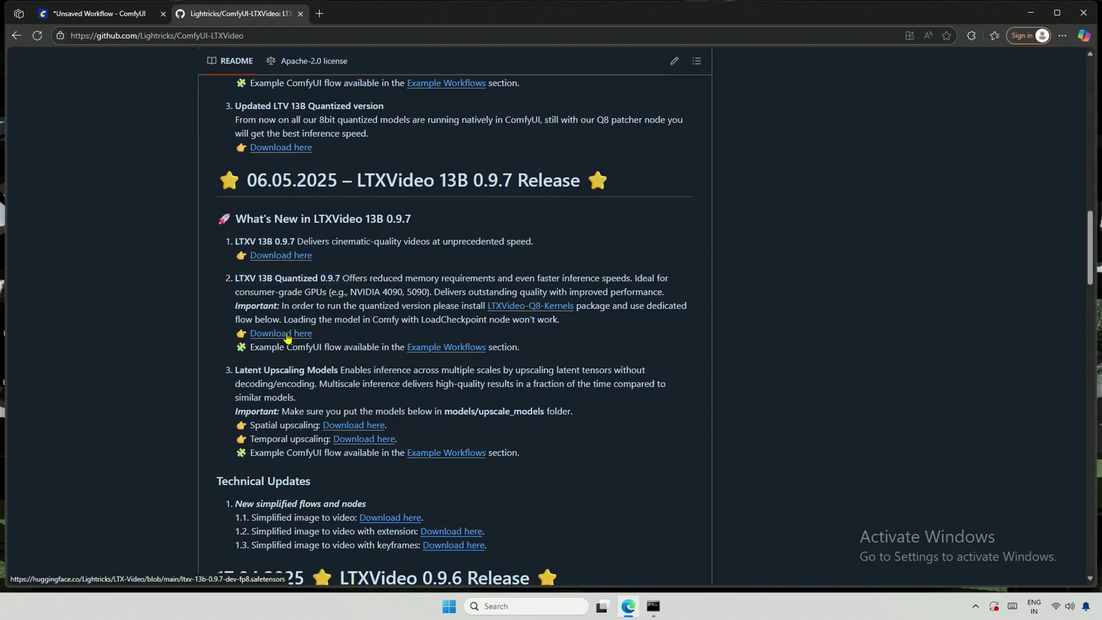
right_click(277, 333)
- Open the quantized model in a new tab to check the ltxv-13b-0.9.7-dev-fp8.safetensors file, then close it
left_click(303, 343)
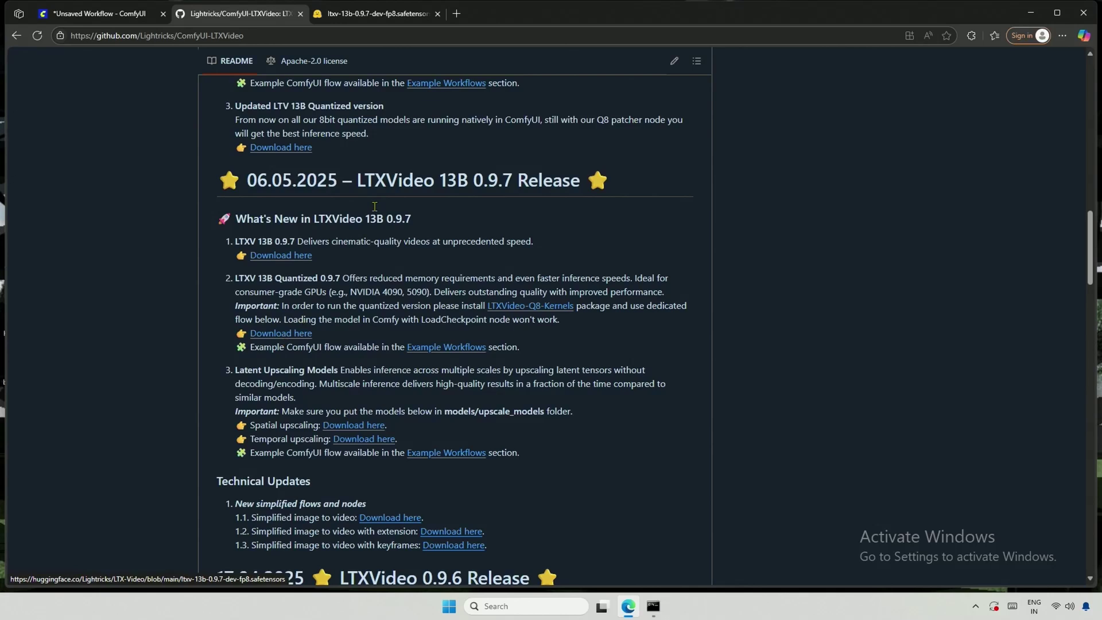
left_click(387, 18)
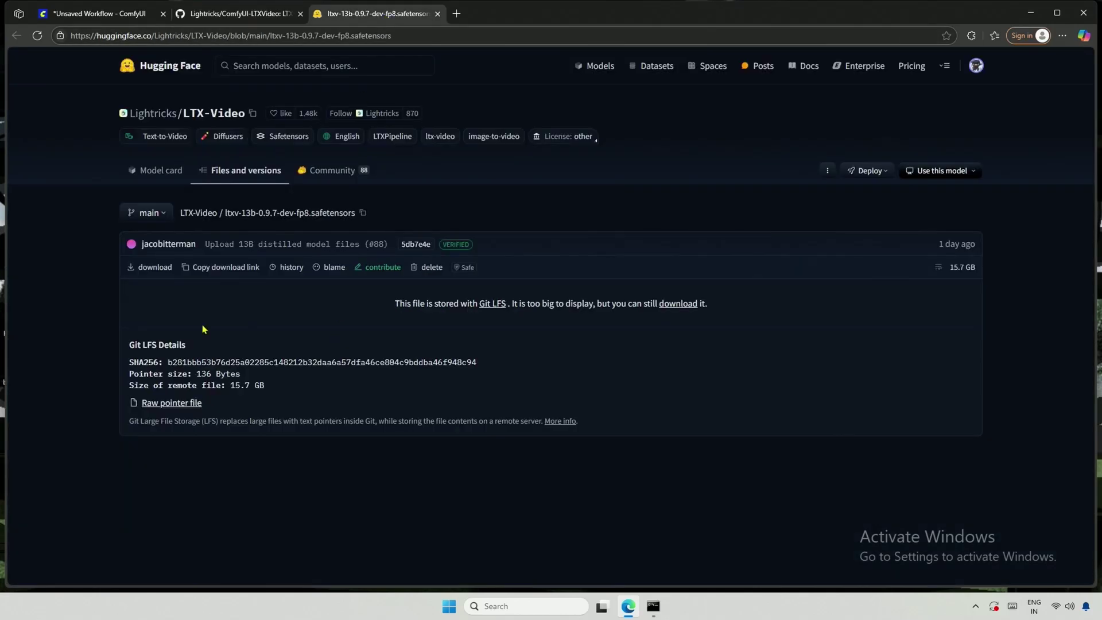
left_click_drag(111, 214, 367, 217)
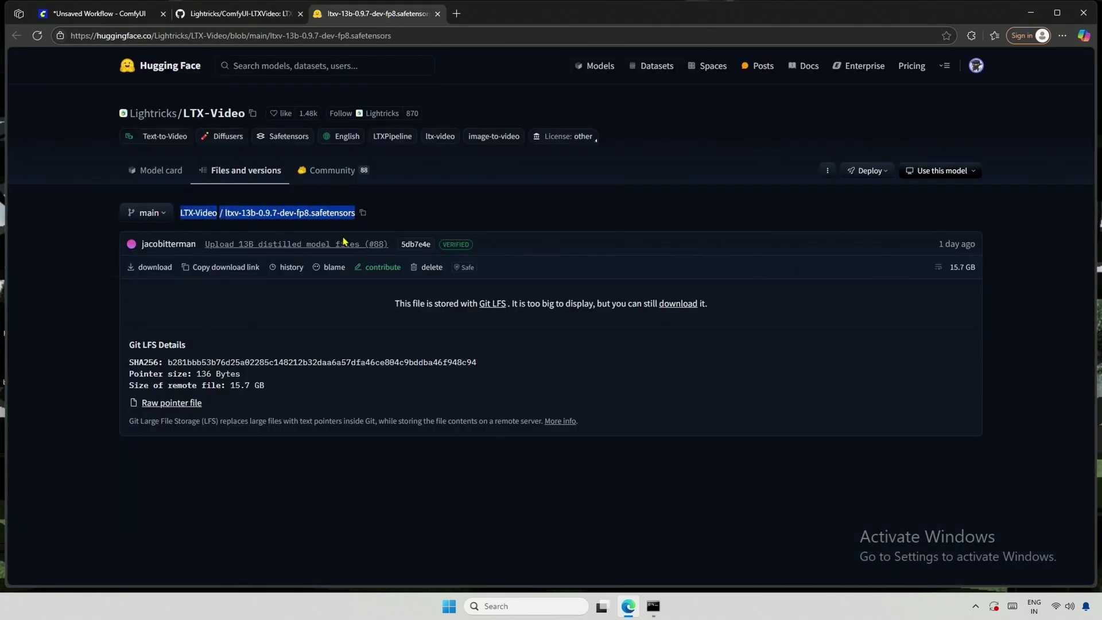
middle_click(384, 17)
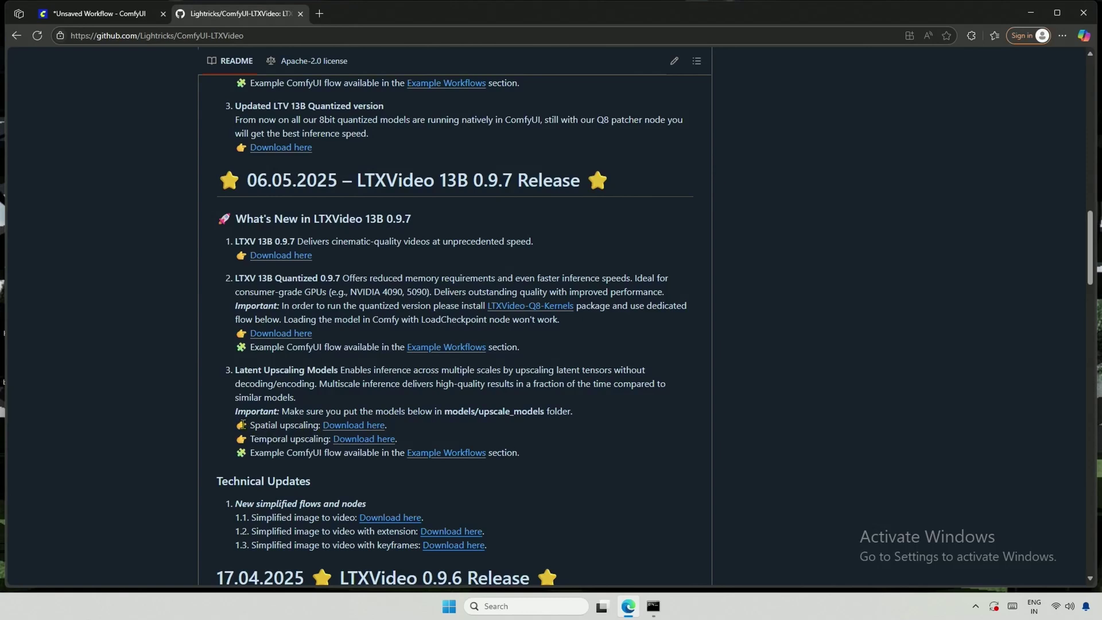
- Review the 0.9.7 release notes, including the spatial and temporal upscaling models
left_click_drag(241, 425, 438, 443)
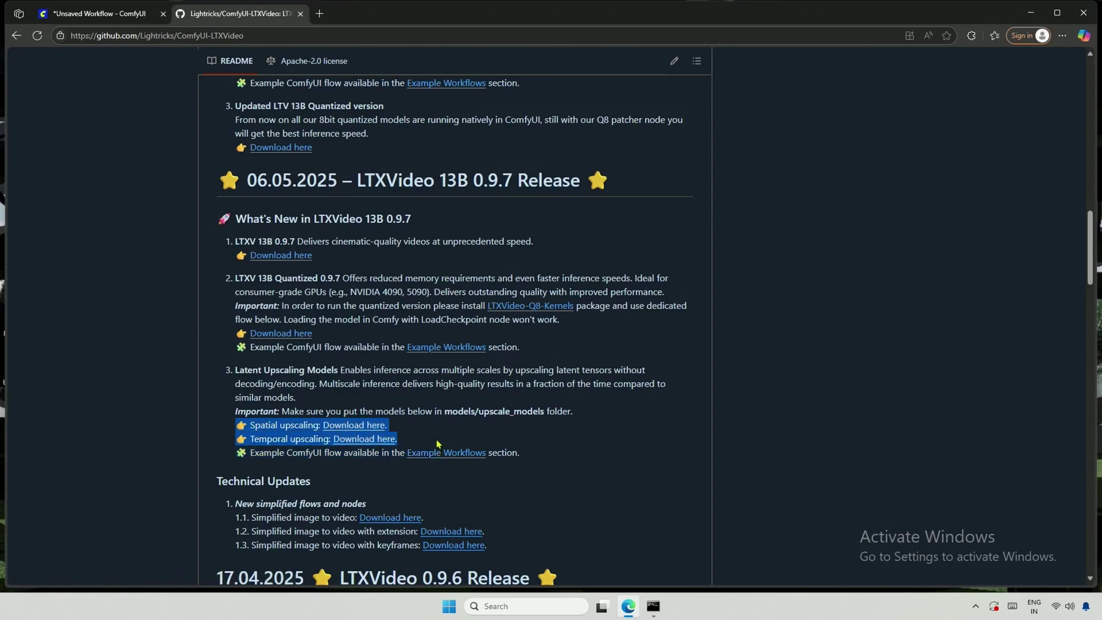
left_click(438, 444)
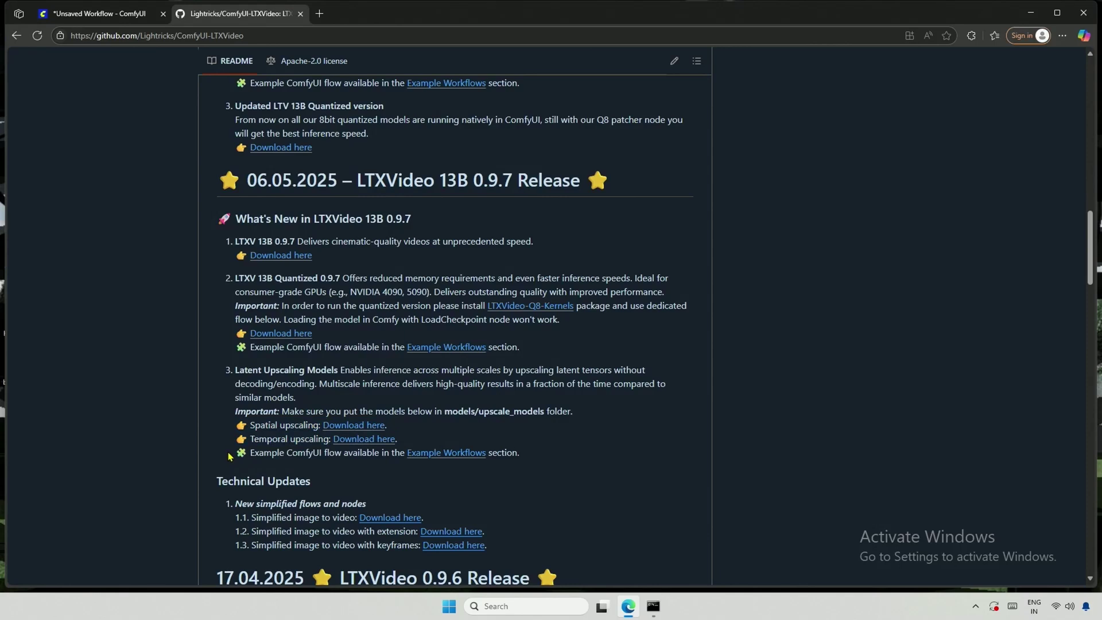
scroll(229, 456, "up", 2)
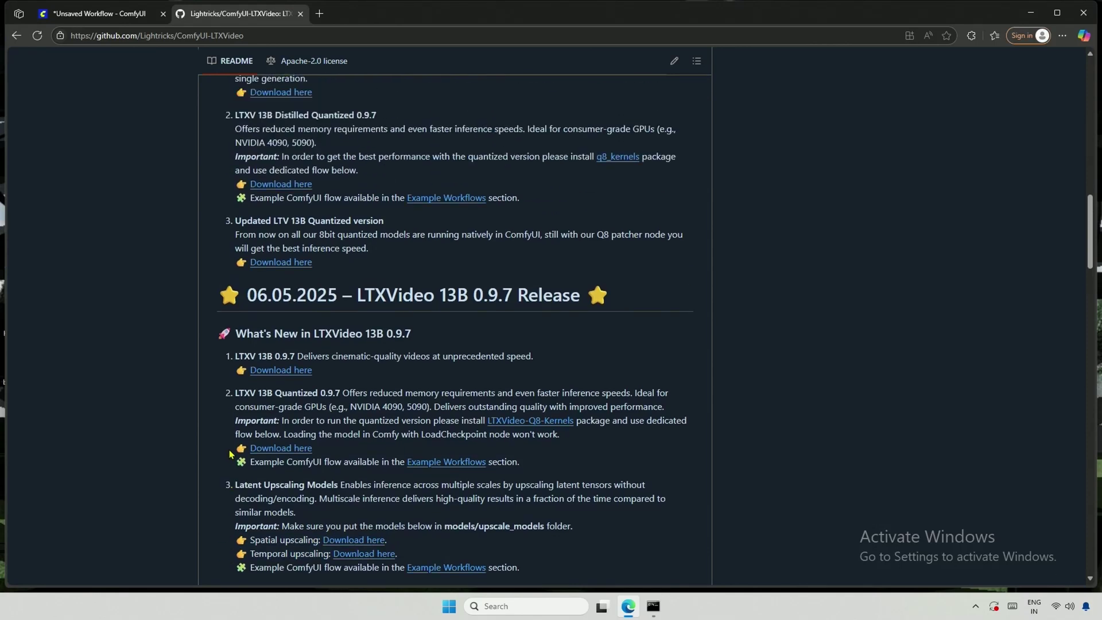
scroll(230, 455, "up", 1)
scroll(230, 454, "down", 4)
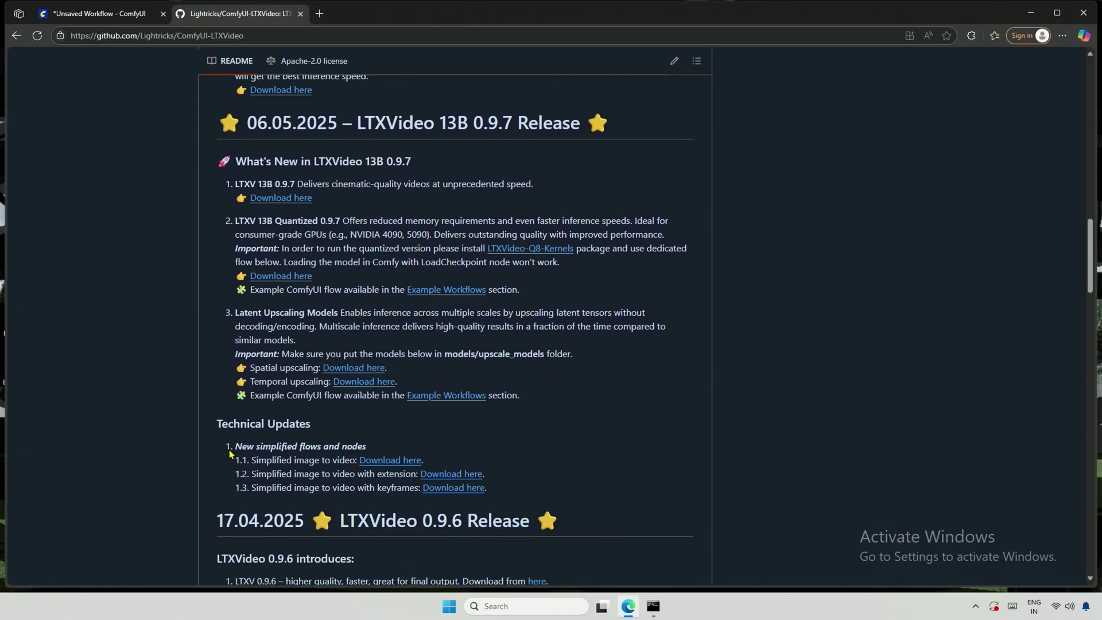
scroll(230, 453, "up", 3)
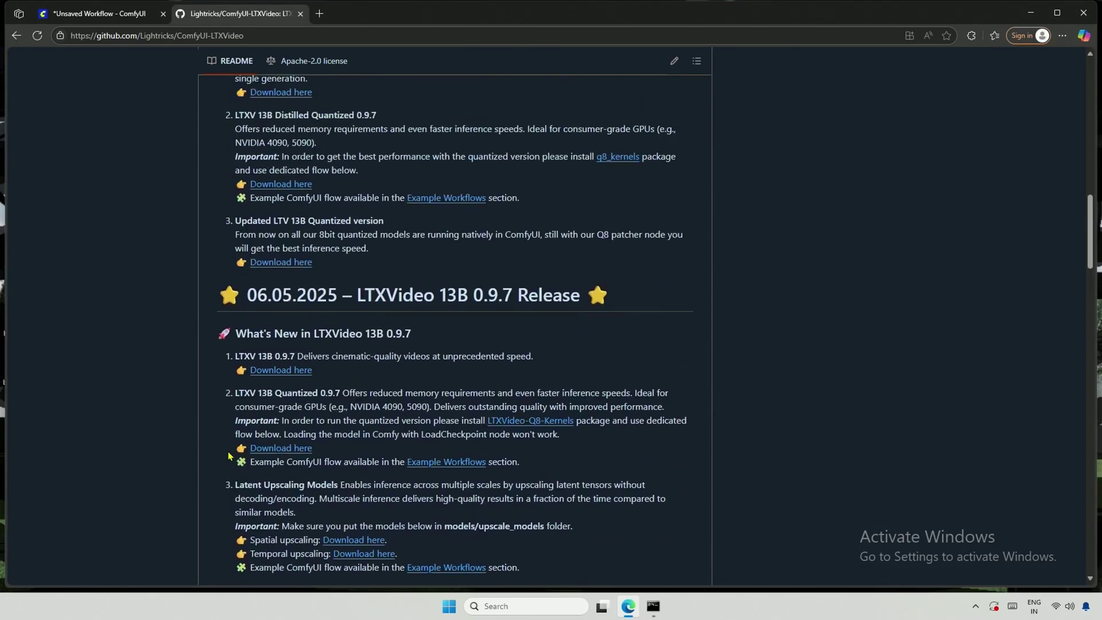
scroll(231, 454, "up", 1)
scroll(230, 453, "down", 3)
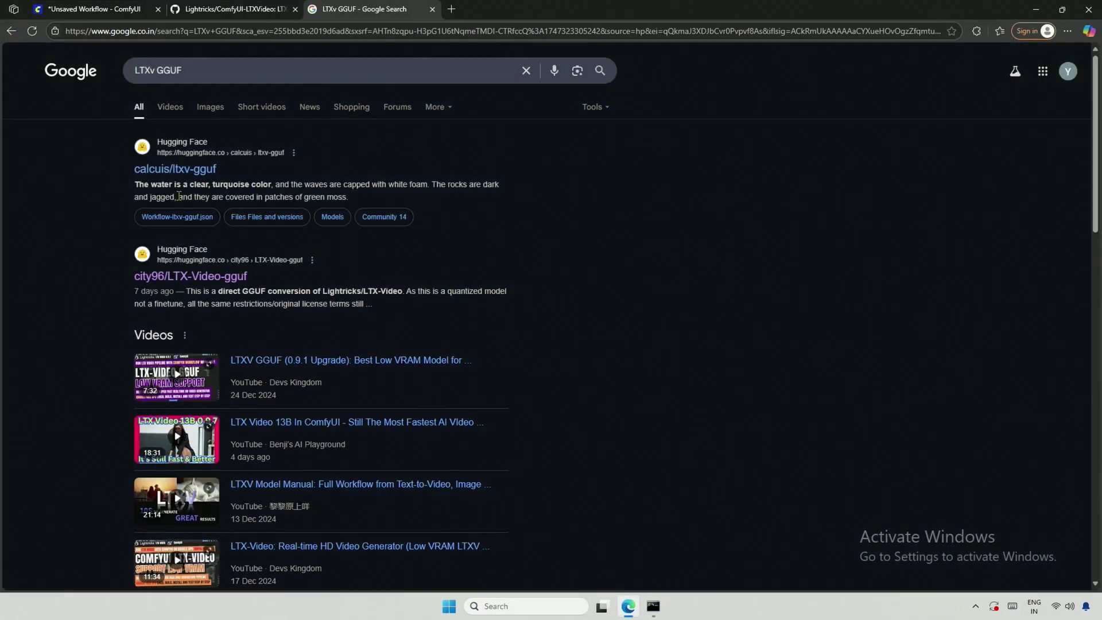
- Open the calcuis/ltxv-gguf result and browse its Files and versions list
middle_click(184, 171)
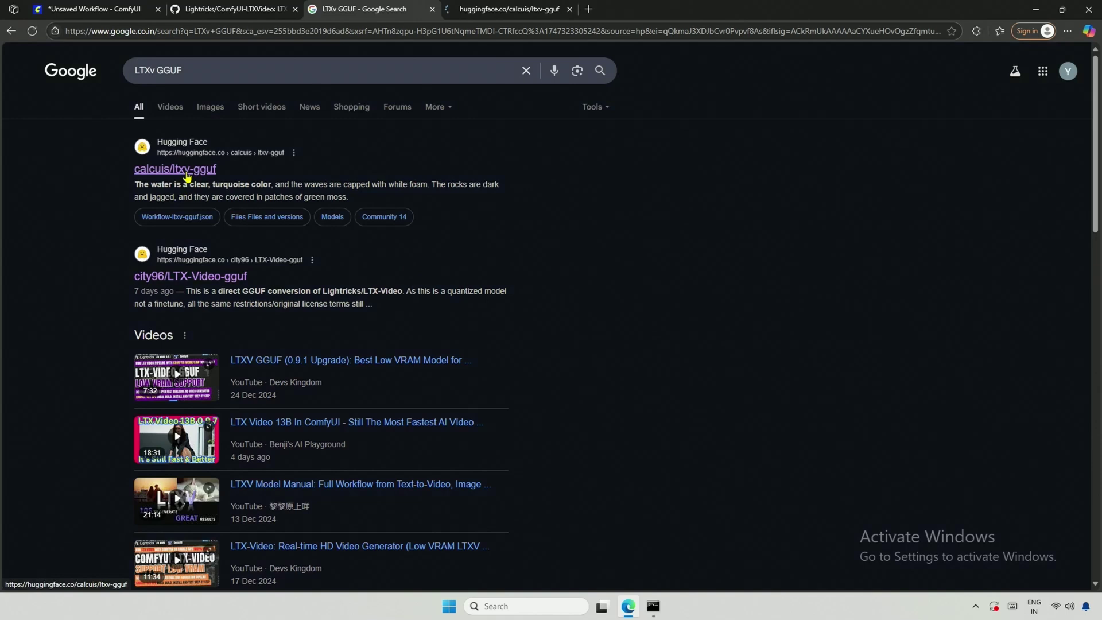
left_click(486, 9)
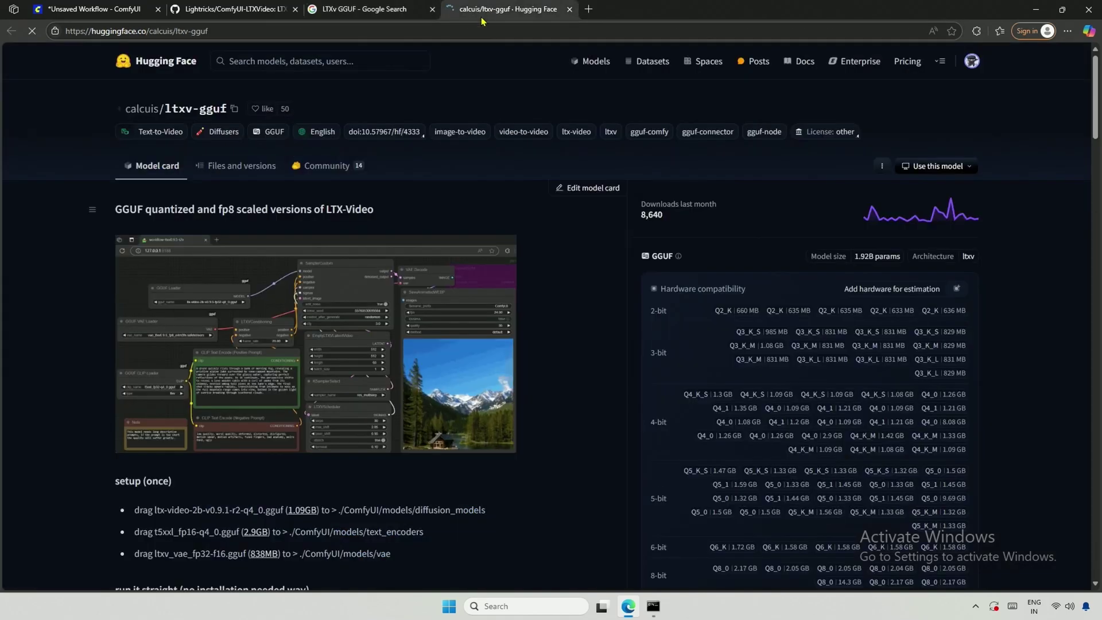
left_click(223, 168)
scroll(221, 172, "down", 8)
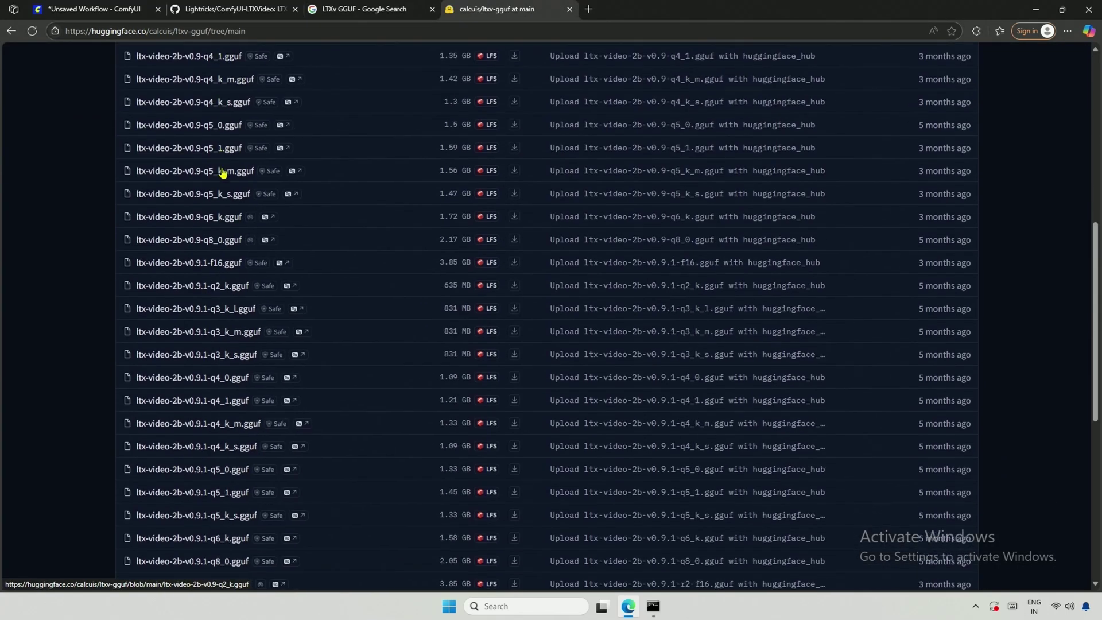
scroll(218, 174, "up", 5)
scroll(218, 174, "up", 3)
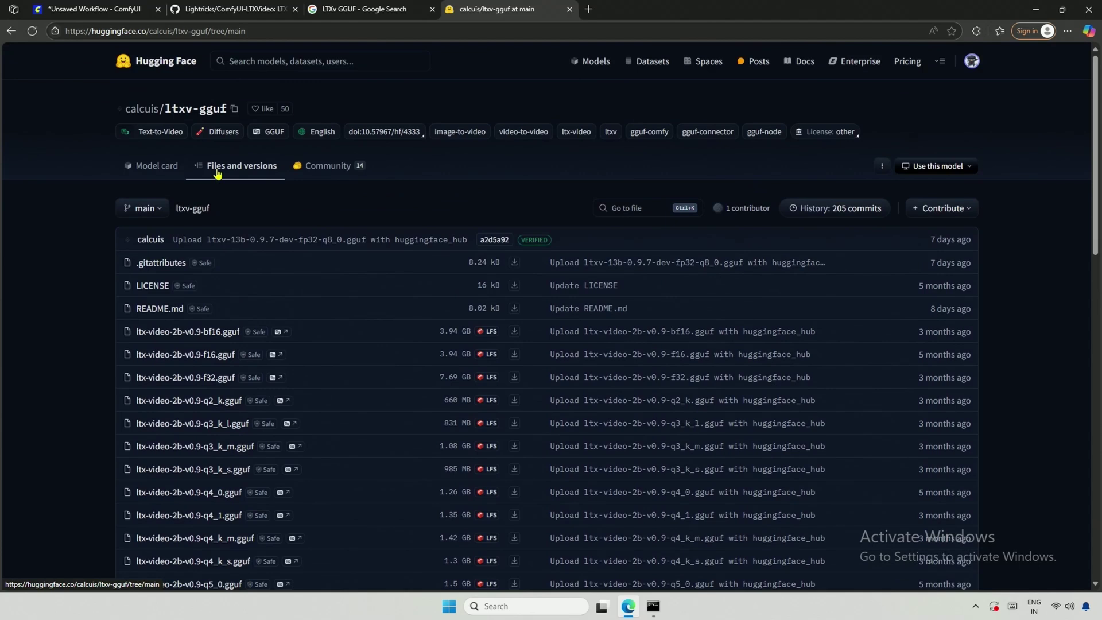
- Refine the search to LTXv 13B GGUF and load the wsbagnsv1/ltxv-13b-0.9.7-dev-GGUF page in a tab
left_click(362, 9)
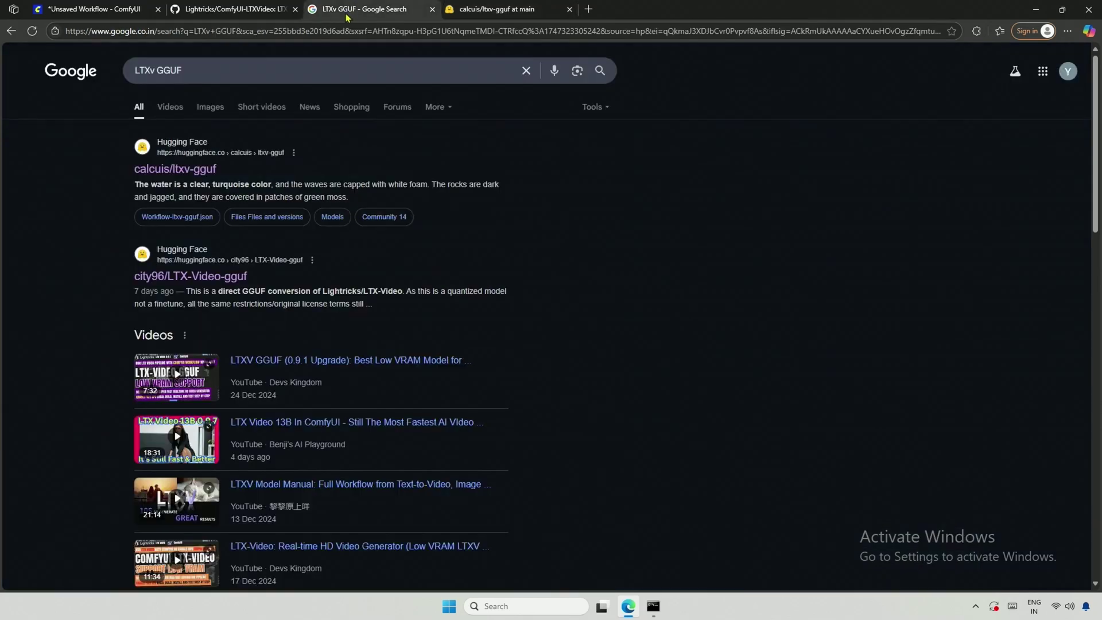
left_click(158, 70)
type("13B")
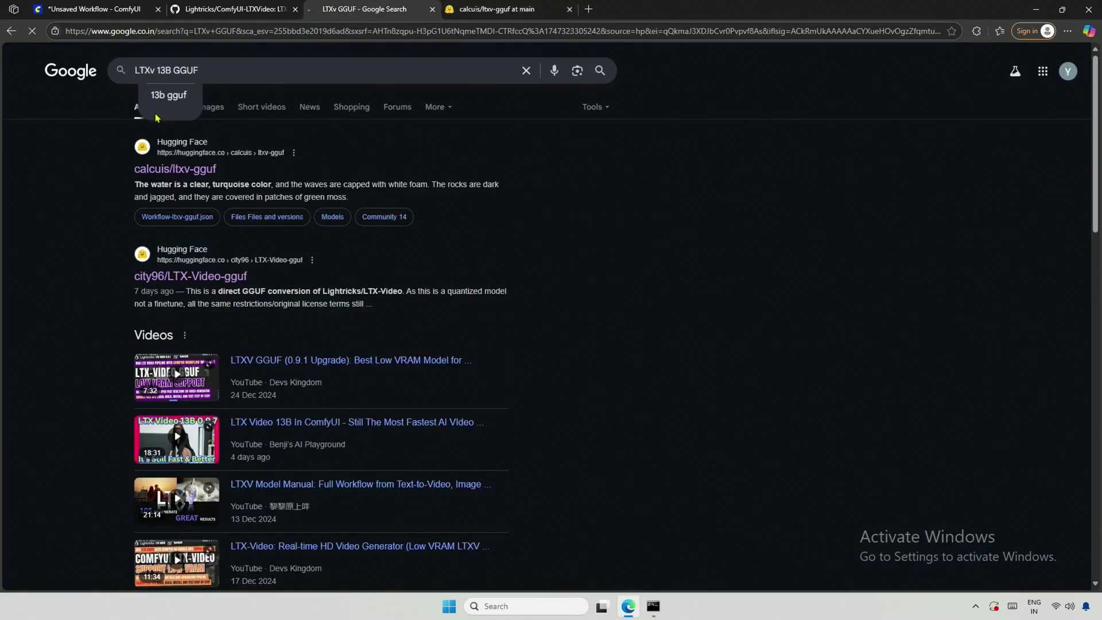
key("Return")
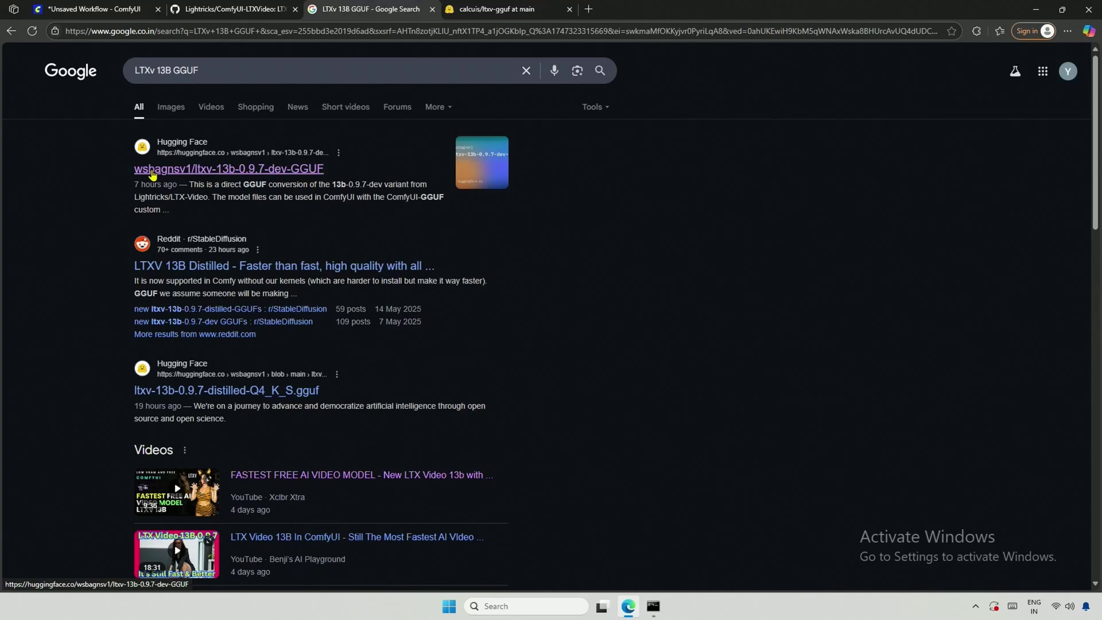
right_click(152, 169)
key("Escape")
left_click_drag(175, 180, 529, 8)
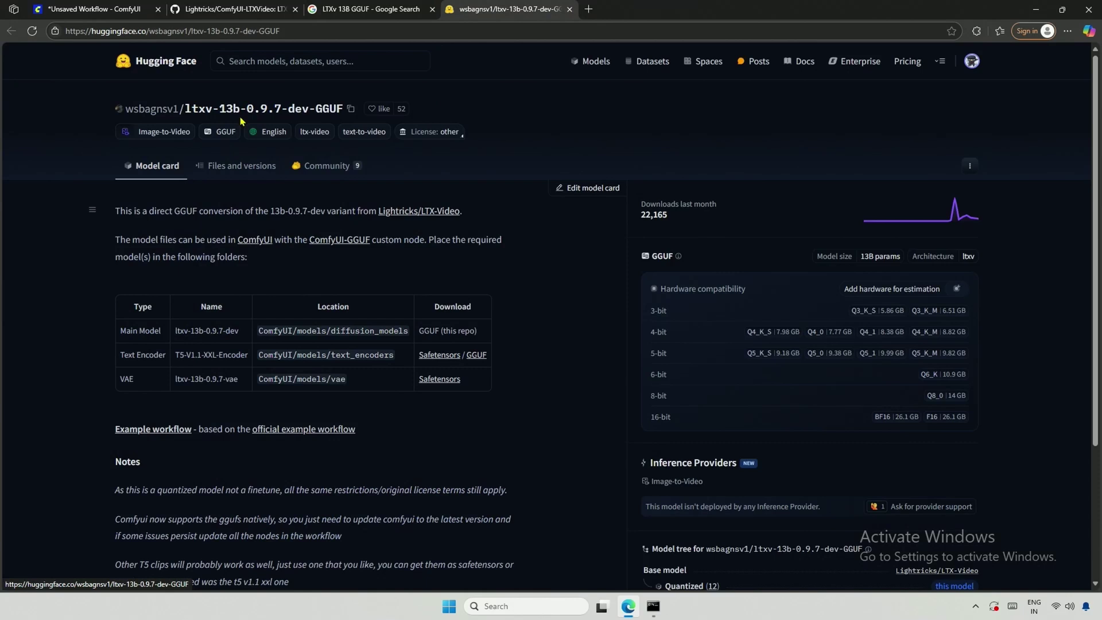
- Review the ltxv-13b-0.9.7-dev quantized GGUF files from Q3_K_M down
left_click(235, 167)
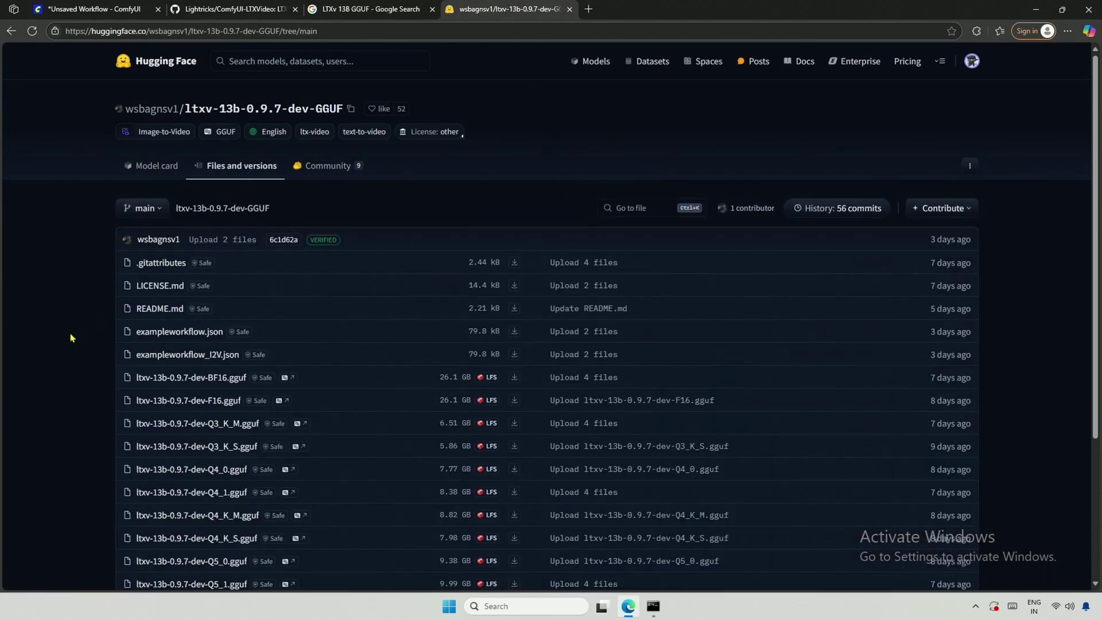
scroll(64, 339, "down", 2)
left_click_drag(97, 312, 523, 474)
scroll(256, 330, "down", 2)
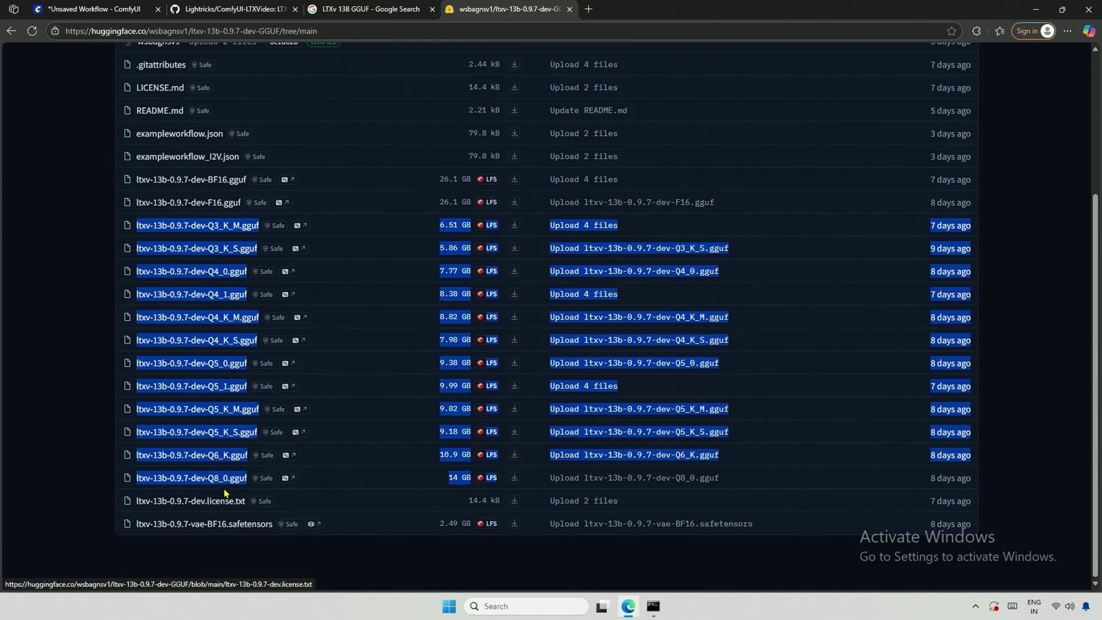
left_click(33, 457)
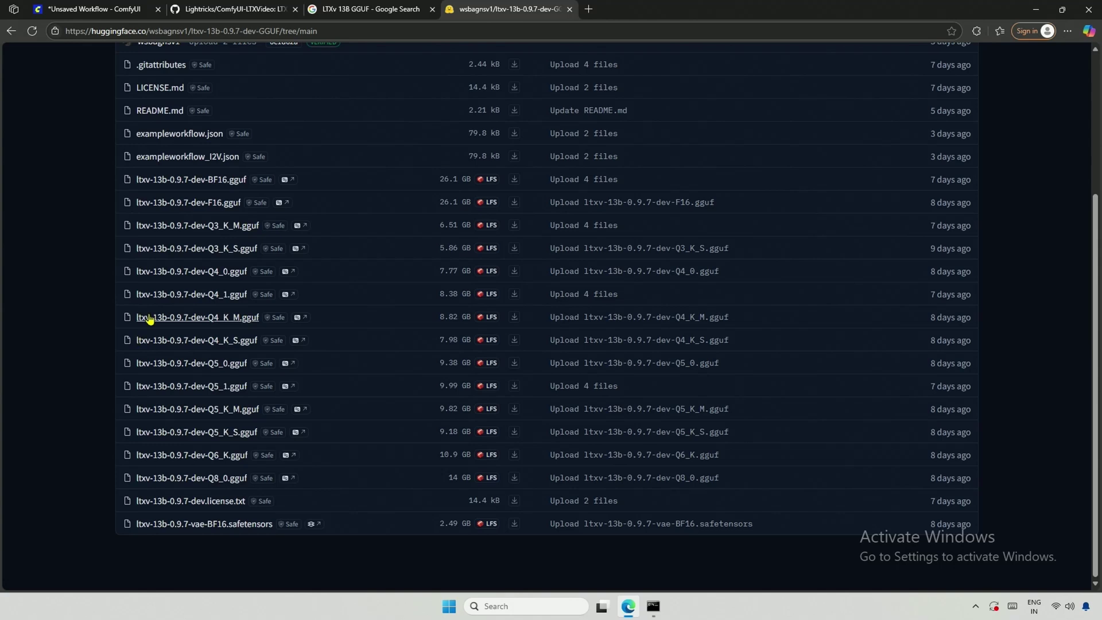
- Copy the ComfyUI-LTXVideo HTTPS clone URL from the GitHub Code dropdown
left_click(234, 17)
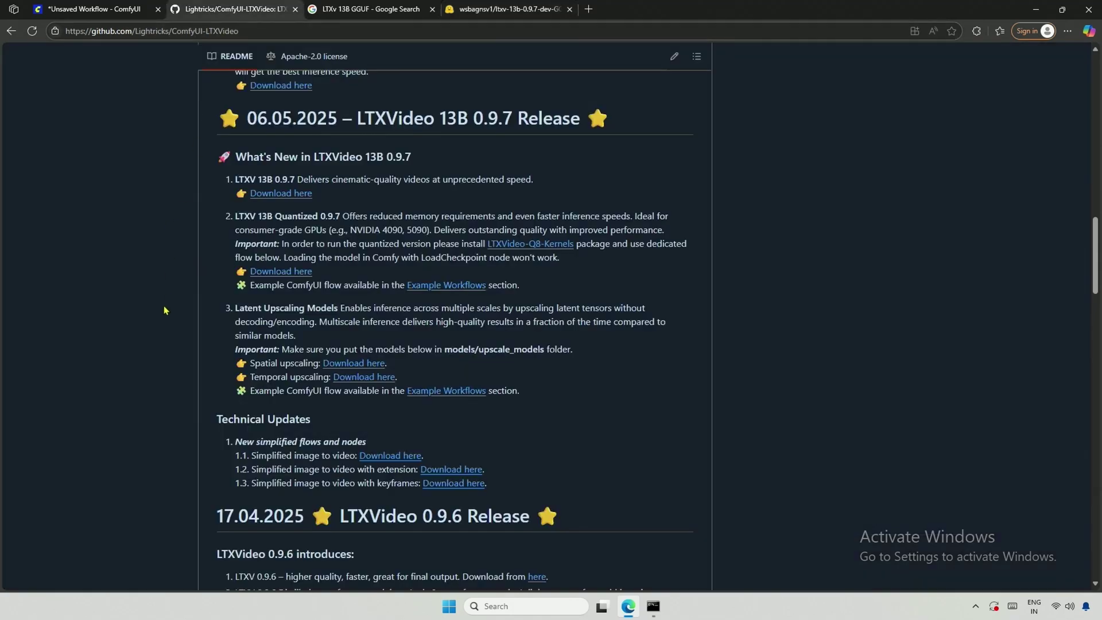
scroll(164, 310, "up", 20)
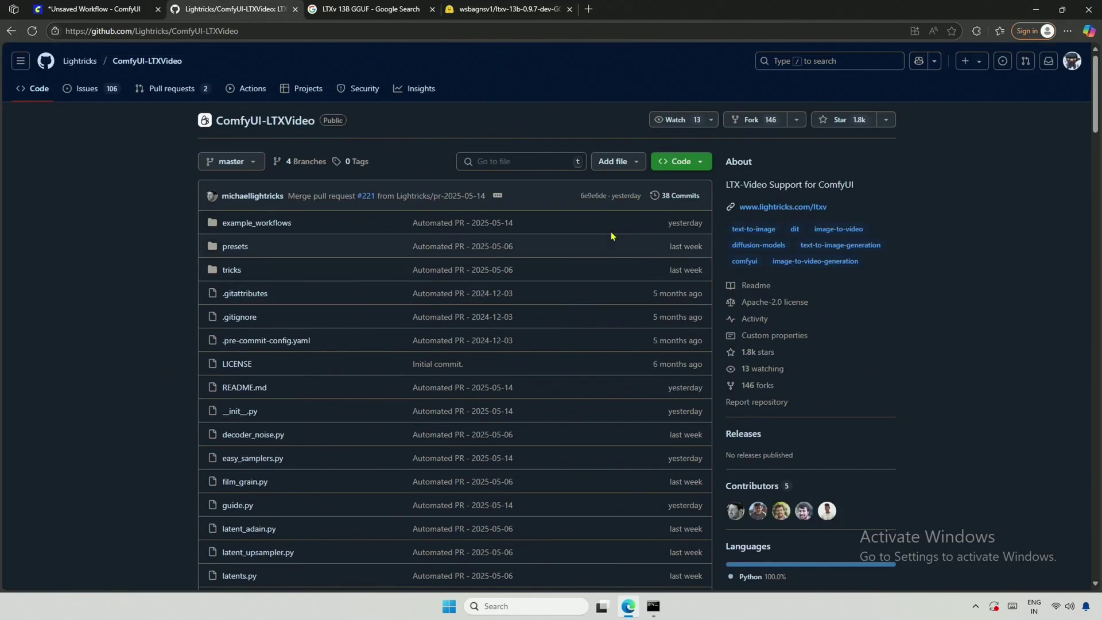
left_click(681, 168)
left_click(694, 263)
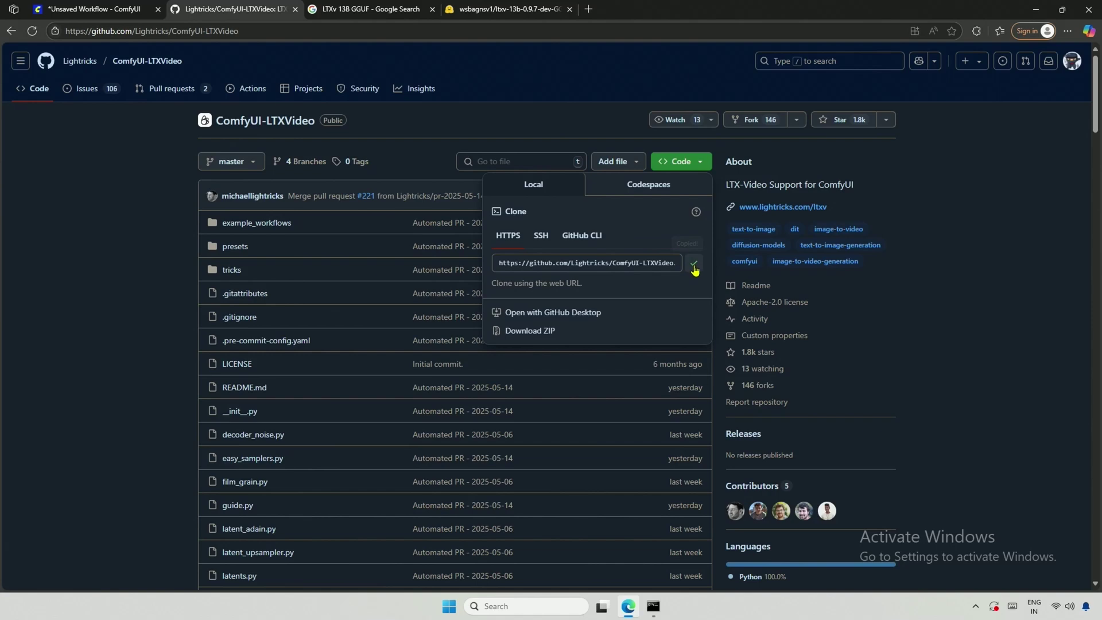
key("super+e")
- In ComfyUI\custom_nodes, run 'git clone' with the copied ComfyUI-LTXVideo URL from a cmd prompt
left_click(381, 205)
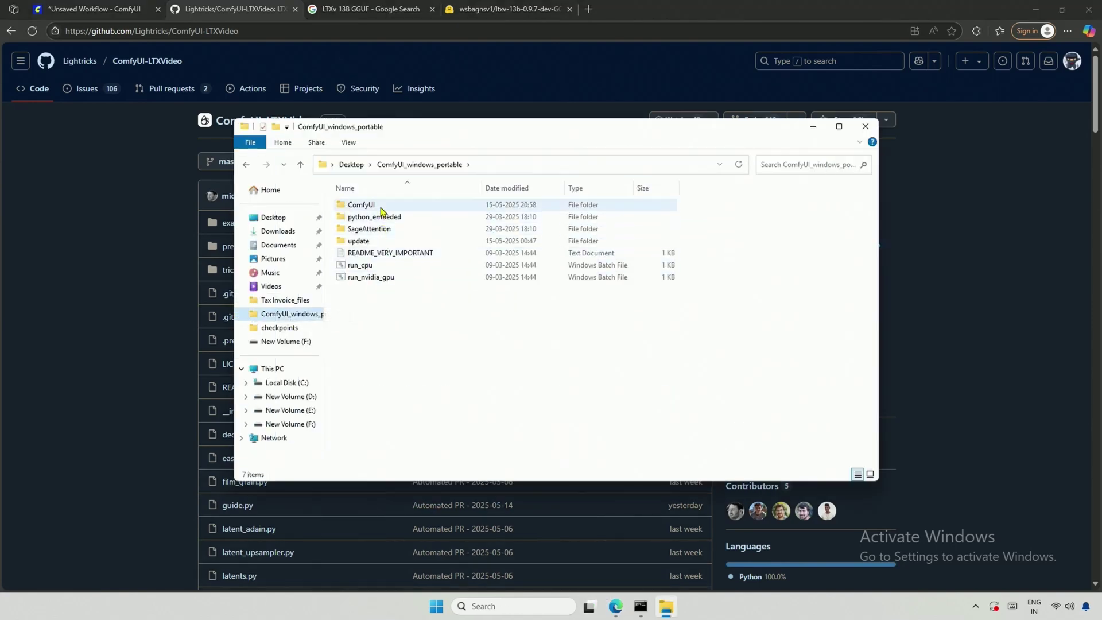
double_click(381, 208)
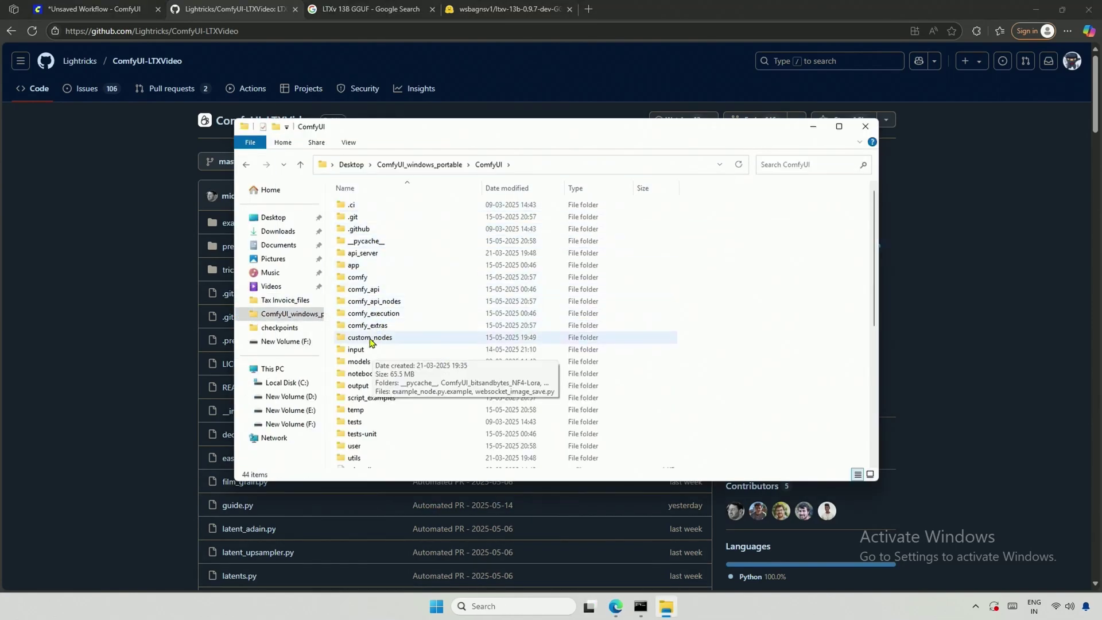
double_click(370, 338)
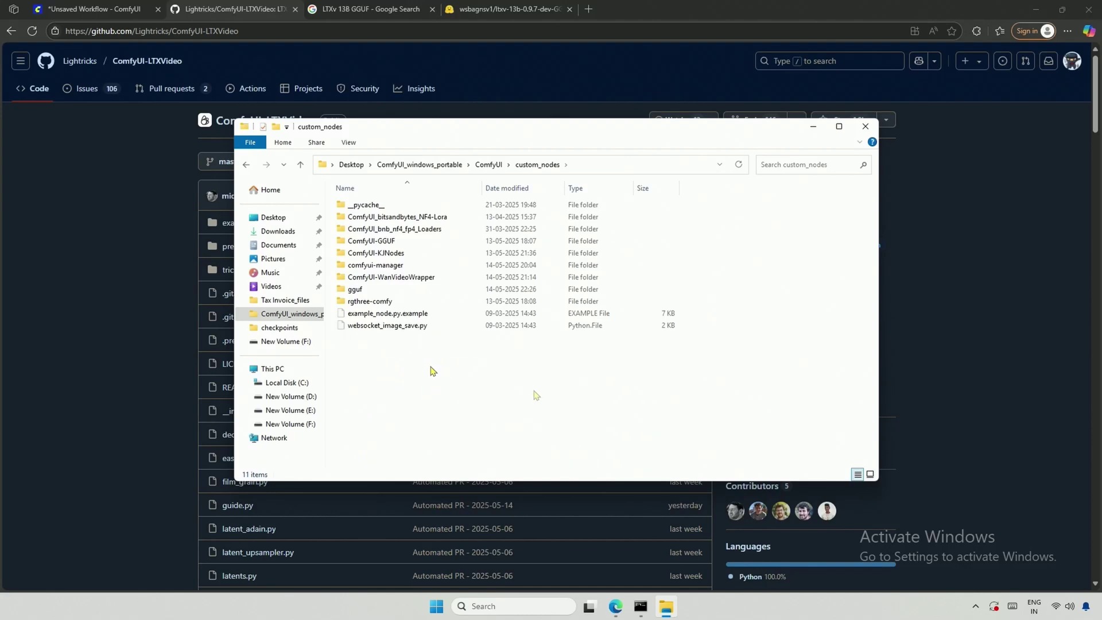
left_click(597, 164)
type("c")
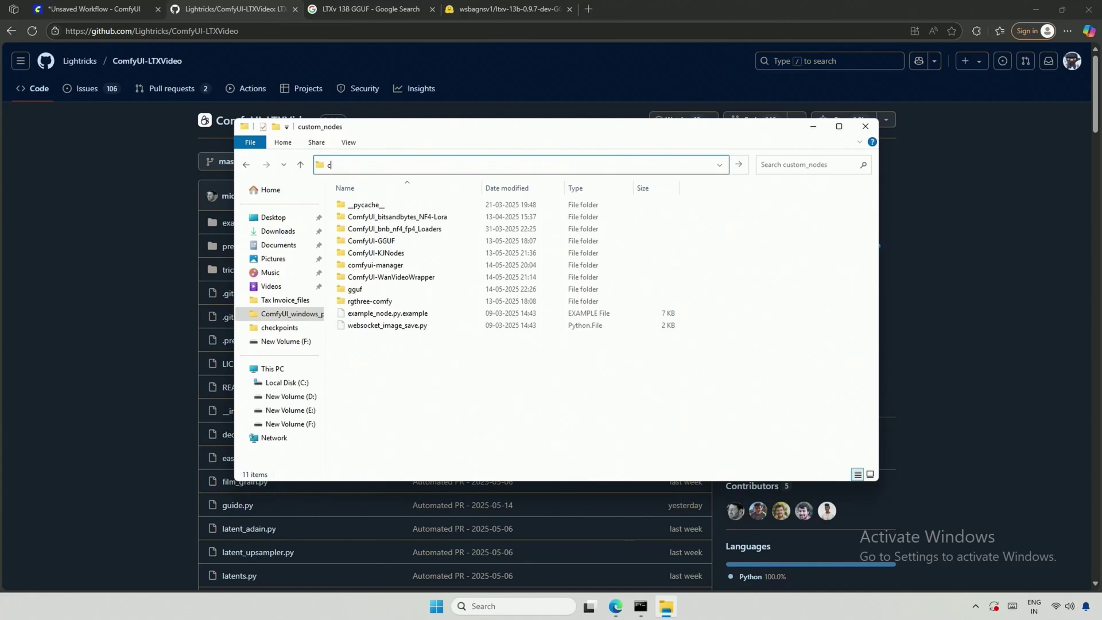
type("md")
key("Return")
type("g")
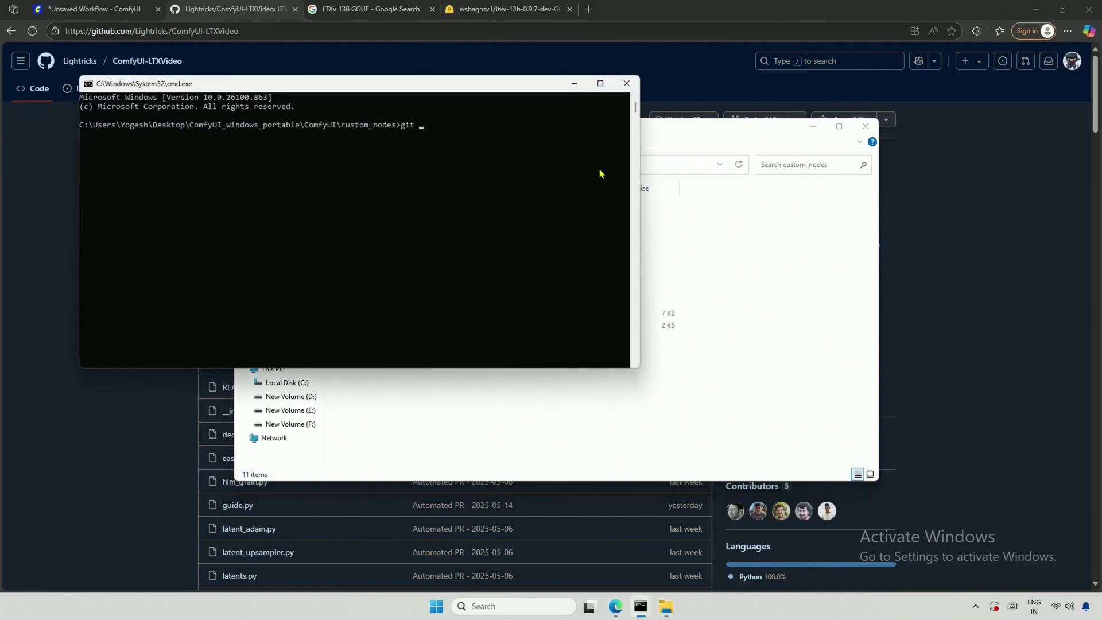
type("it clone")
key("ctrl+v")
key("Return")
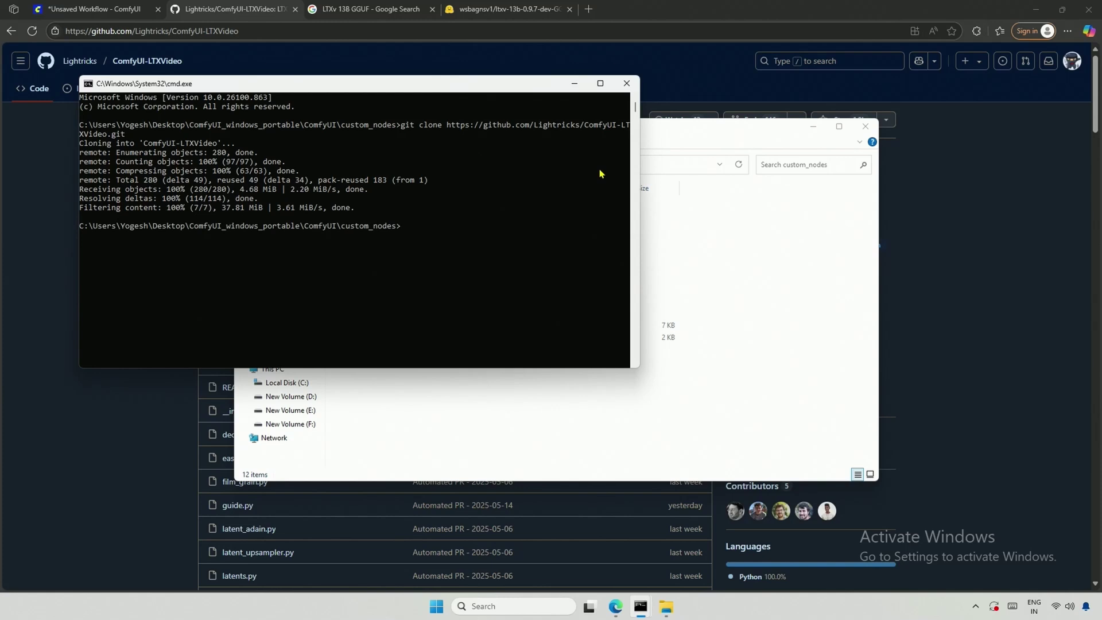
left_click(626, 83)
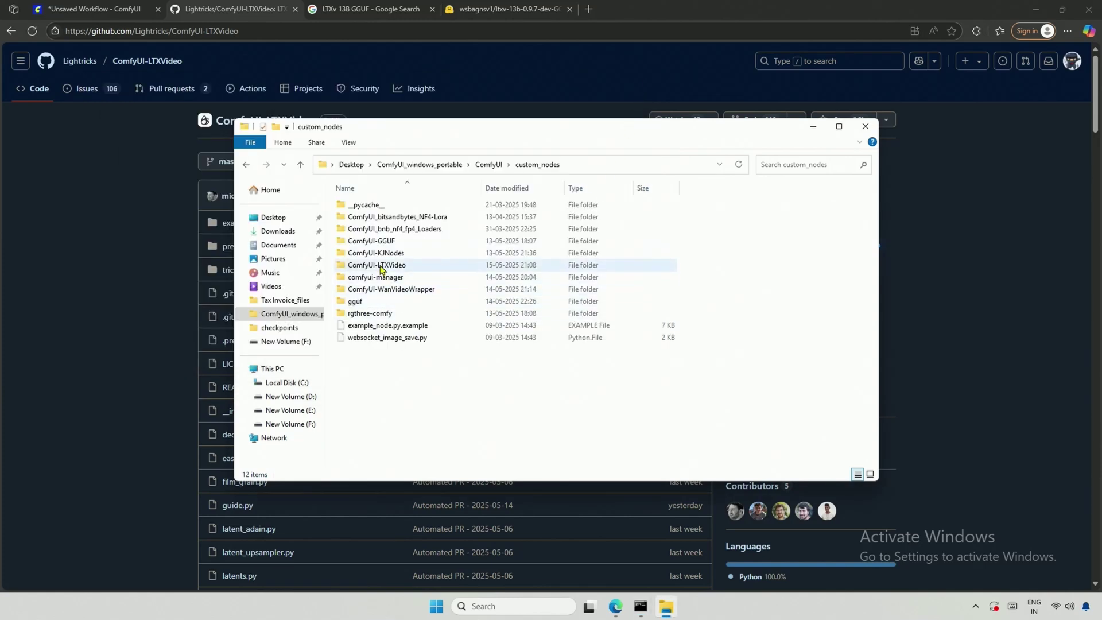
left_click(401, 265)
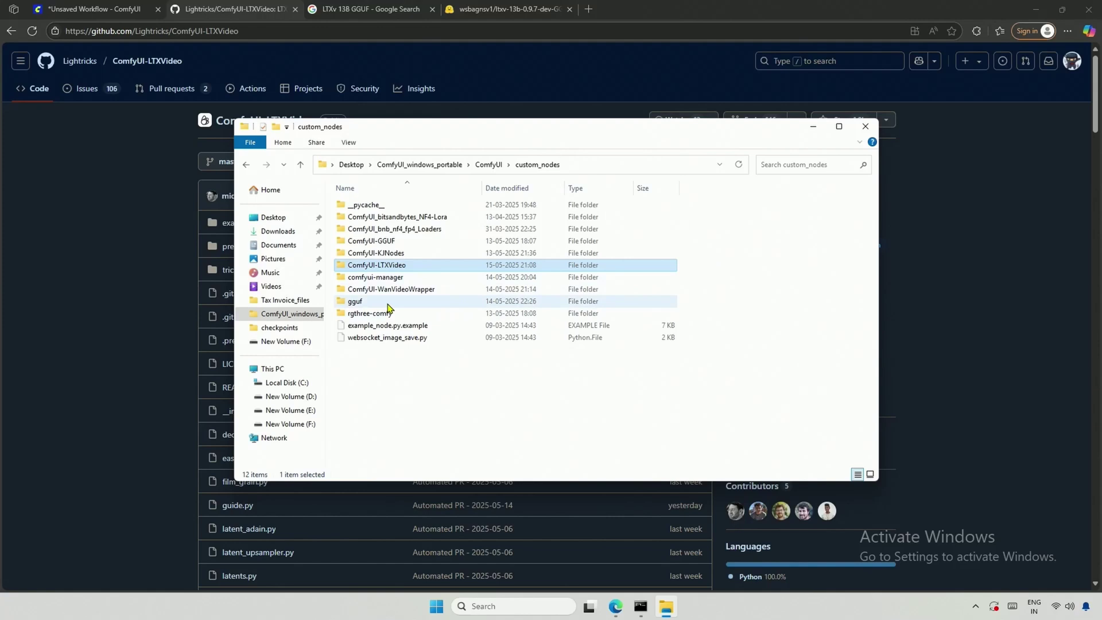
left_click(386, 303)
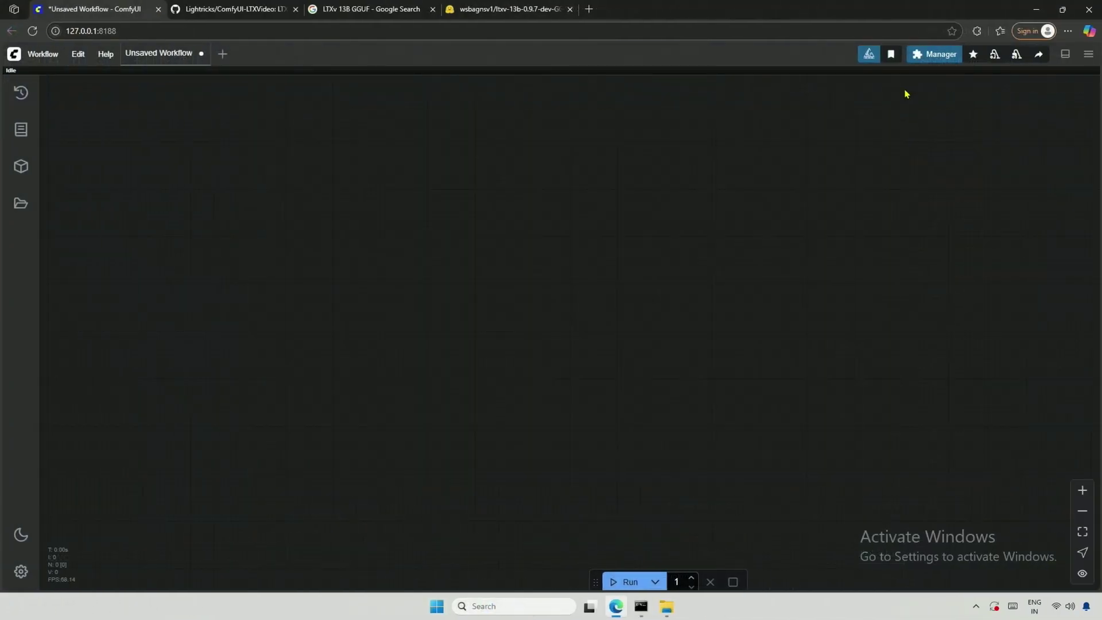
- Review the installed custom nodes in the Manager and restart the ComfyUI server
left_click(934, 54)
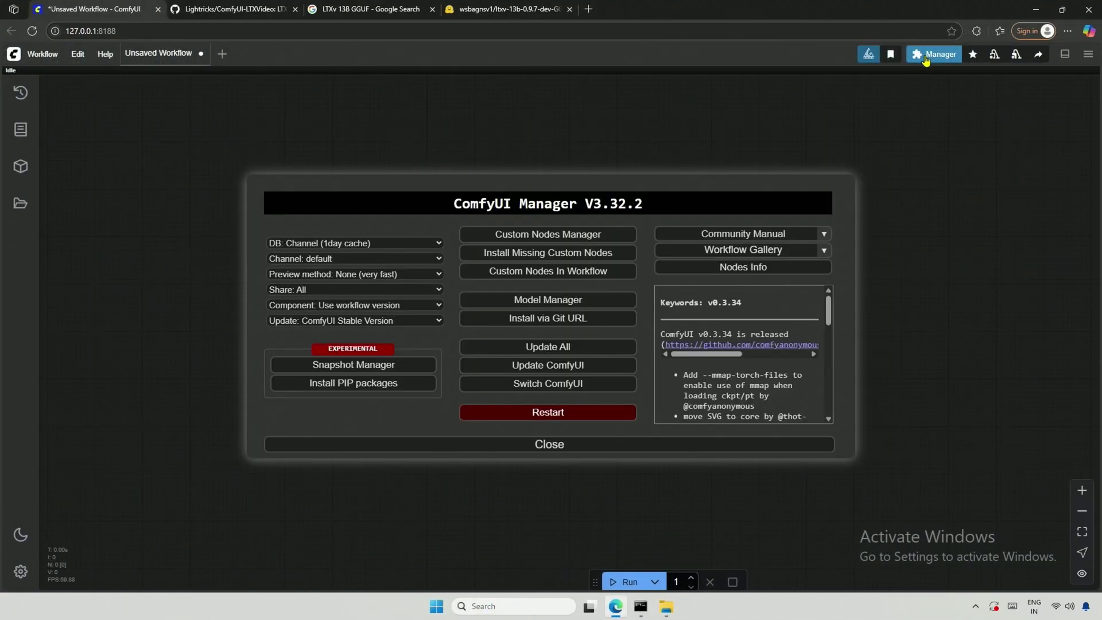
left_click(557, 237)
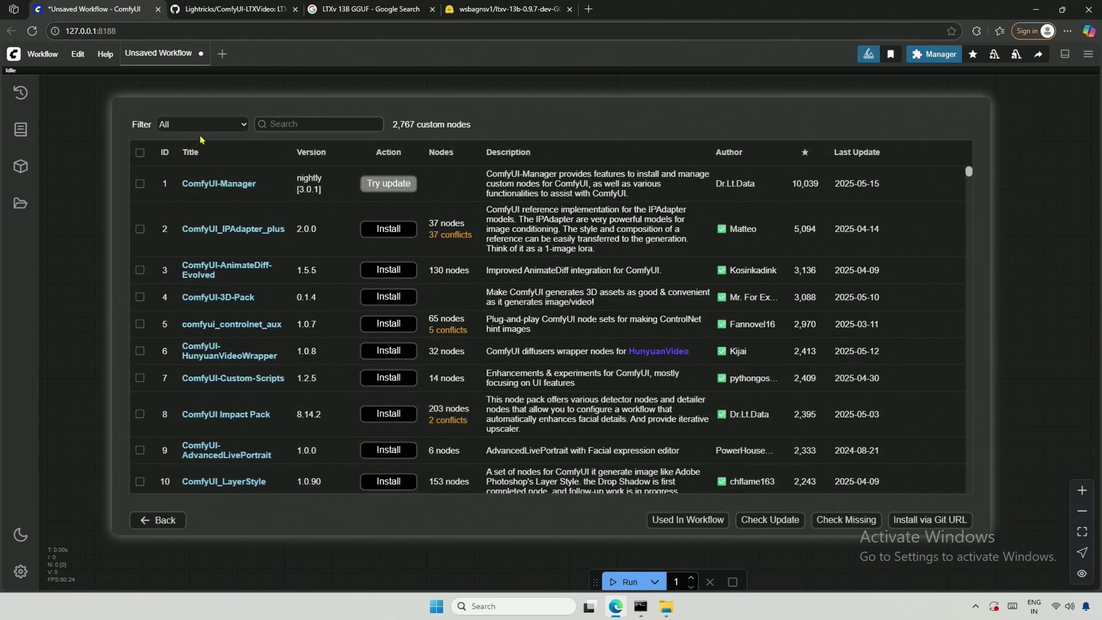
left_click(201, 125)
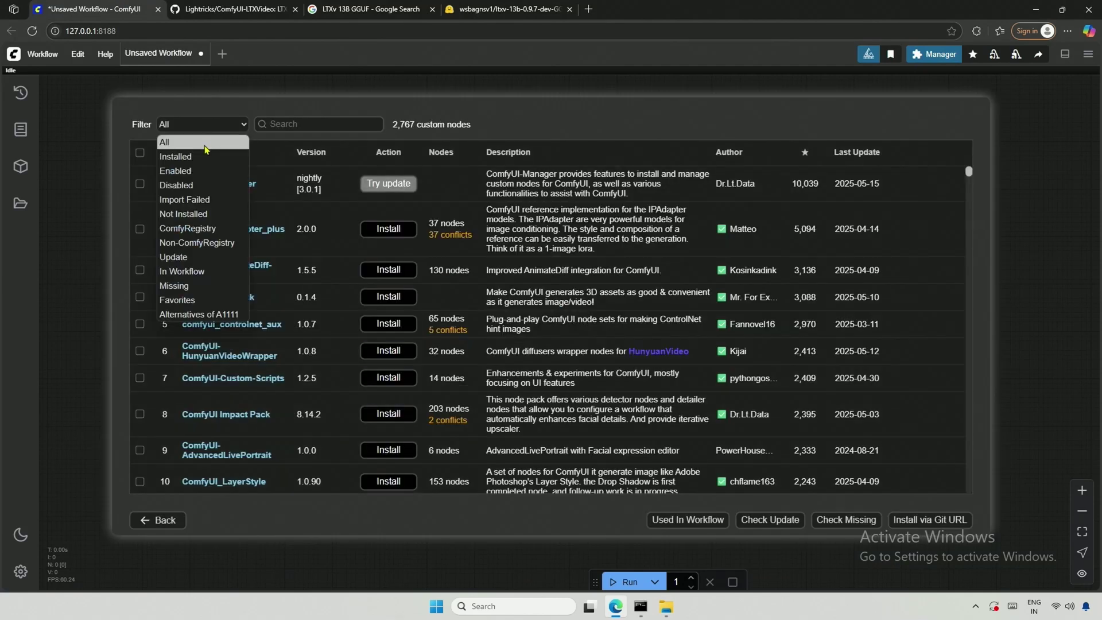
left_click(190, 152)
scroll(271, 397, "down", 5)
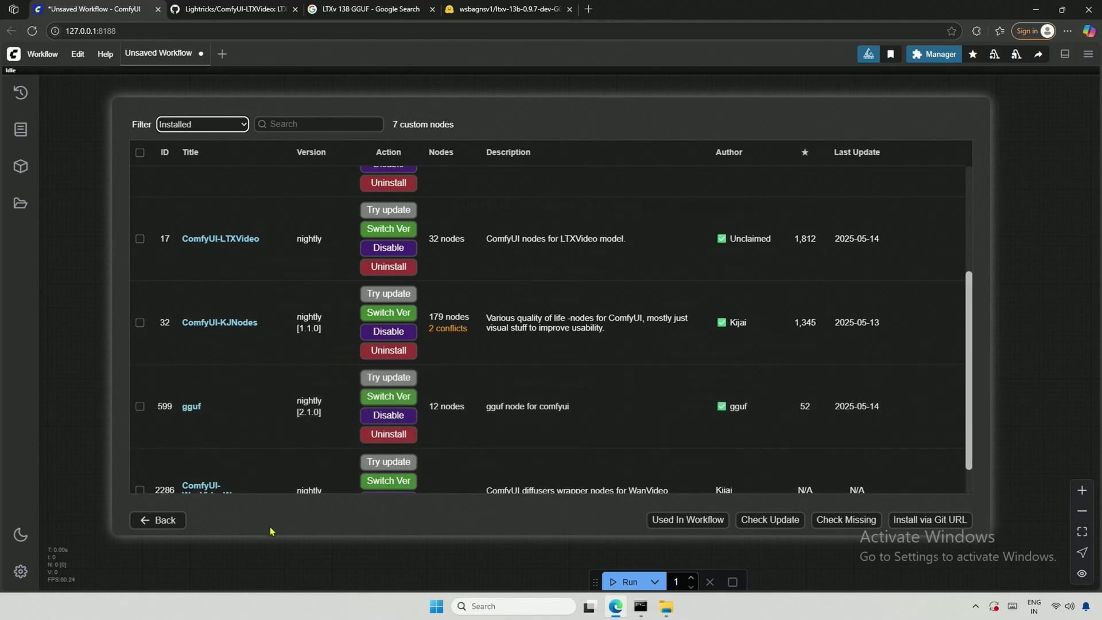
left_click(158, 519)
left_click(549, 412)
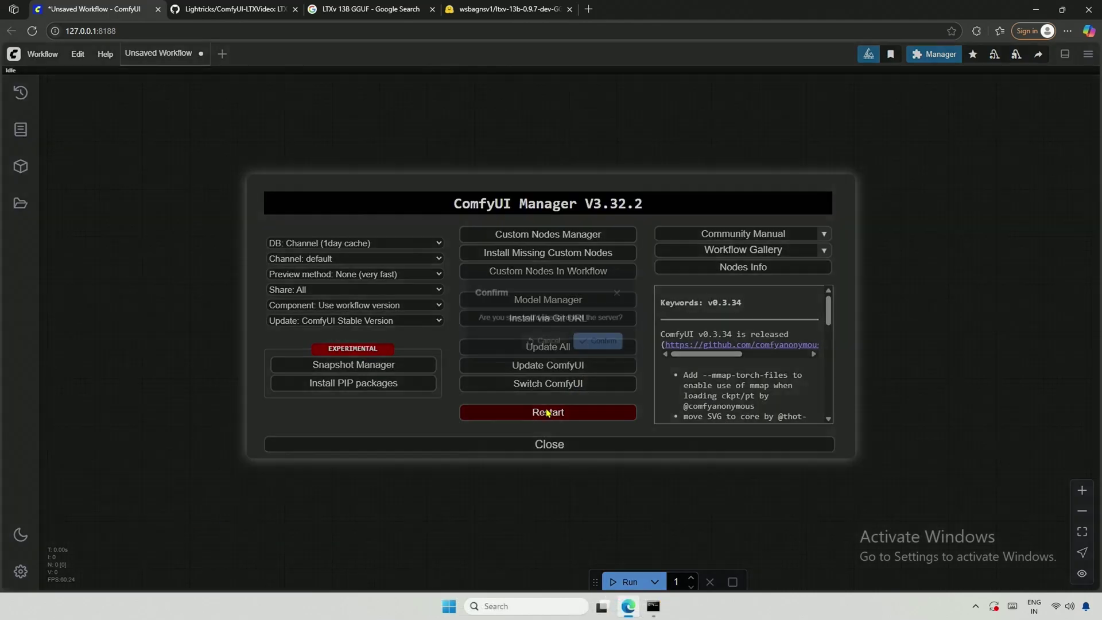
left_click(594, 348)
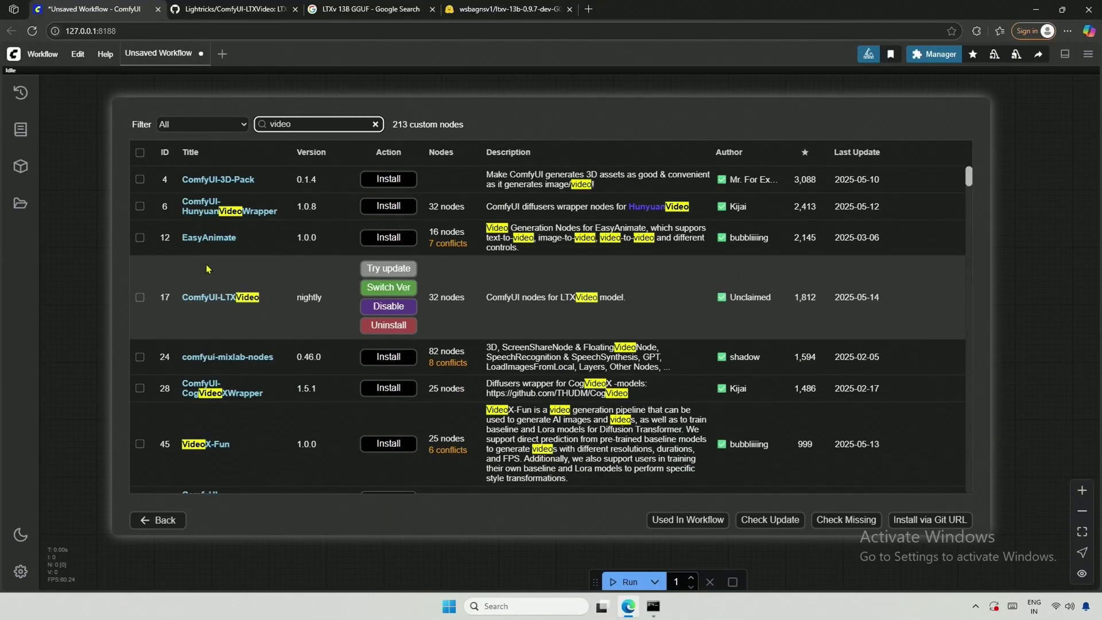
- Install the nightly ComfyUI-VideoHelperSuite and reboot the server to load it
scroll(207, 268, "down", 5)
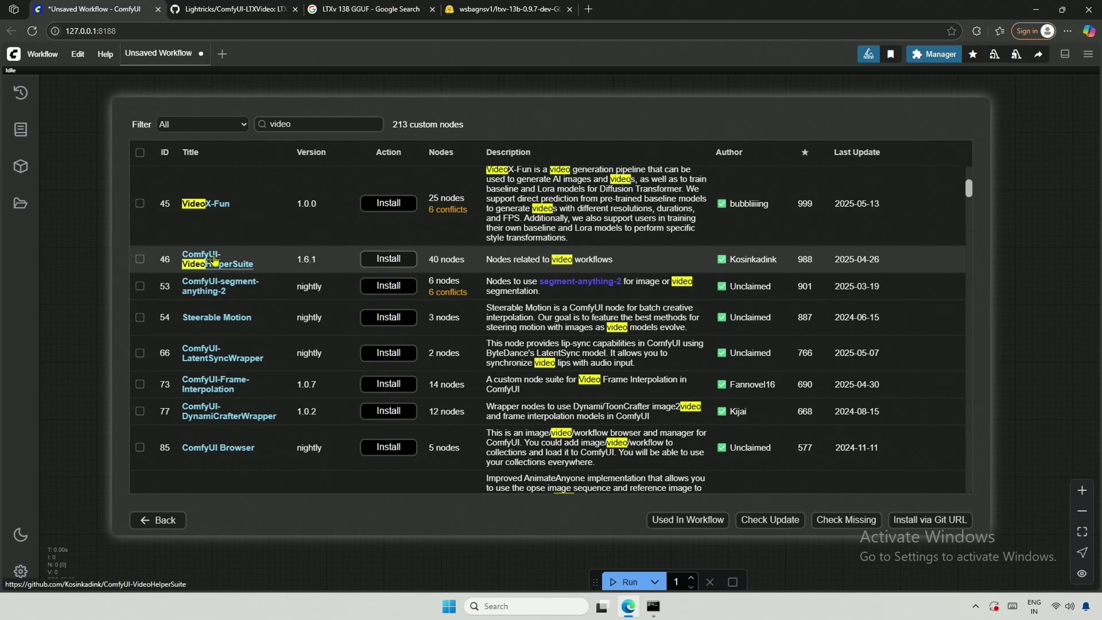
left_click(387, 261)
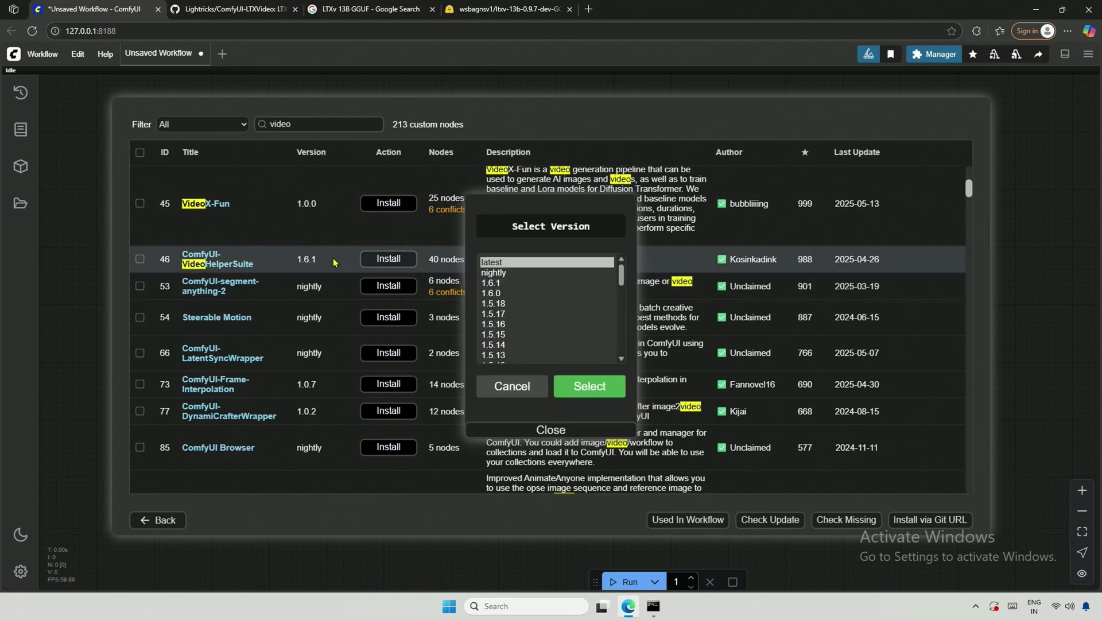
left_click(497, 273)
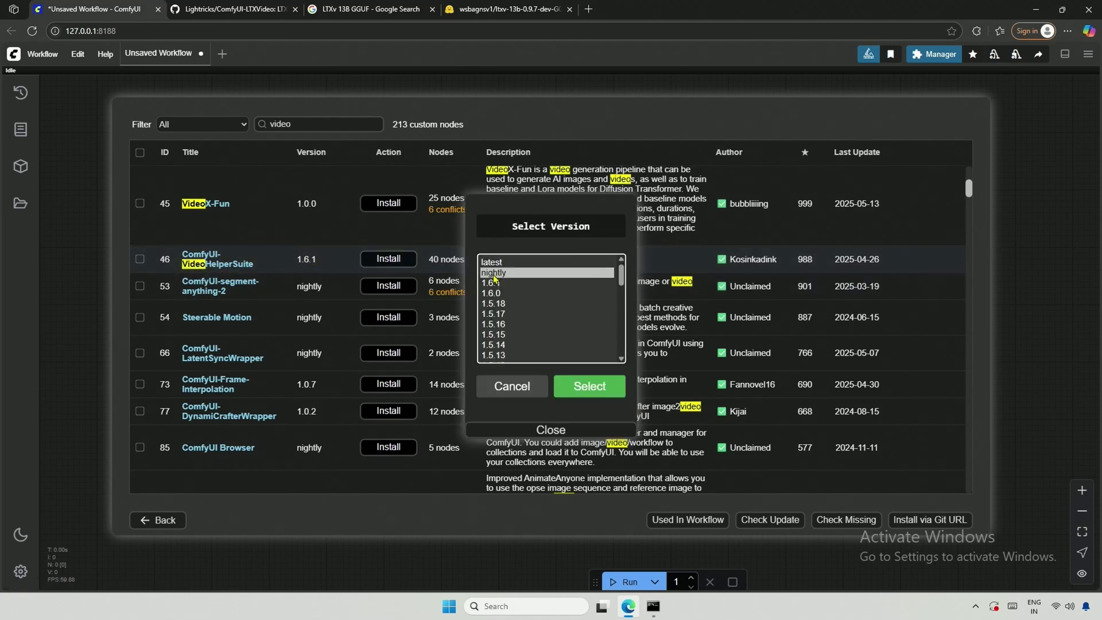
left_click(582, 390)
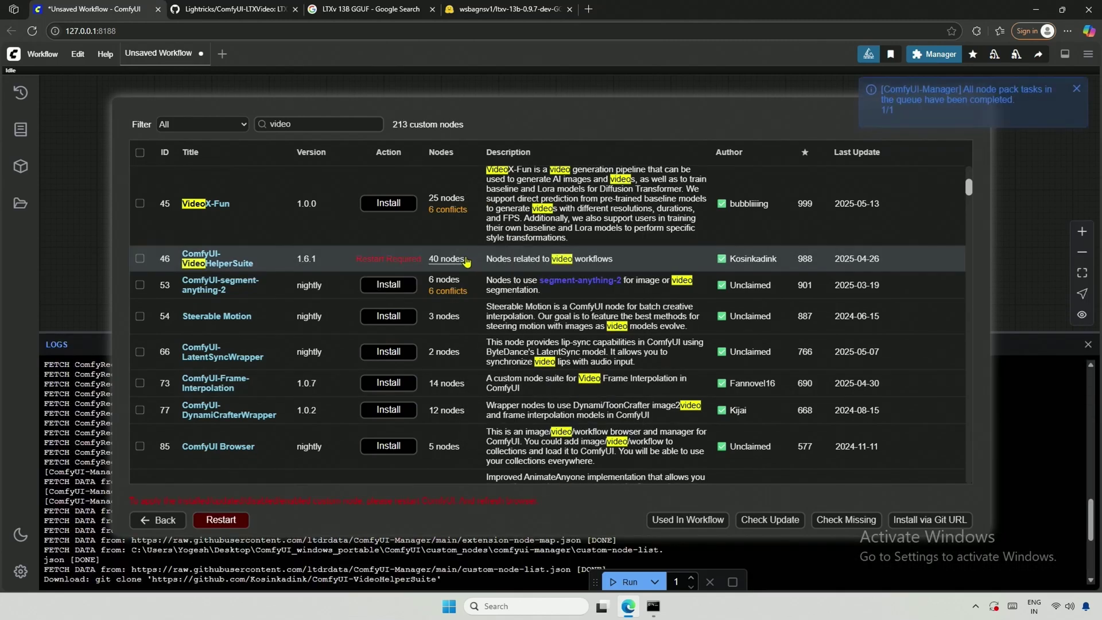
left_click(224, 522)
left_click(610, 346)
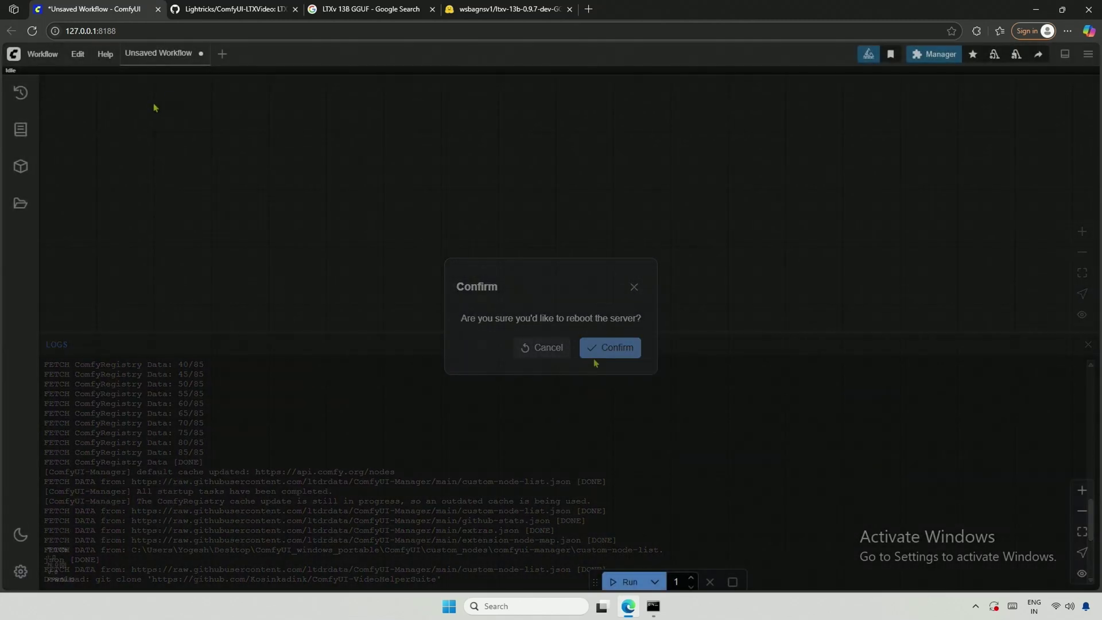
key("ctrl+s")
- Save the workflow as LTX-Video-1 and add an LTXV Base Sampler node
type("LTX-Video-1")
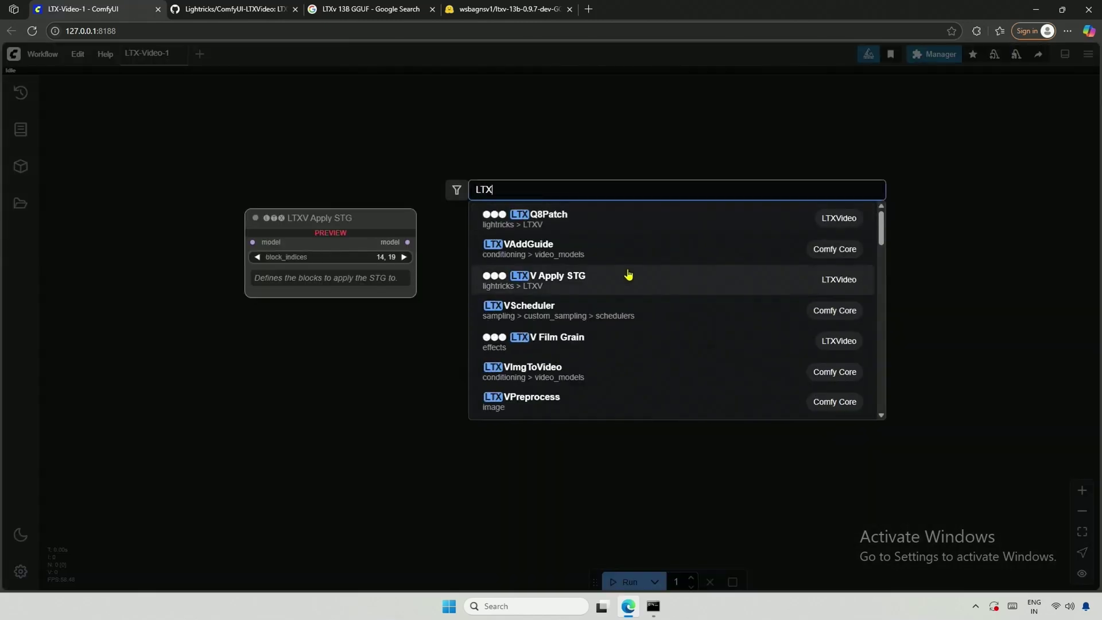
scroll(631, 274, "down", 1)
scroll(633, 273, "down", 5)
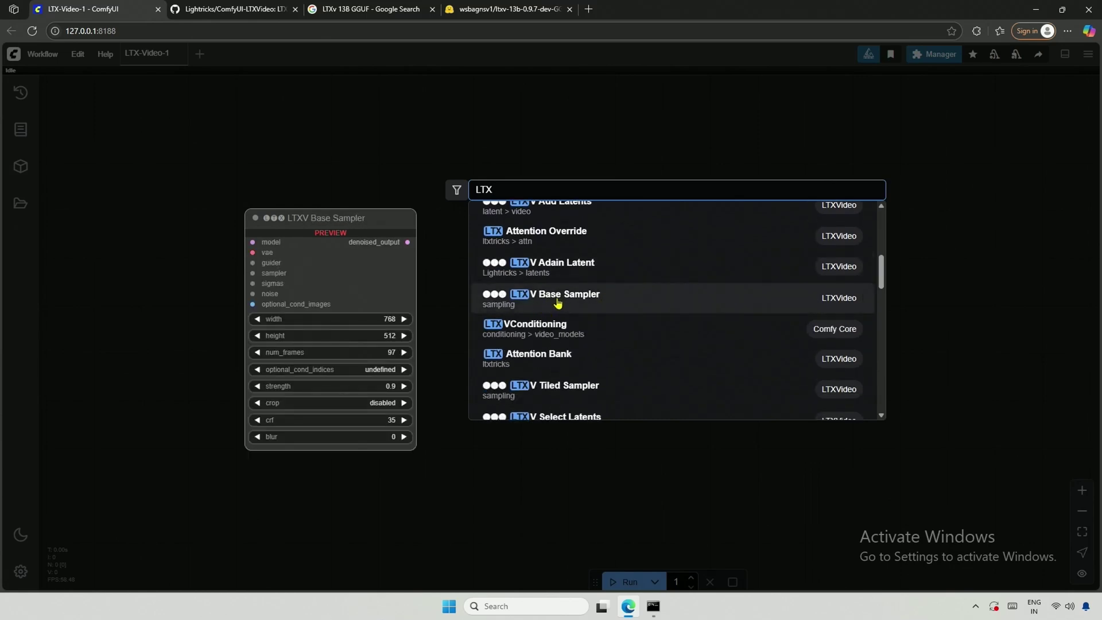
left_click(560, 301)
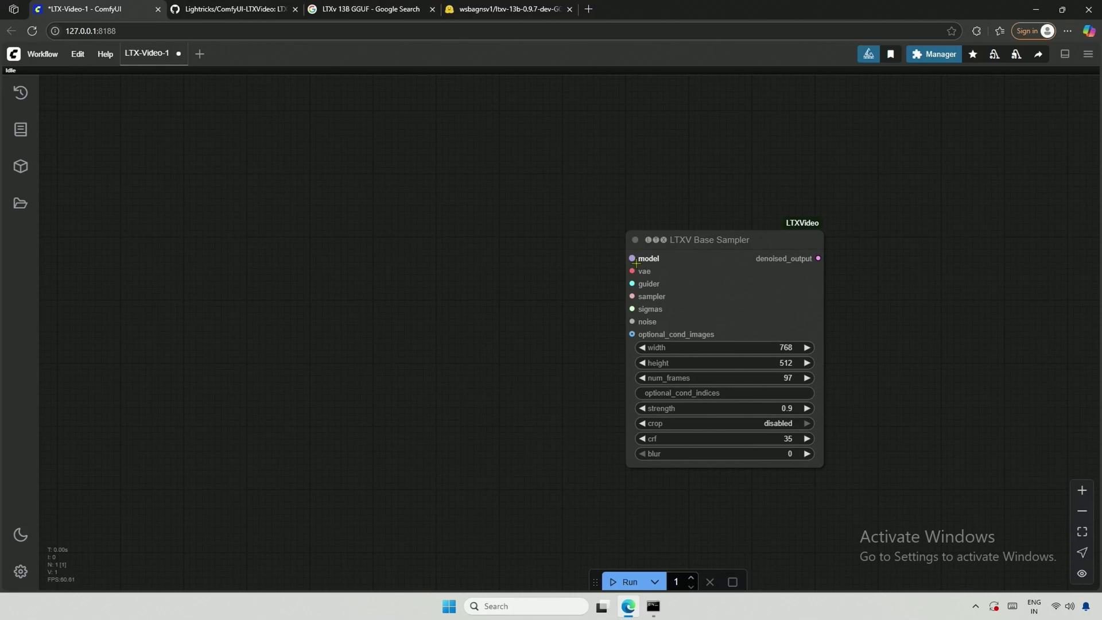
- Search 'gguf' on the canvas and add a Unet Loader (GGUF) node
double_click(231, 171)
type("gguf")
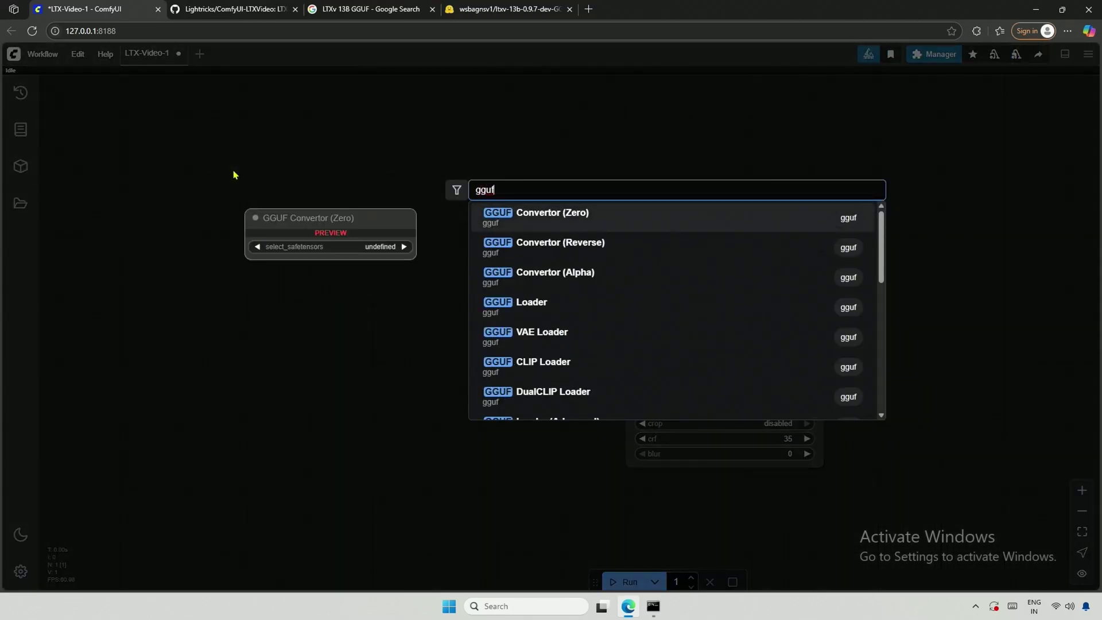
scroll(568, 328, "down", 3)
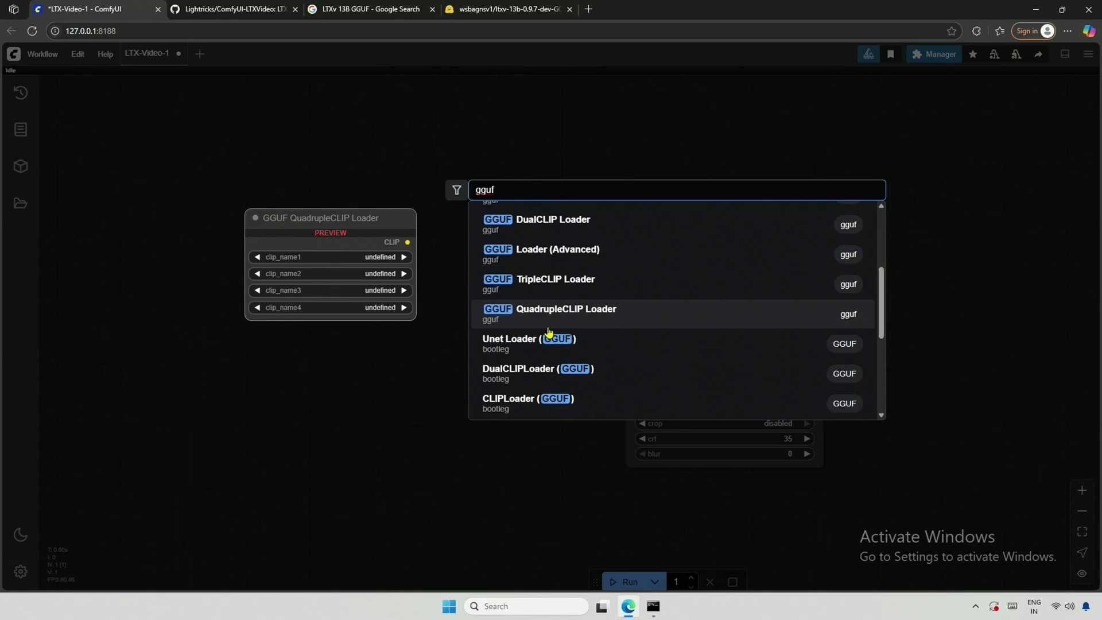
left_click(514, 344)
- Move the Unet Loader to the upper left and add a CLIPLoader (GGUF) beneath it
left_click_drag(317, 163, 158, 151)
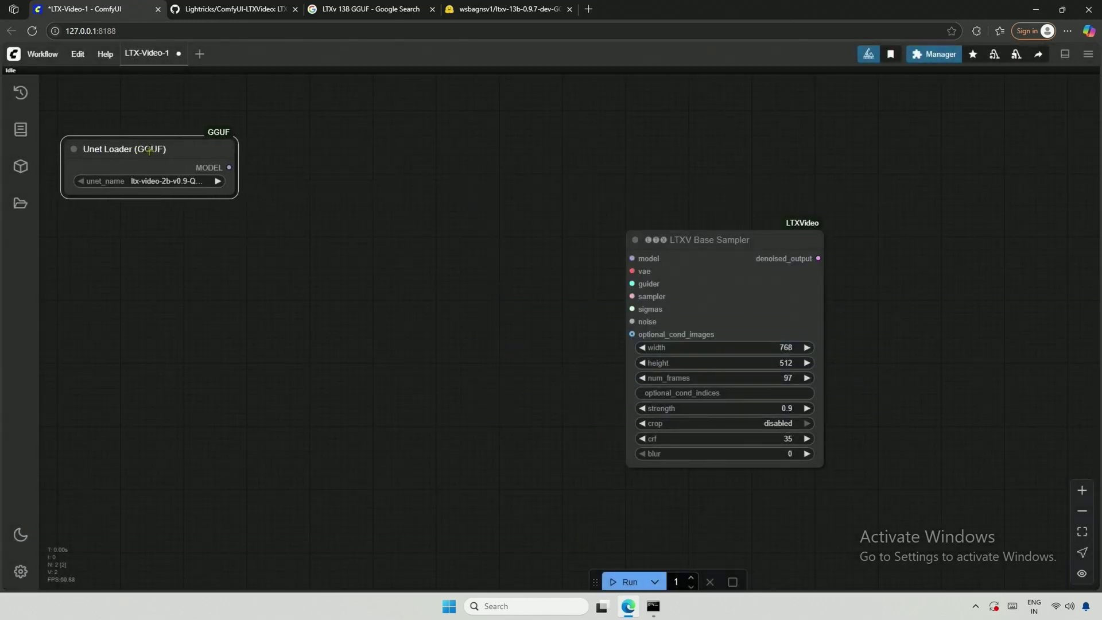
double_click(234, 256)
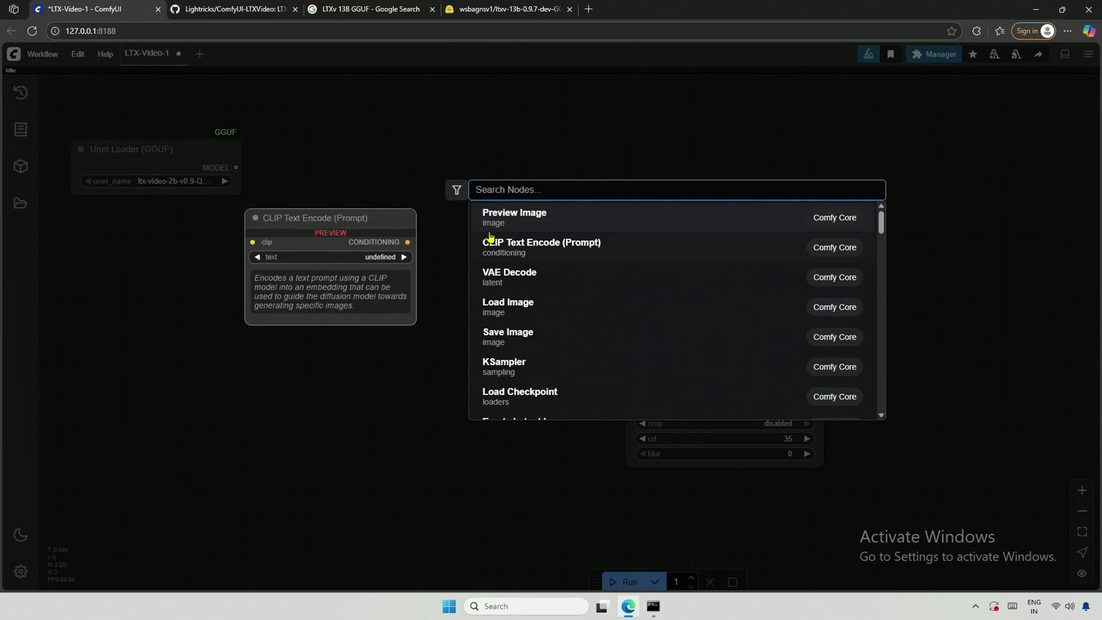
type("clip")
scroll(602, 381, "down", 1)
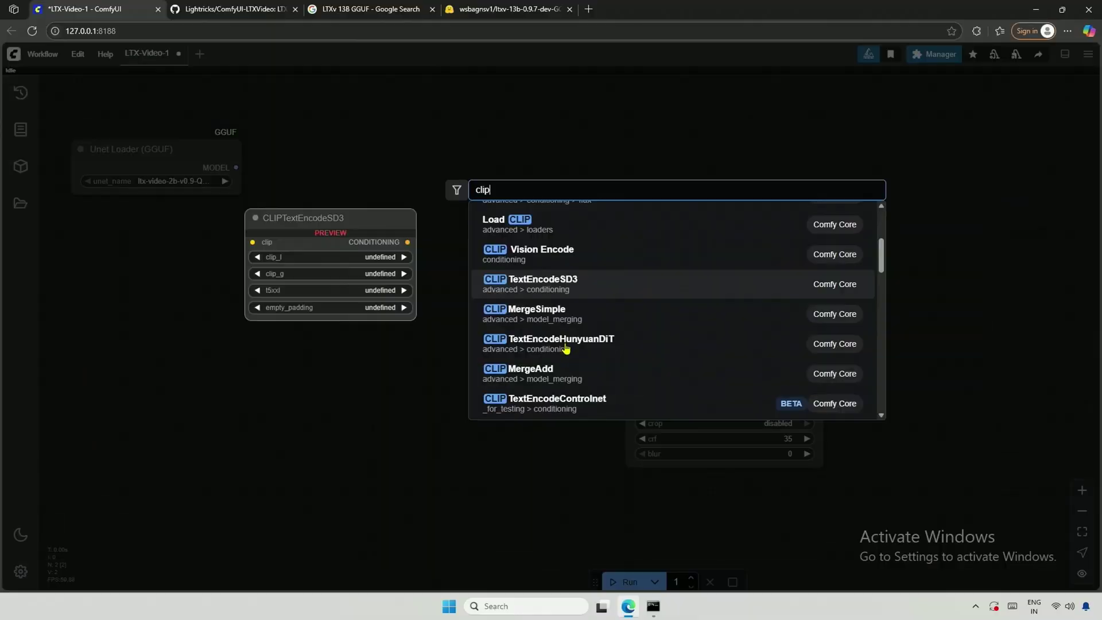
scroll(565, 347, "down", 4)
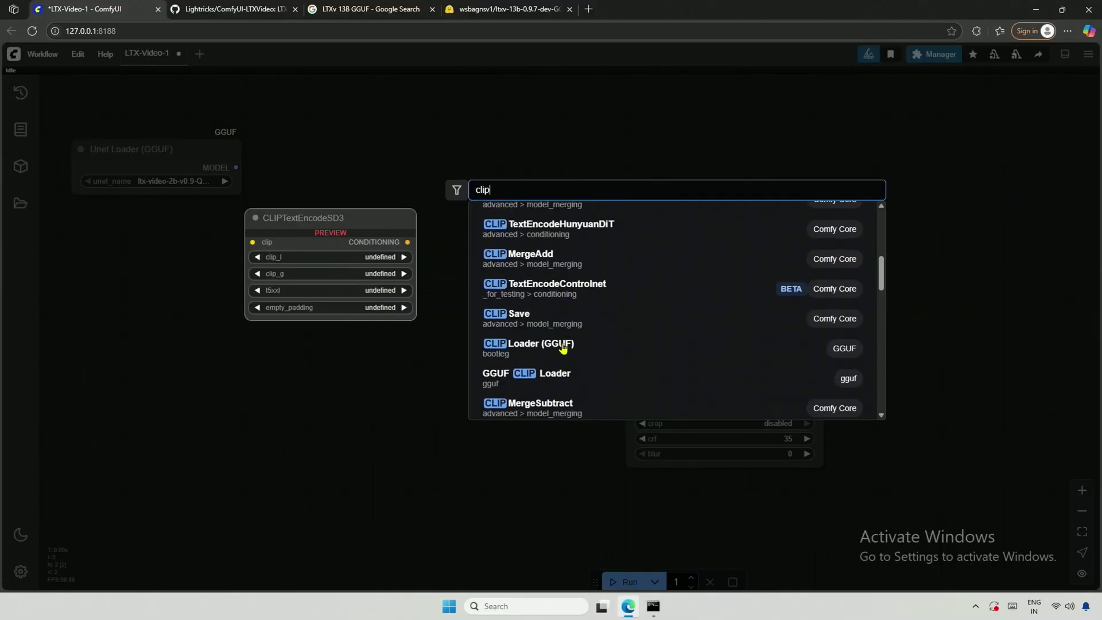
left_click(529, 352)
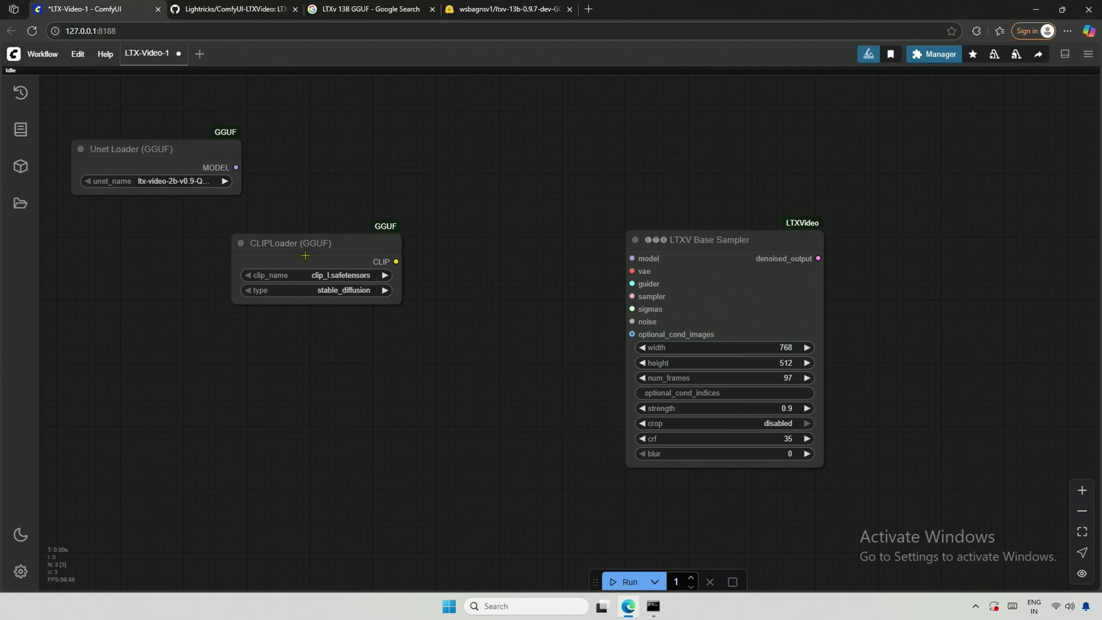
left_click_drag(326, 238, 160, 229)
- Add a Load VAE node under the CLIPLoader, check the unet model list, then return to the GGUF files
double_click(285, 284)
type("vae")
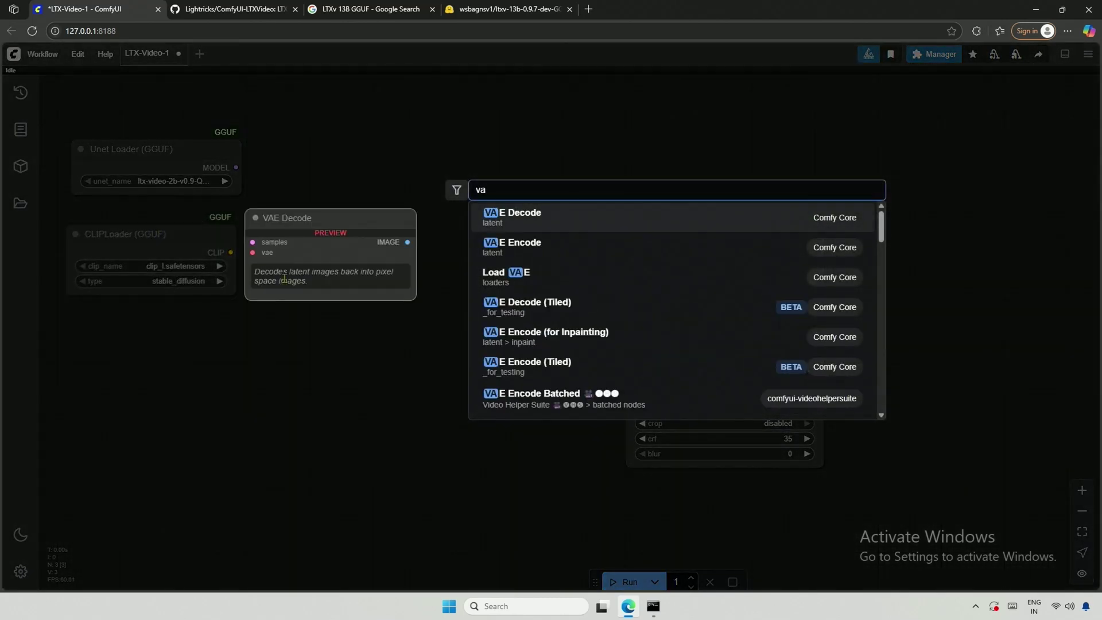
left_click(515, 278)
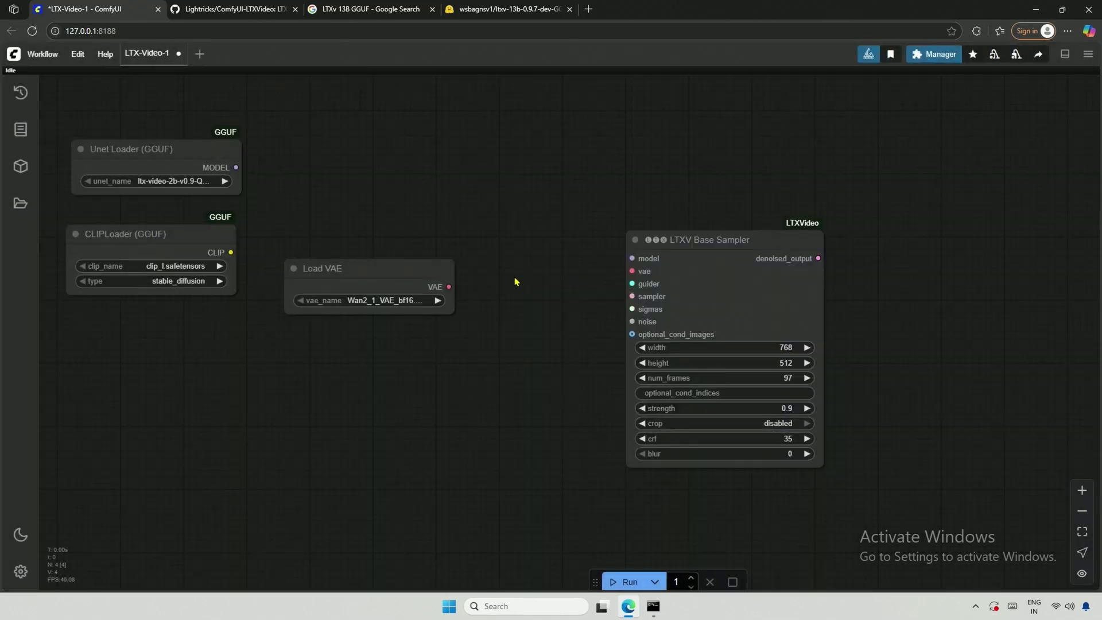
left_click_drag(374, 263, 157, 316)
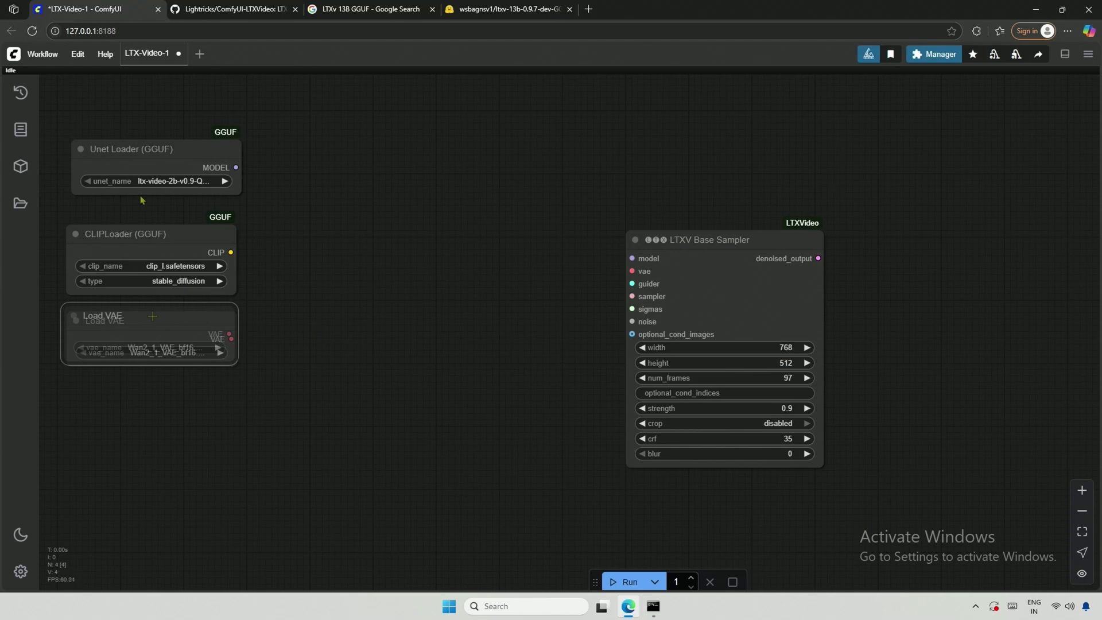
left_click(174, 180)
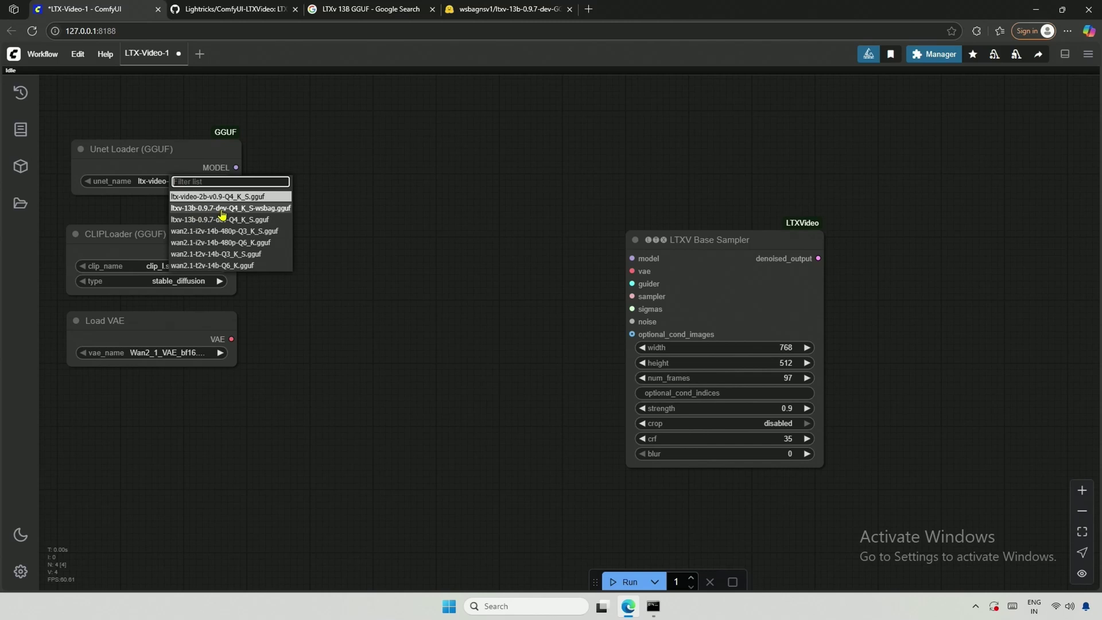
left_click(494, 11)
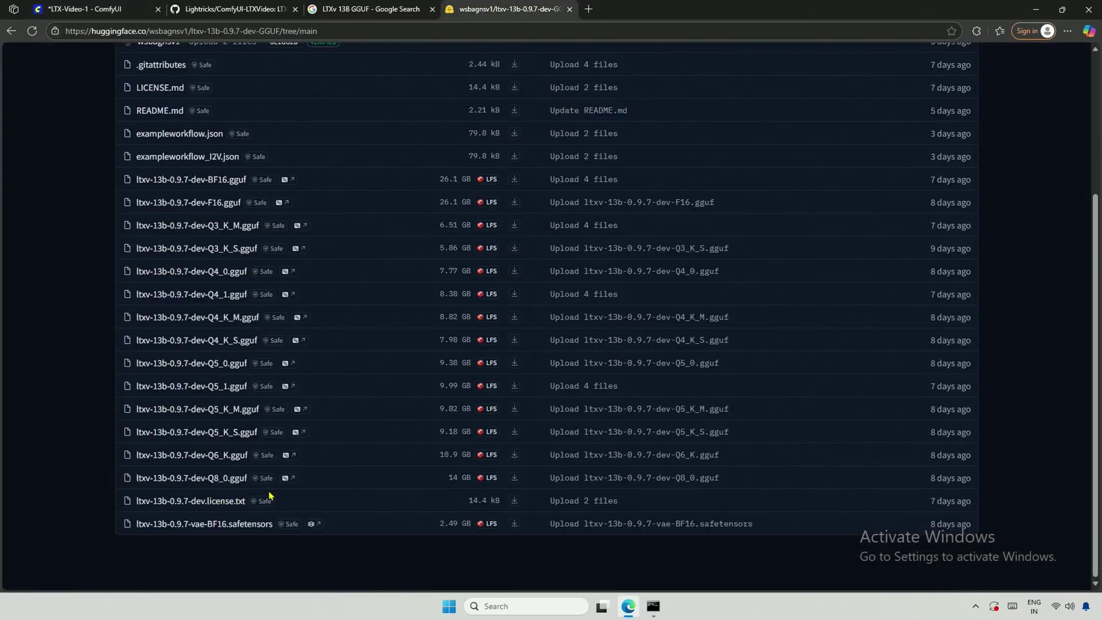
- Queue downloads of ltxv-13b-0.9.7-dev-Q6_K.gguf and t5-v1_1-xxl-encoder-Q6_K.gguf, saving each to a chosen models folder
left_click(514, 456)
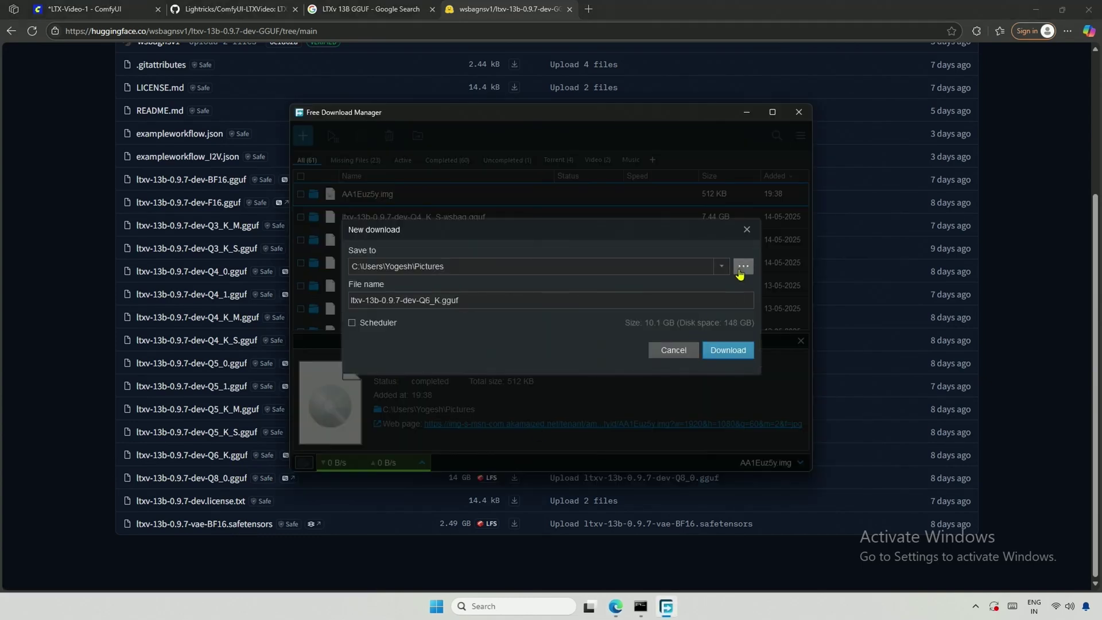
left_click(741, 267)
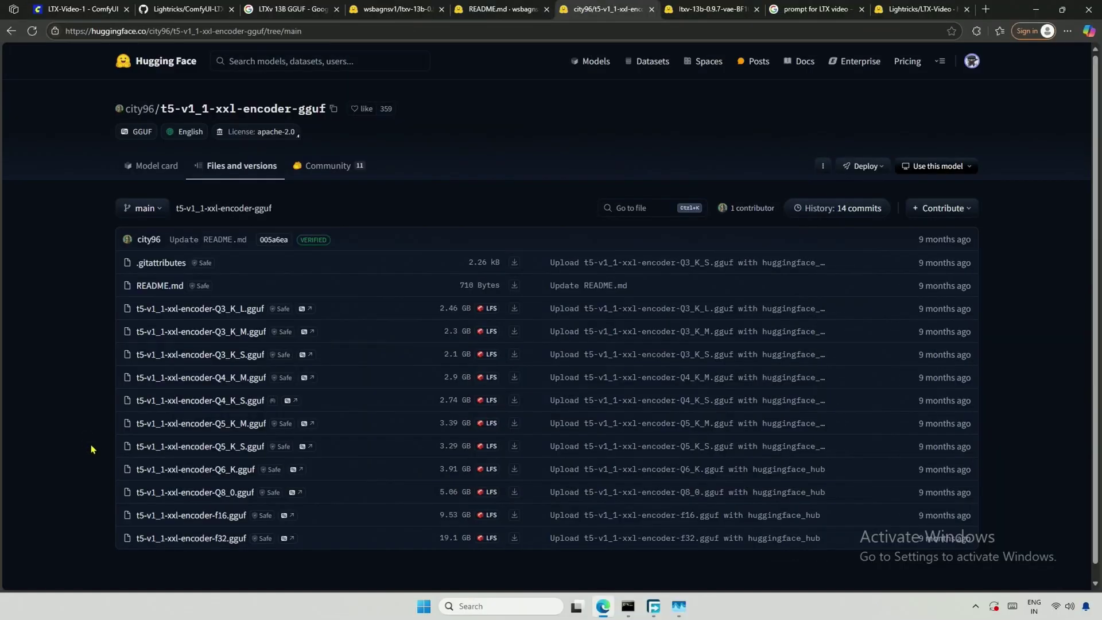
left_click(515, 471)
left_click(743, 265)
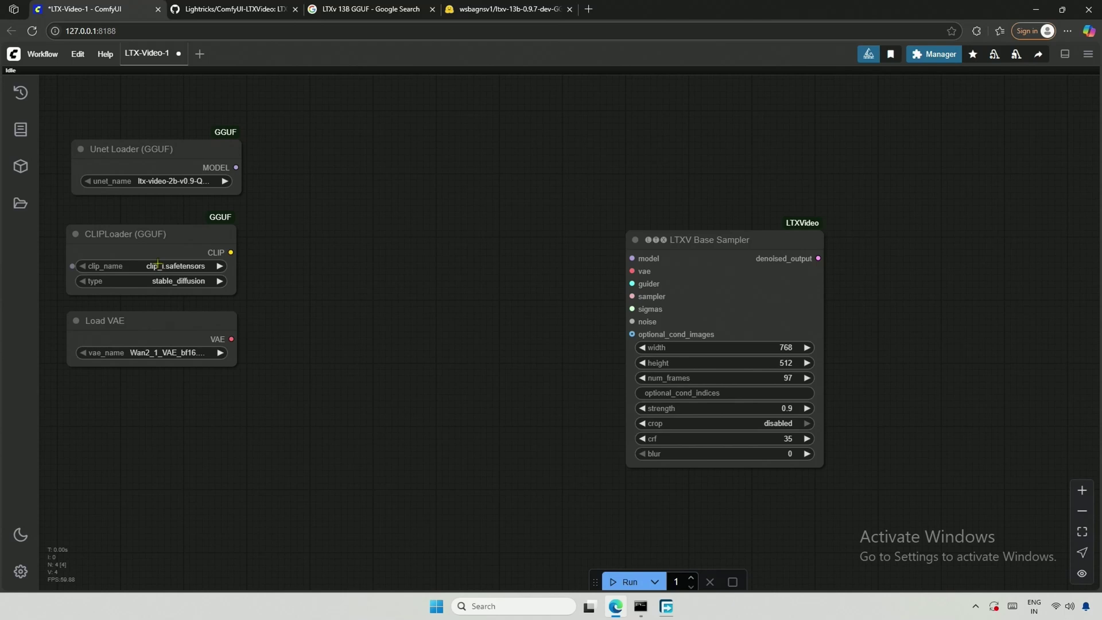
- Load t5-v1_1-xxl-encoder-Q4_K_S.gguf and ltxv-13b-0.9.7-dev-Q4_K_S.gguf, widen both loaders, and set CLIP type ltxv
left_click(158, 264)
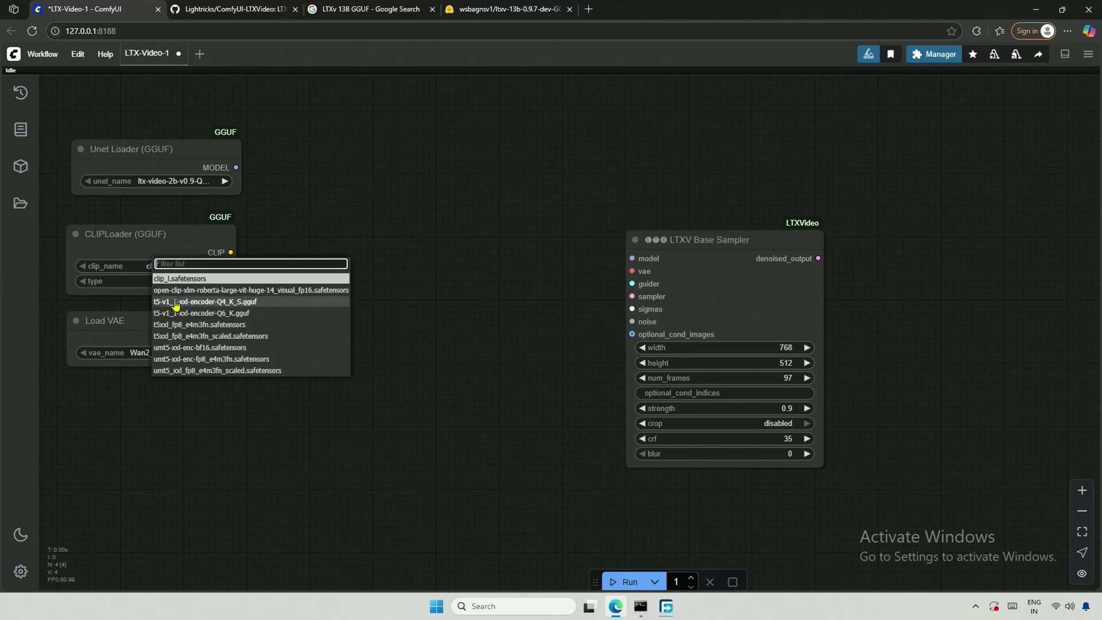
left_click(174, 301)
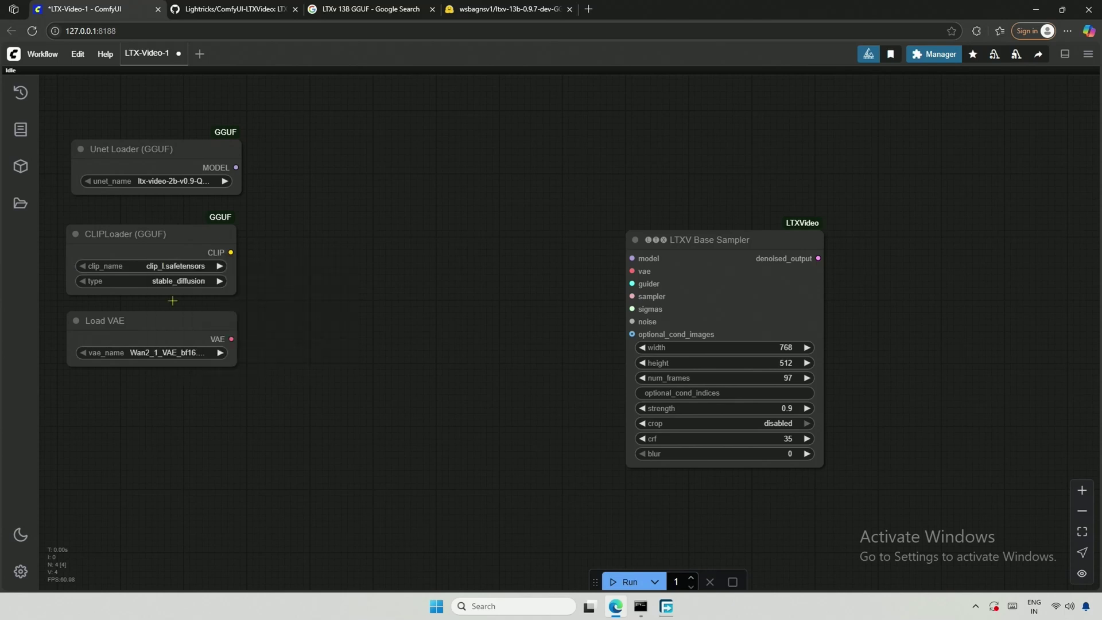
left_click(172, 181)
left_click(175, 225)
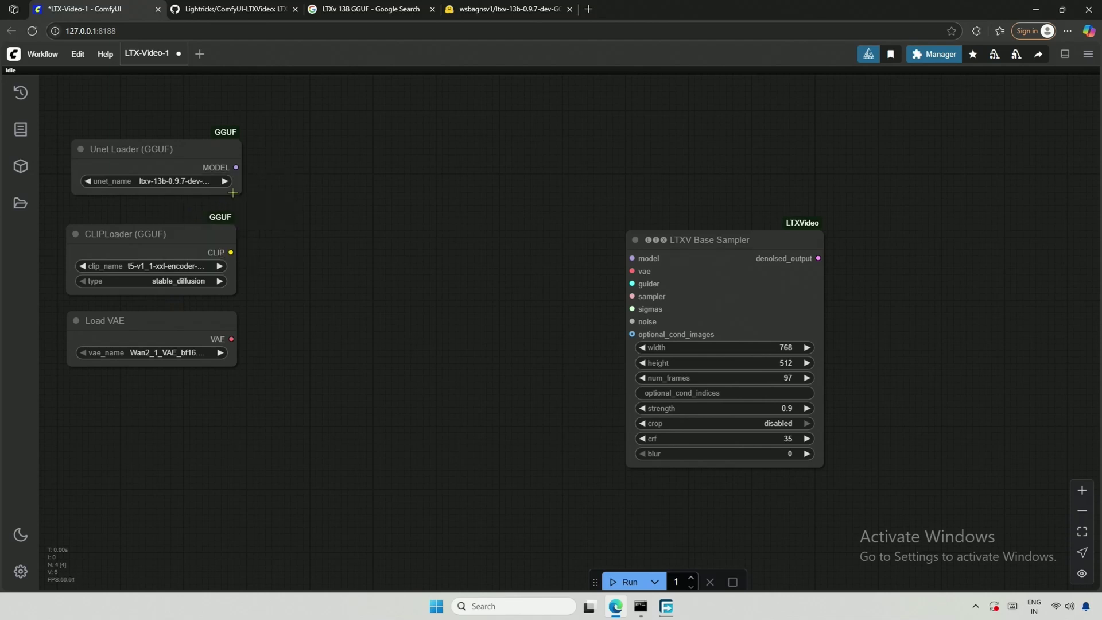
left_click_drag(233, 192, 290, 197)
left_click_drag(236, 293, 270, 292)
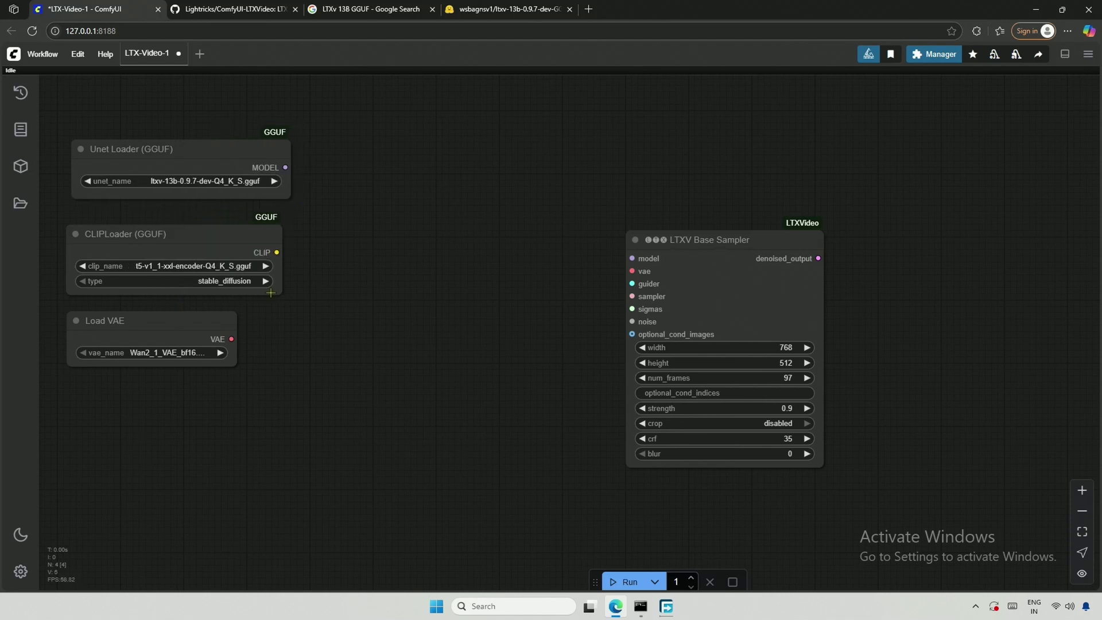
left_click(226, 281)
left_click(229, 354)
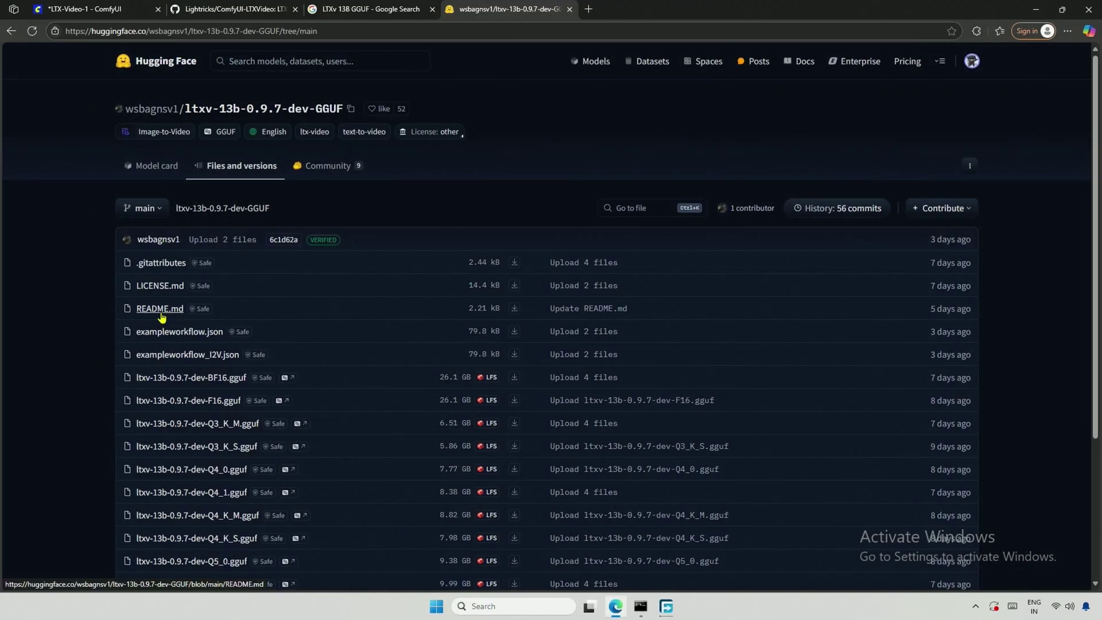
- Open the LTXV 13B README in a new tab and review its Main Model folder table
right_click(164, 315)
left_click(184, 322)
left_click(645, 10)
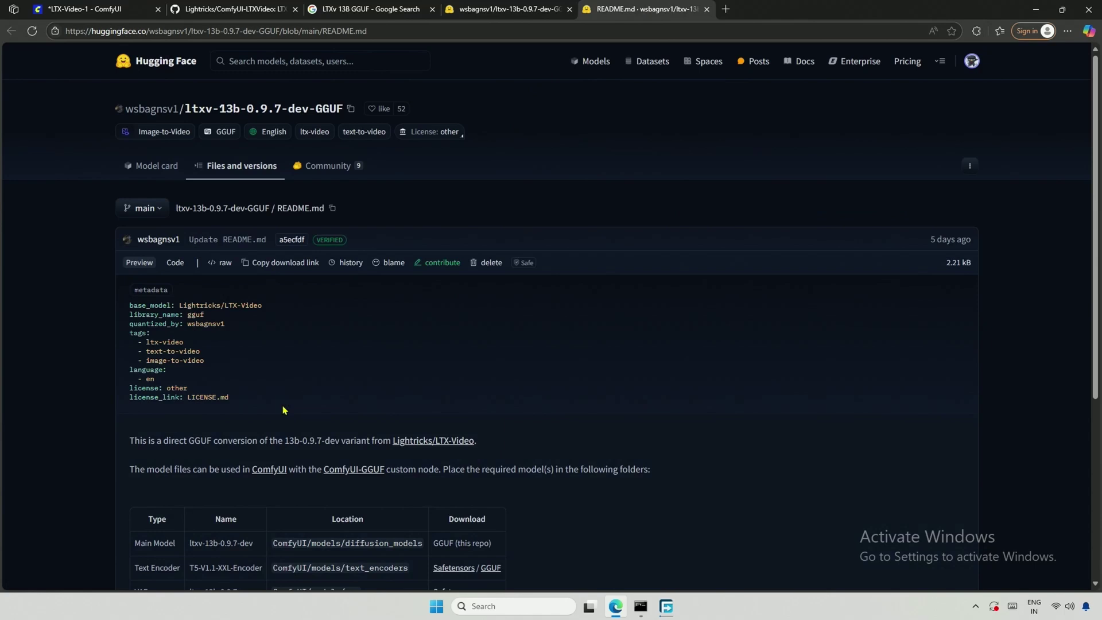
scroll(98, 365, "down", 4)
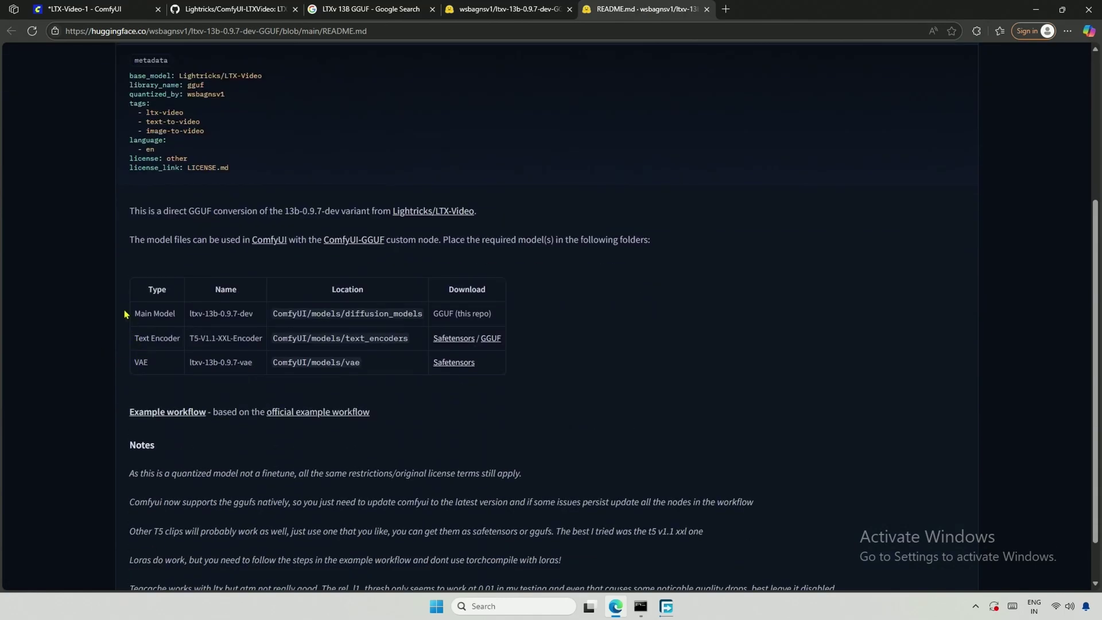
left_click_drag(125, 314, 505, 320)
left_click(533, 321)
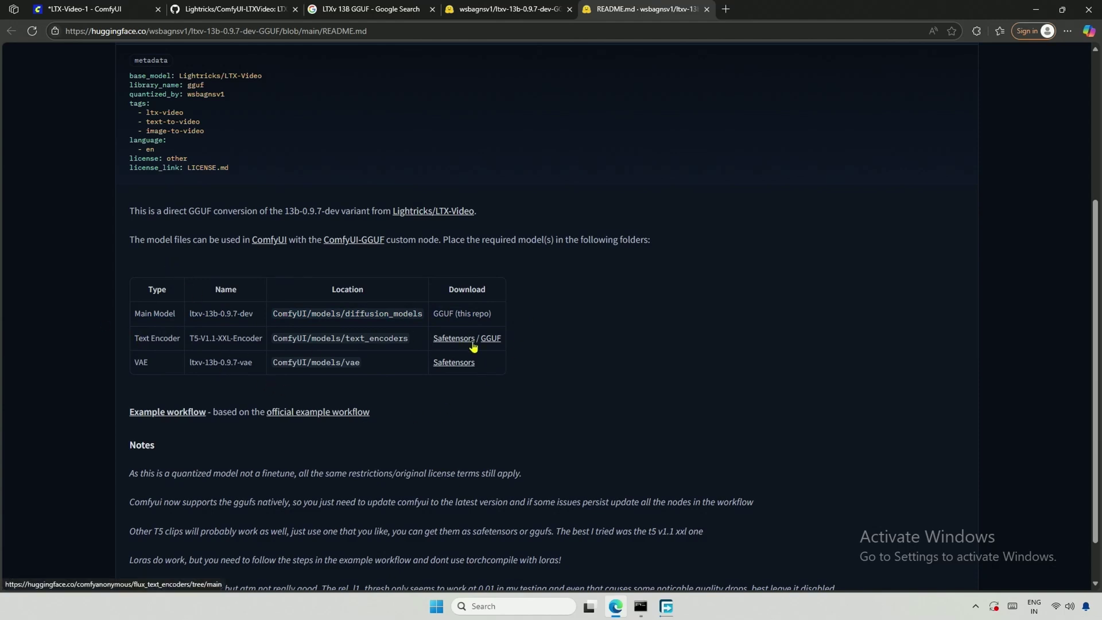
- Open the T5 v1.1 XXL GGUF encoder page in a new tab and view its quantized files
right_click(494, 341)
left_click(508, 348)
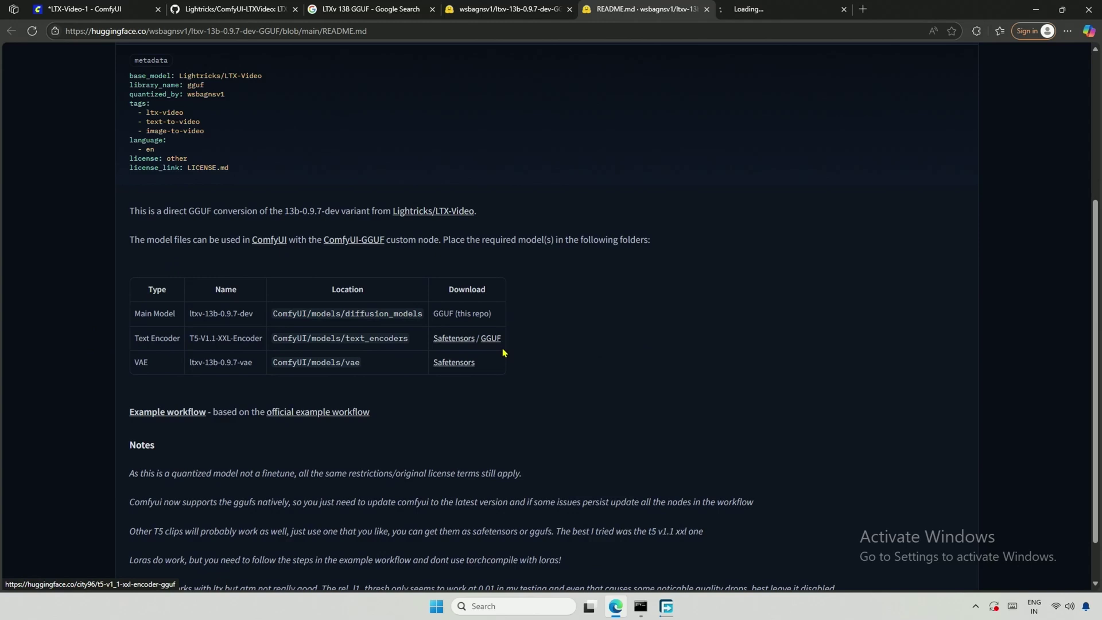
left_click(776, 8)
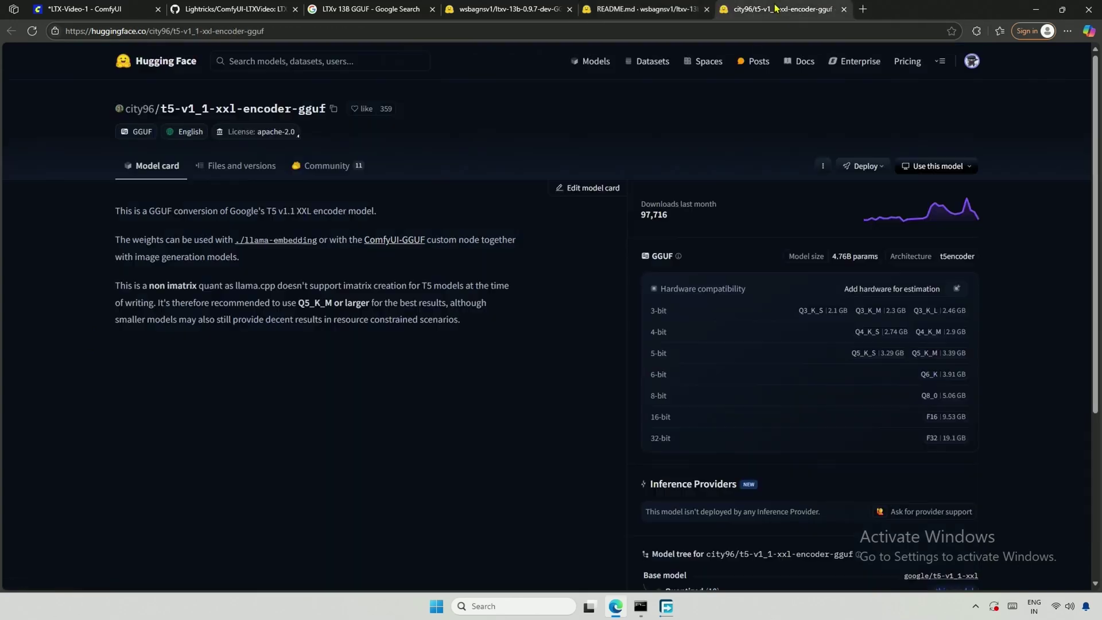
left_click(239, 173)
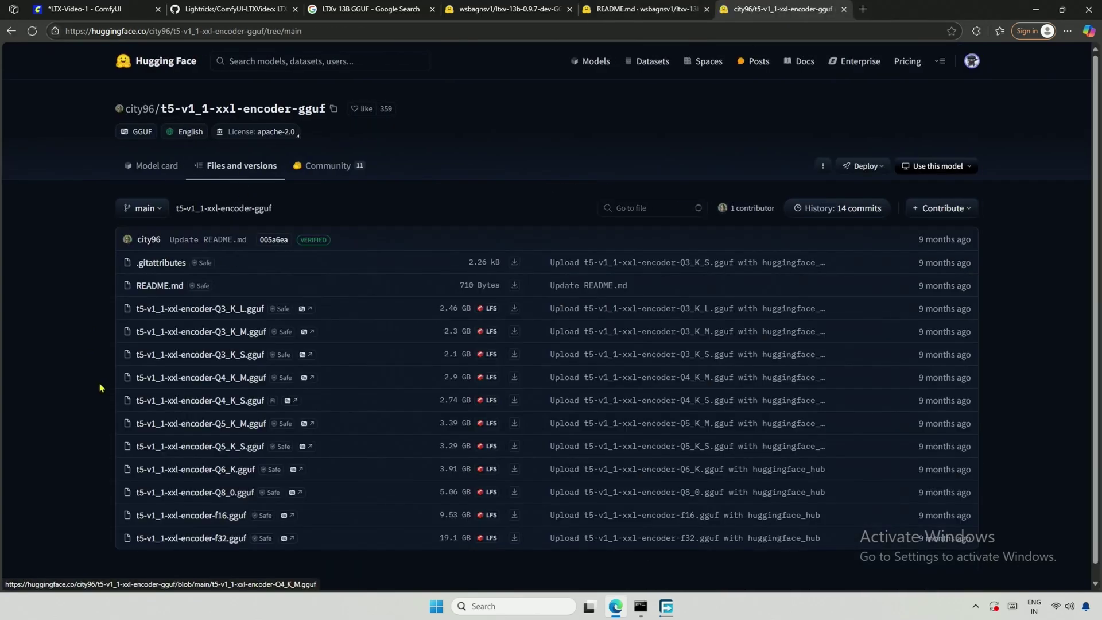
left_click_drag(95, 317, 303, 539)
left_click(38, 443)
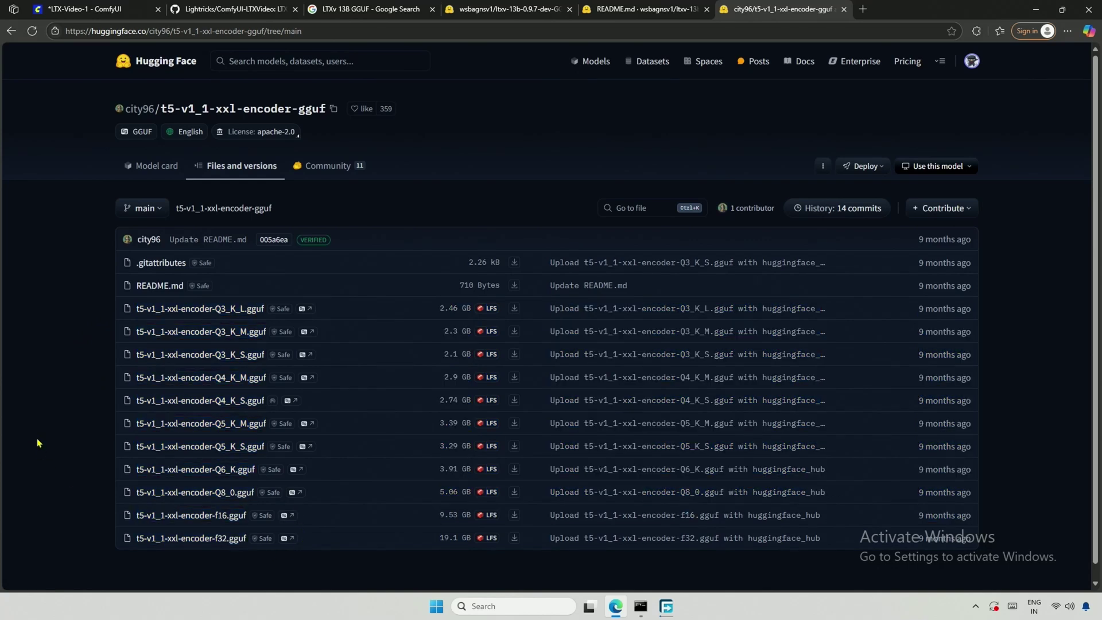
- Open the ltxv-13b-0.9.7-vae-BF16.safetensors page (2.49 GB) in a new tab, then return to ComfyUI's VAE list
left_click(648, 10)
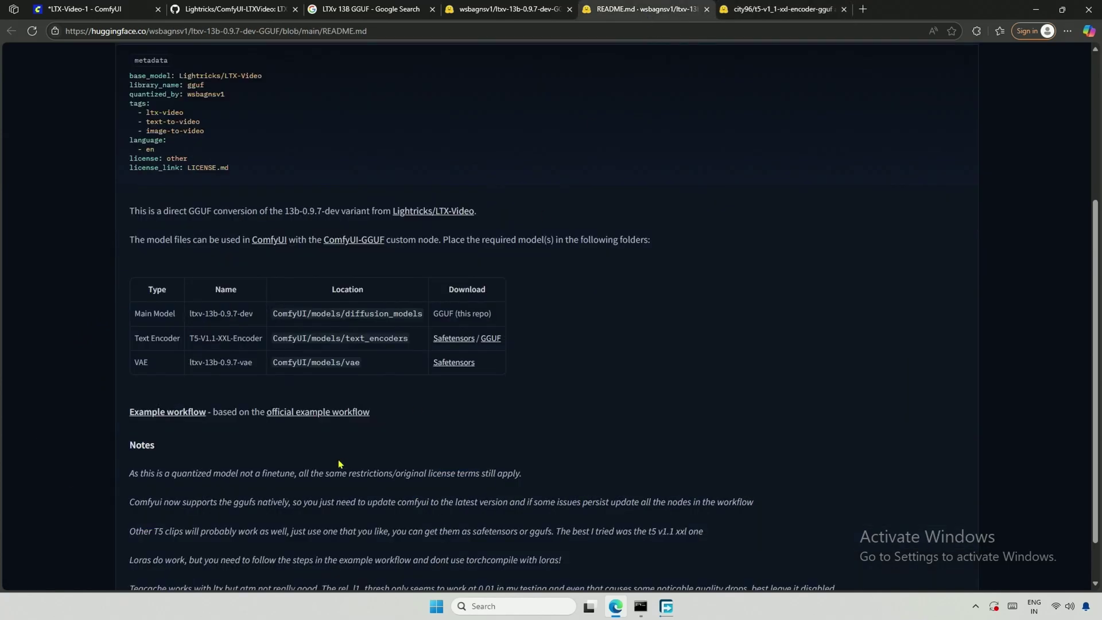
left_click_drag(130, 369, 266, 374)
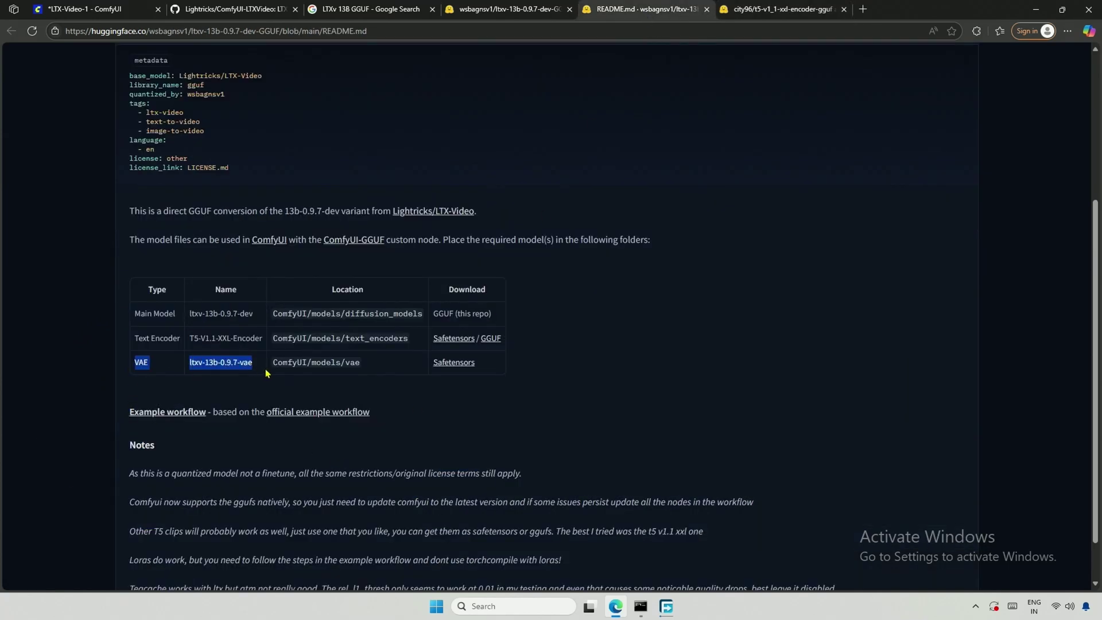
right_click(444, 364)
left_click(462, 372)
left_click(817, 7)
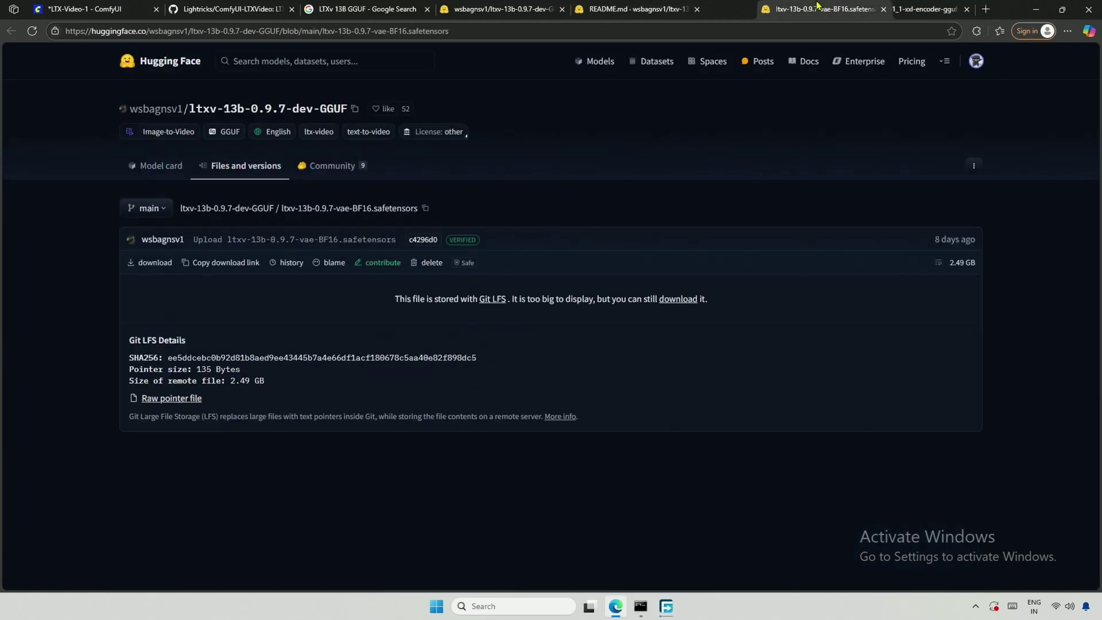
left_click_drag(817, 6, 907, 8)
left_click_drag(281, 208, 372, 219)
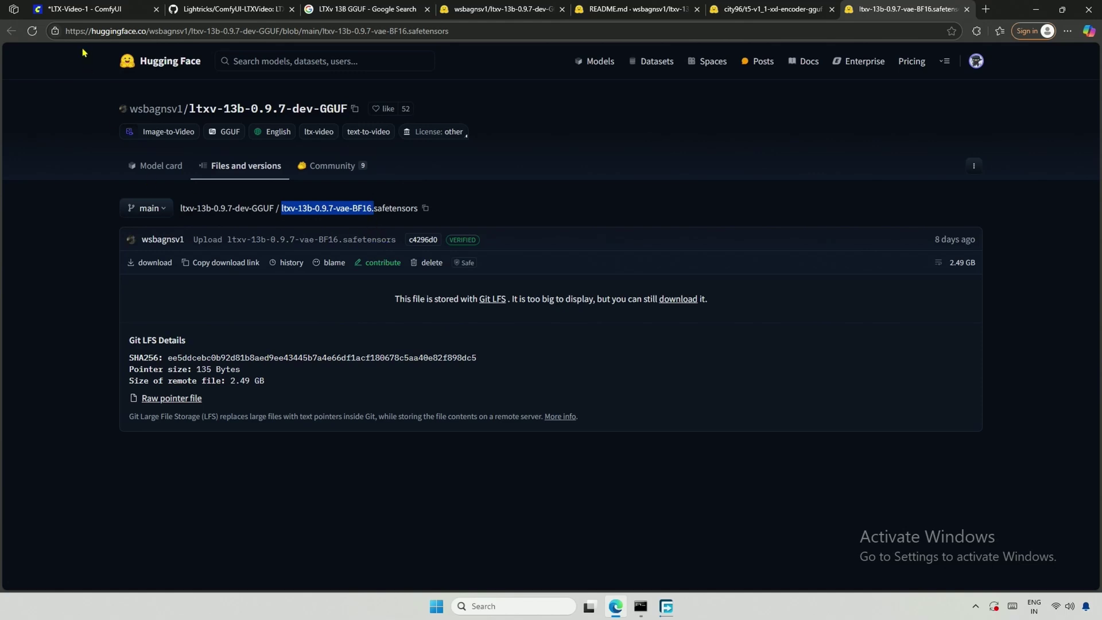
left_click(103, 14)
left_click(184, 355)
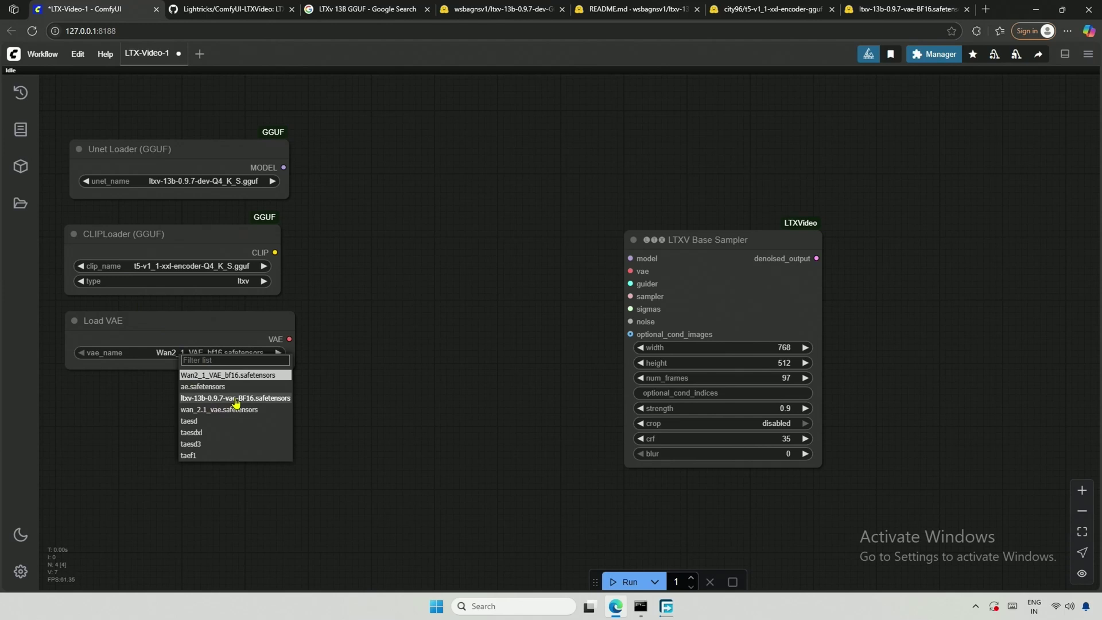
- Choose ltxv-13b-0.9.7-vae-BF16.safetensors in Load VAE and wire MODEL and VAE into the LTXV Base Sampler
left_click(215, 399)
left_click_drag(283, 167, 630, 257)
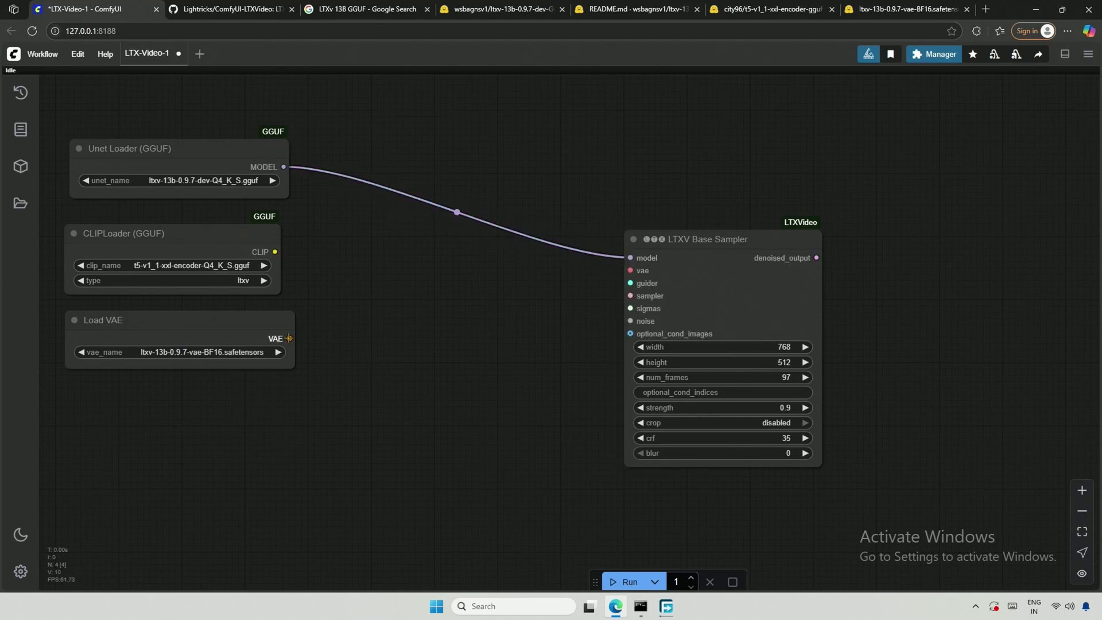
left_click_drag(290, 337, 630, 270)
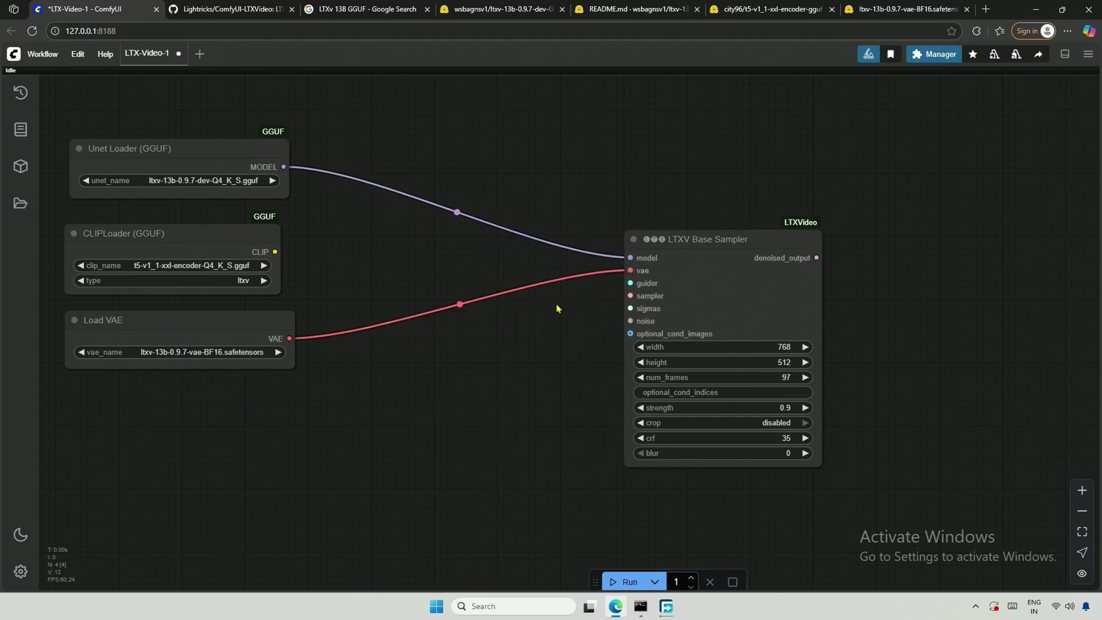
left_click(240, 237)
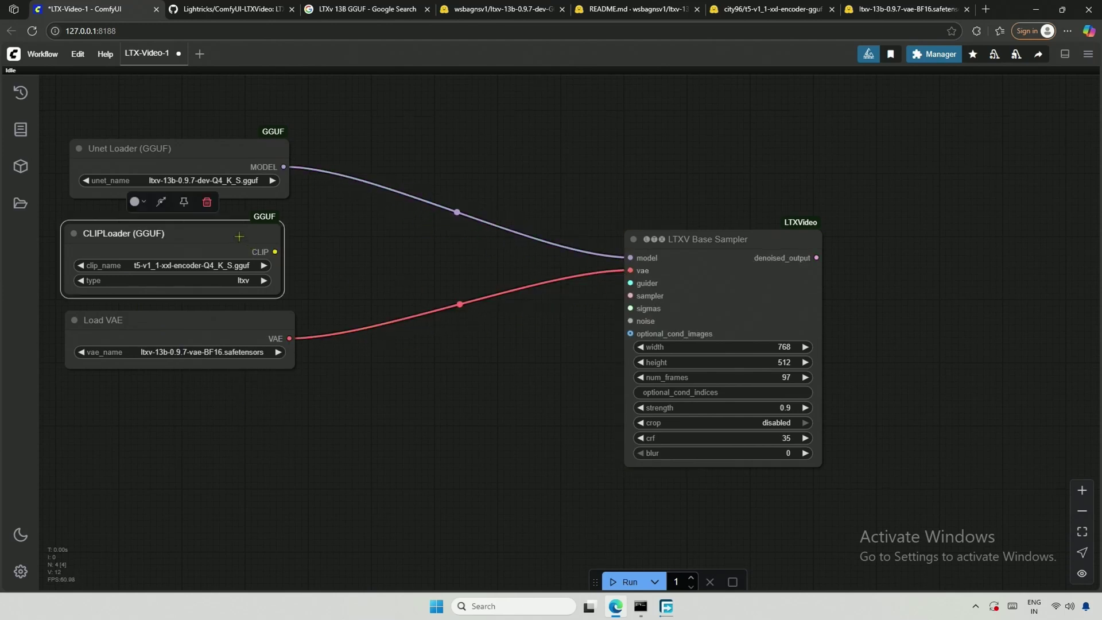
left_click(417, 284)
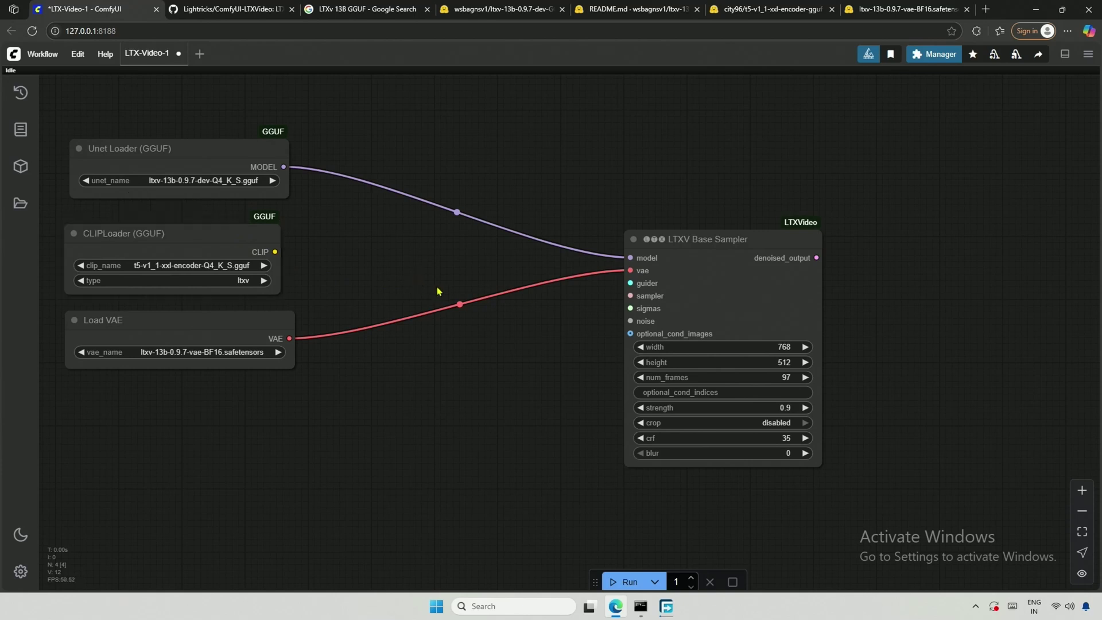
left_click_drag(630, 283, 576, 320)
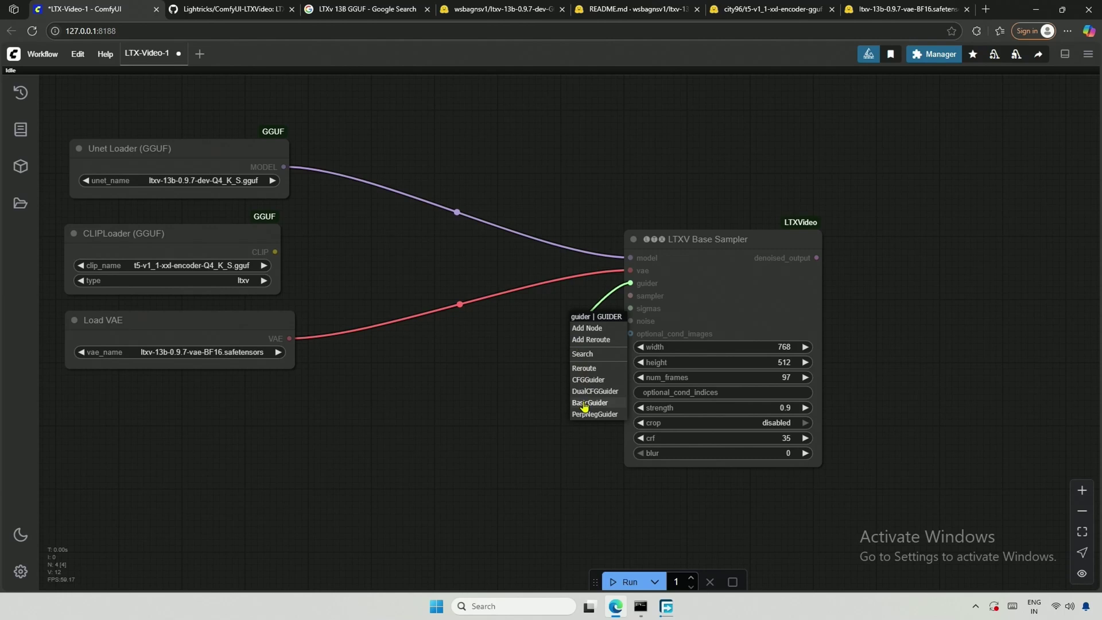
- Search 'STG' to add STG Guider Advanced on the sampler's guider input and position it beside the sampler
left_click(590, 359)
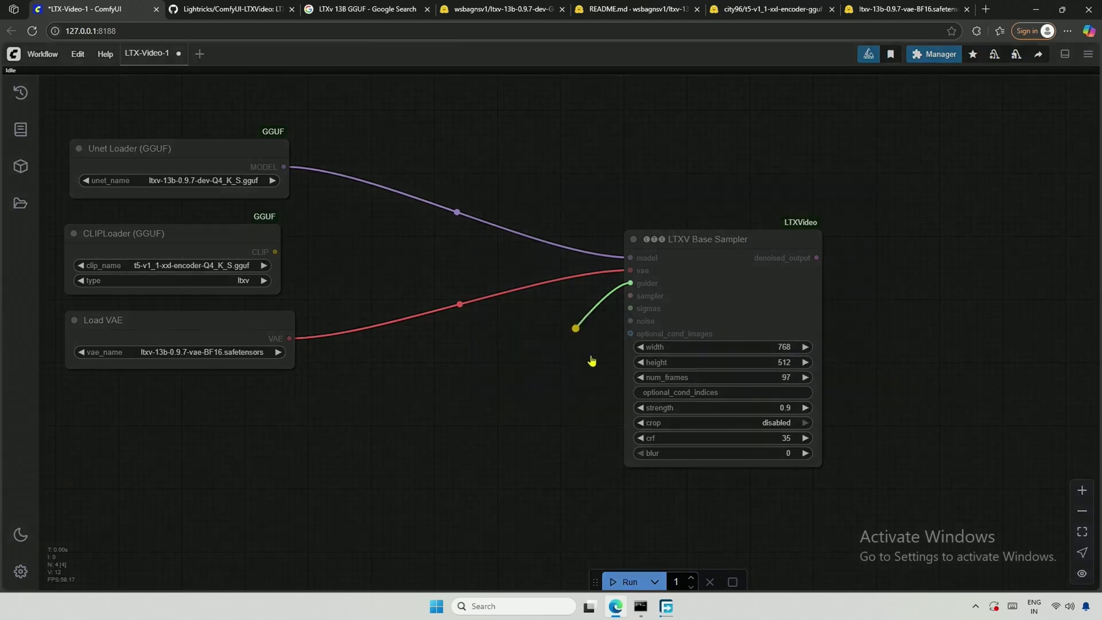
type("STG")
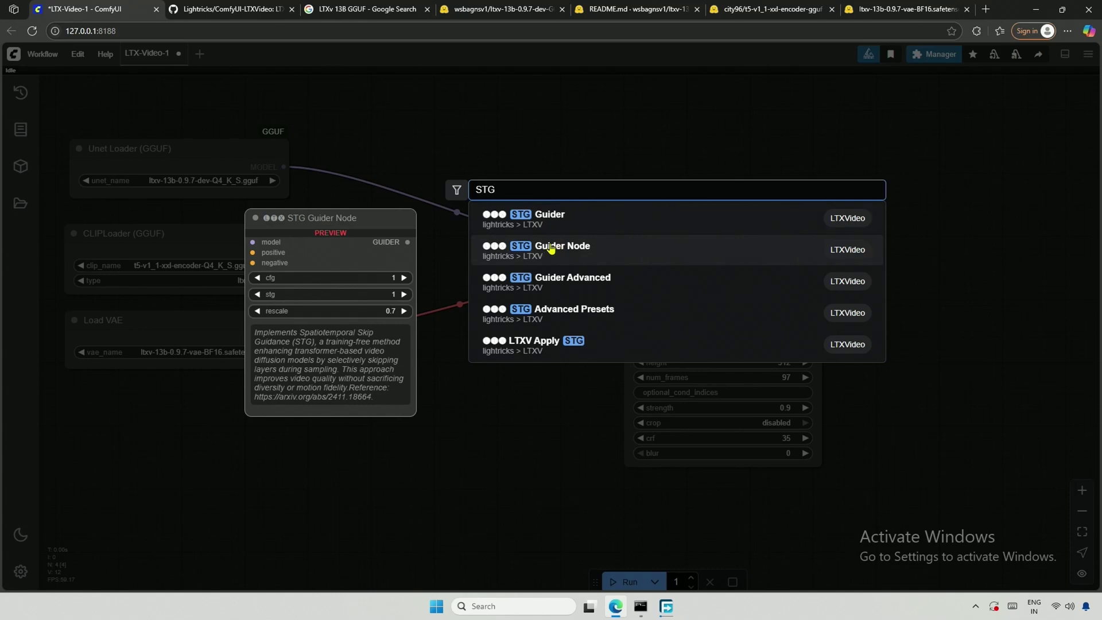
left_click(576, 287)
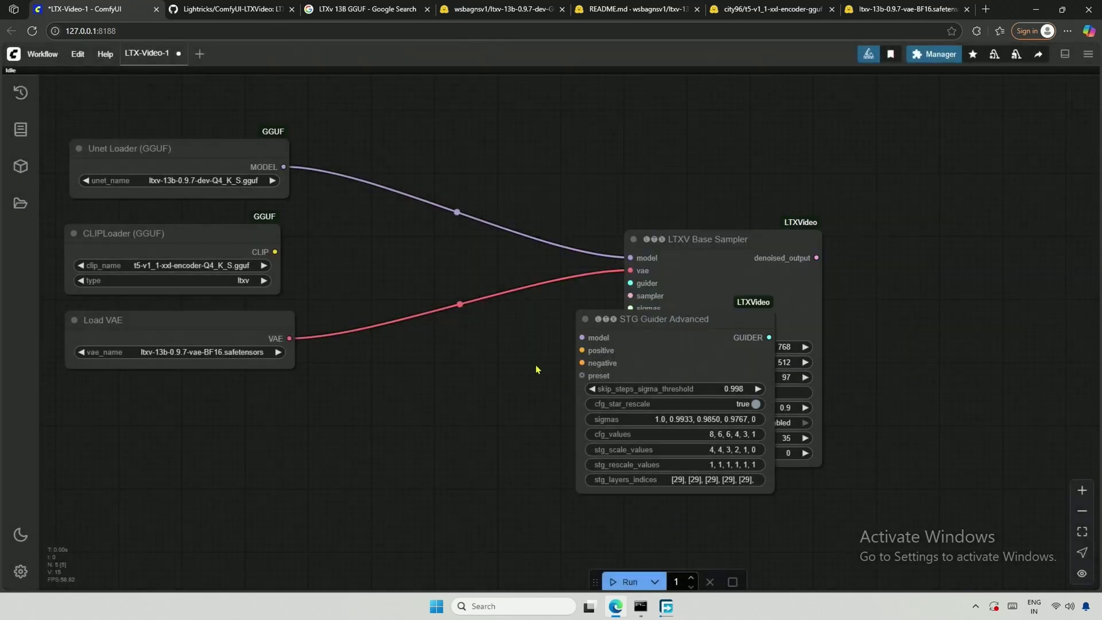
left_click_drag(627, 323, 420, 265)
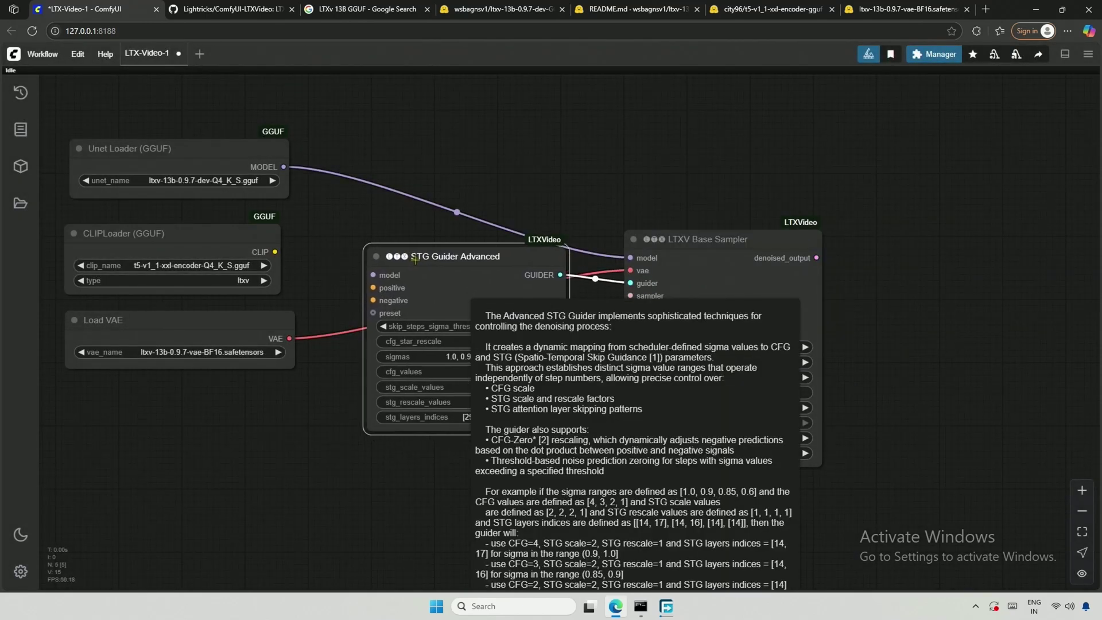
scroll(414, 259, "down", 3)
left_click_drag(414, 259, 384, 390)
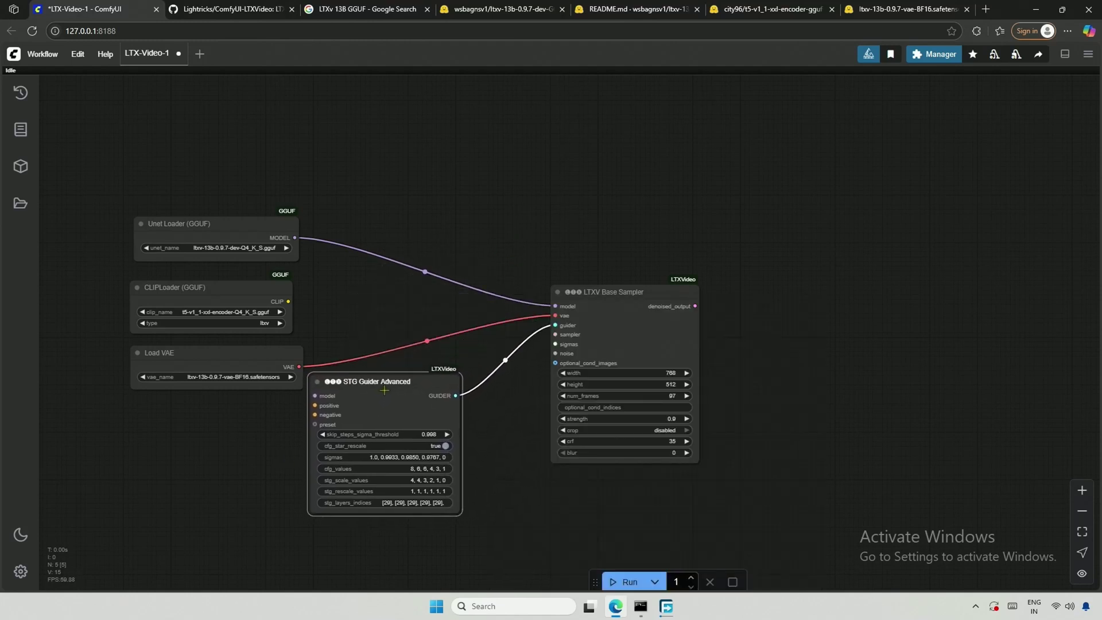
left_click_drag(513, 421, 567, 376)
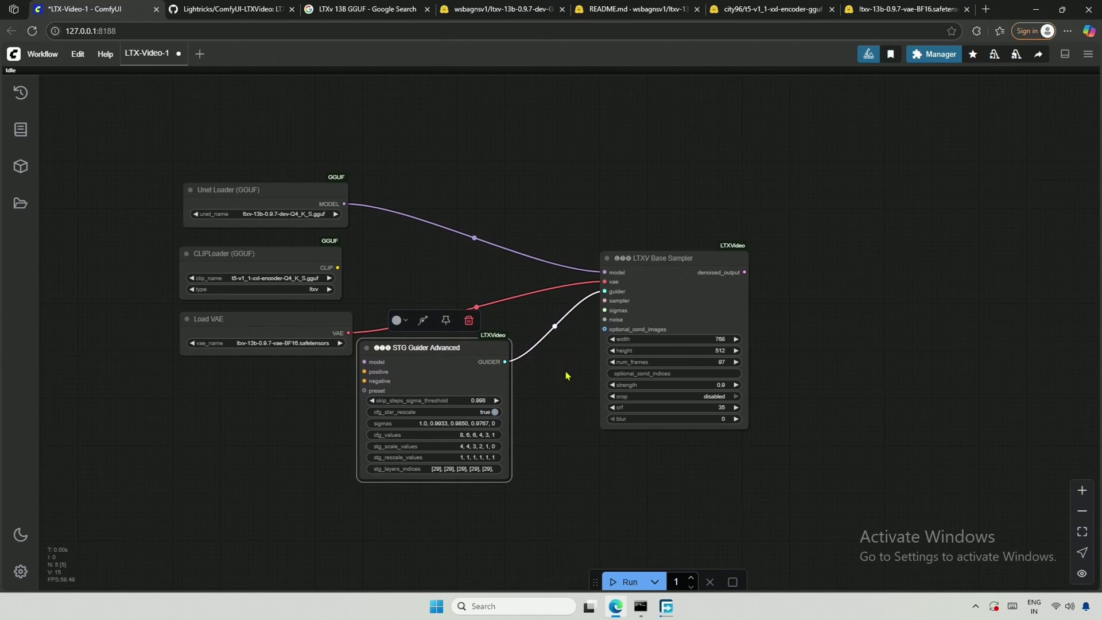
scroll(565, 376, "up", 2)
left_click_drag(665, 224, 630, 303)
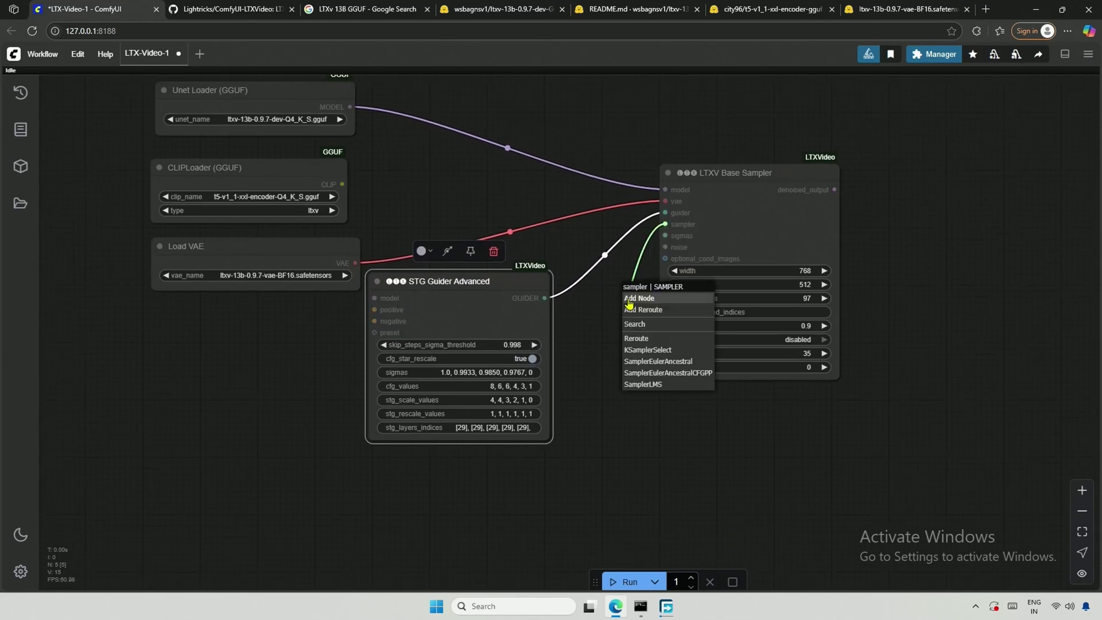
- Add KSamplerSelect and BasicScheduler nodes feeding the sampler's sampler and sigmas inputs
left_click(633, 351)
left_click_drag(655, 298, 374, 472)
left_click_drag(665, 235, 638, 293)
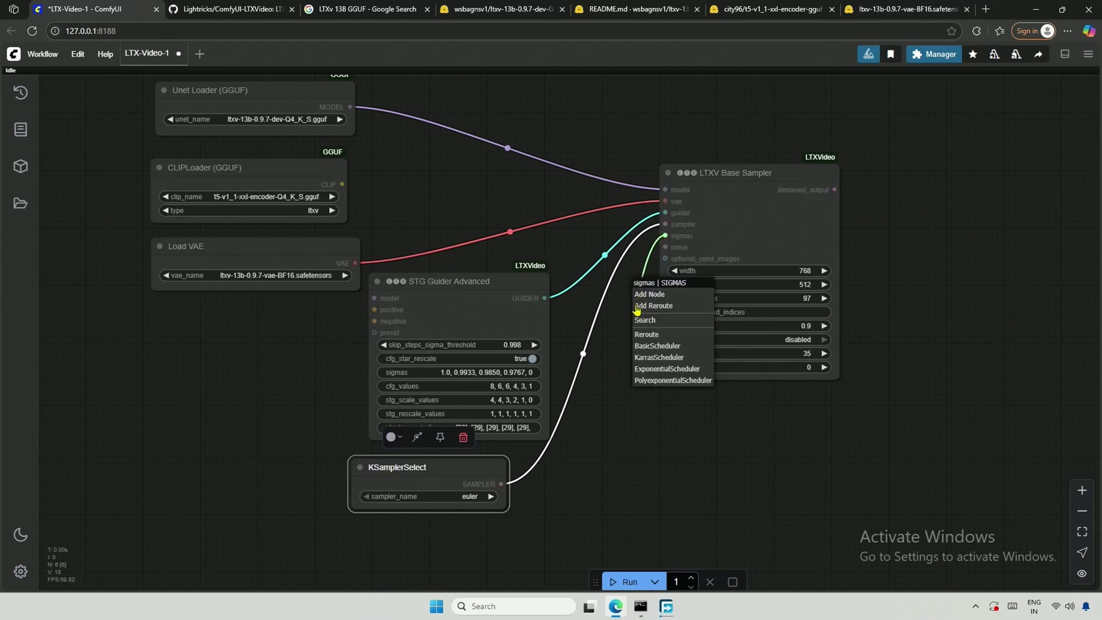
left_click(652, 346)
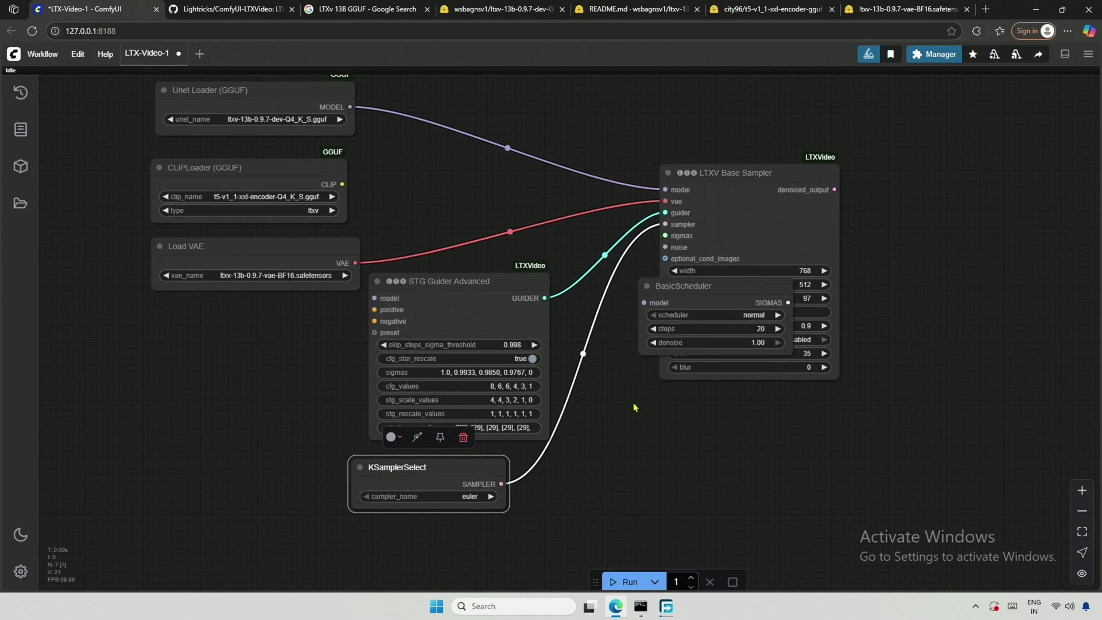
left_click_drag(677, 289, 682, 460)
- Tidy the layout: CLIP loader left, Load VAE up, STG guider with KSamplerSelect and BasicScheduler stacked below
scroll(683, 460, "down", 1)
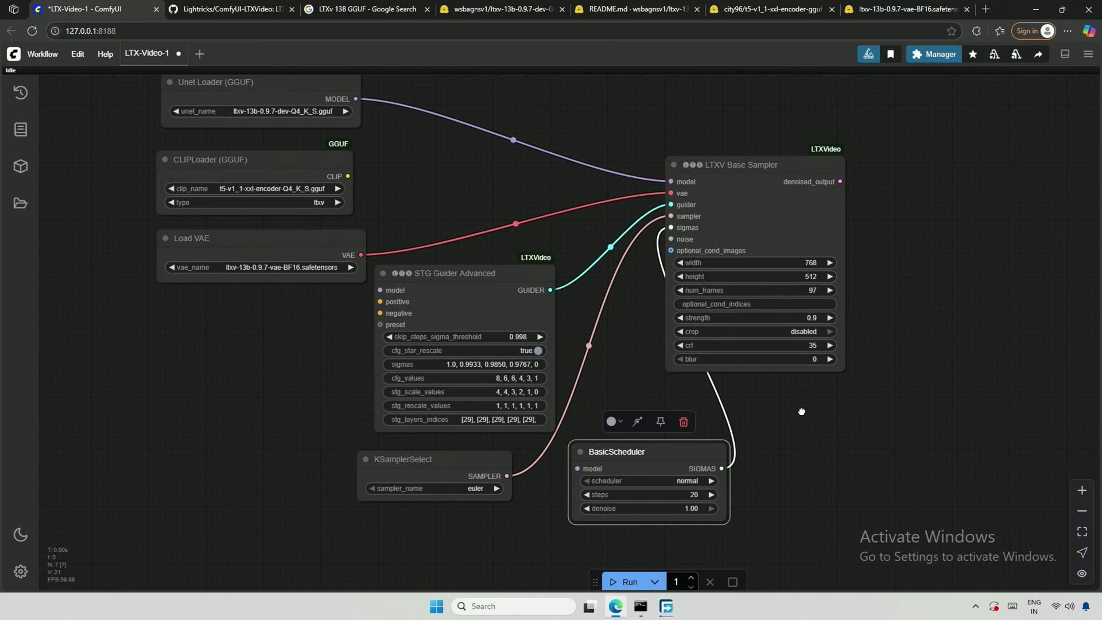
left_click_drag(414, 471, 546, 489)
left_click_drag(344, 181, 106, 162)
left_click_drag(344, 253, 335, 178)
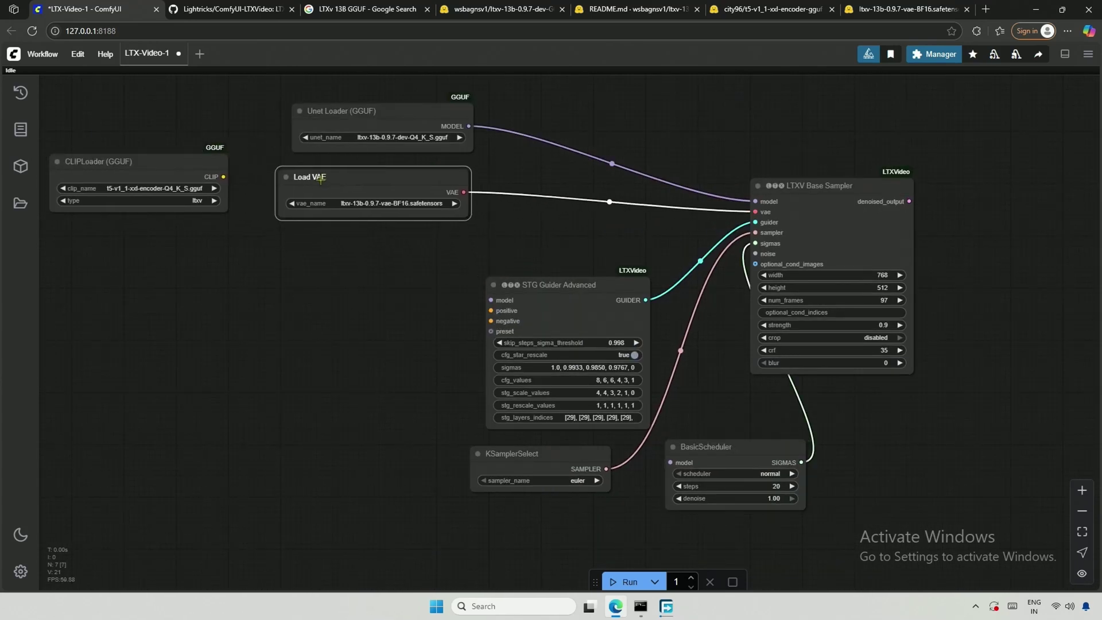
left_click_drag(529, 281, 467, 240)
left_click_drag(505, 453, 455, 402)
left_click_drag(706, 446, 478, 452)
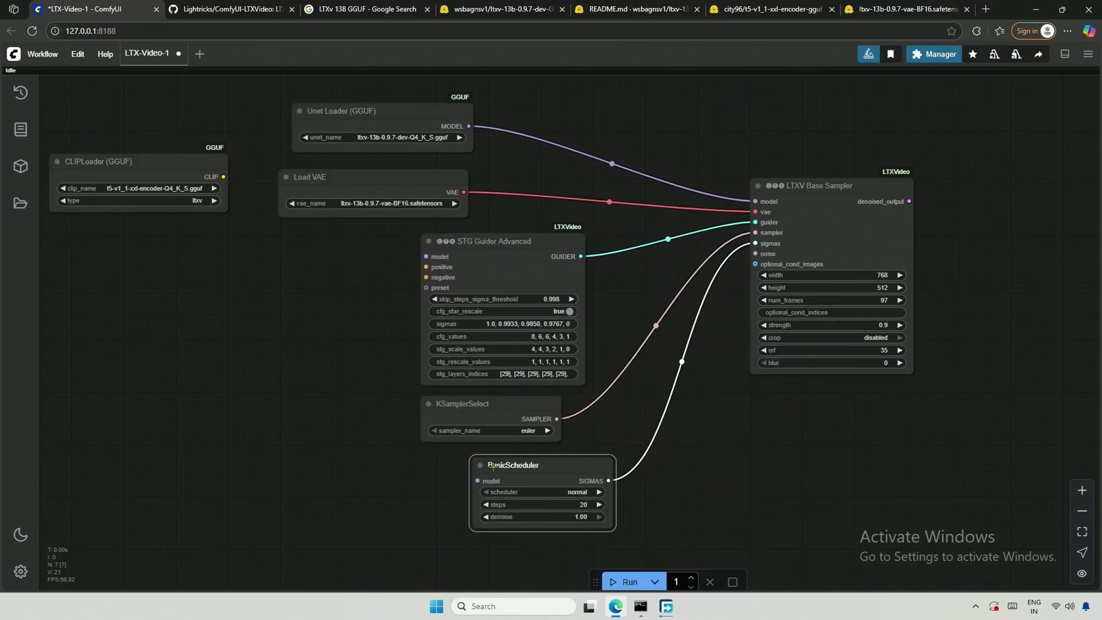
left_click_drag(718, 322, 728, 280)
- Add a RandomNoise node feeding the sampler's noise input
left_click_drag(765, 212, 537, 497)
left_click(694, 478)
left_click_drag(758, 336, 769, 307)
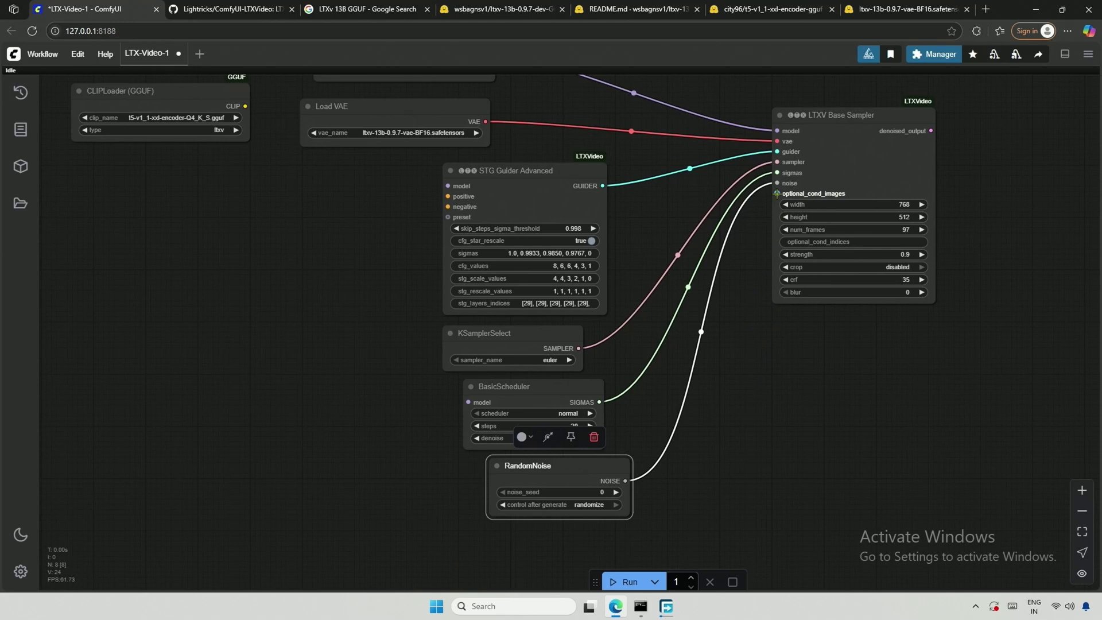
- Add a Load Image node from the optional_cond_images input and place it beside RandomNoise
left_click_drag(777, 193, 729, 387)
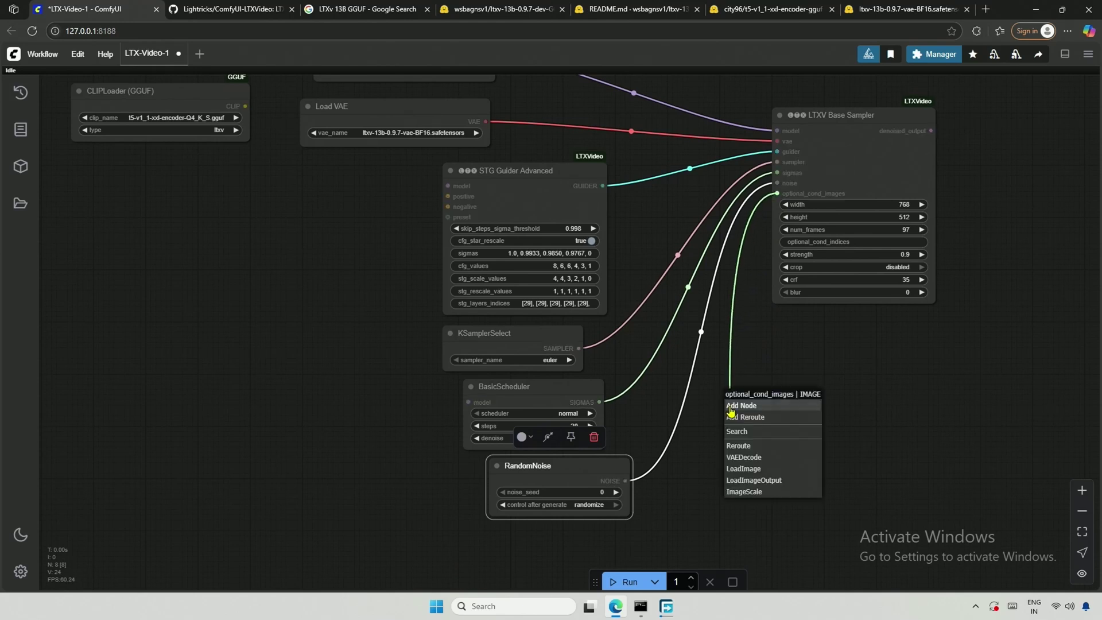
left_click(743, 468)
scroll(792, 476, "down", 3)
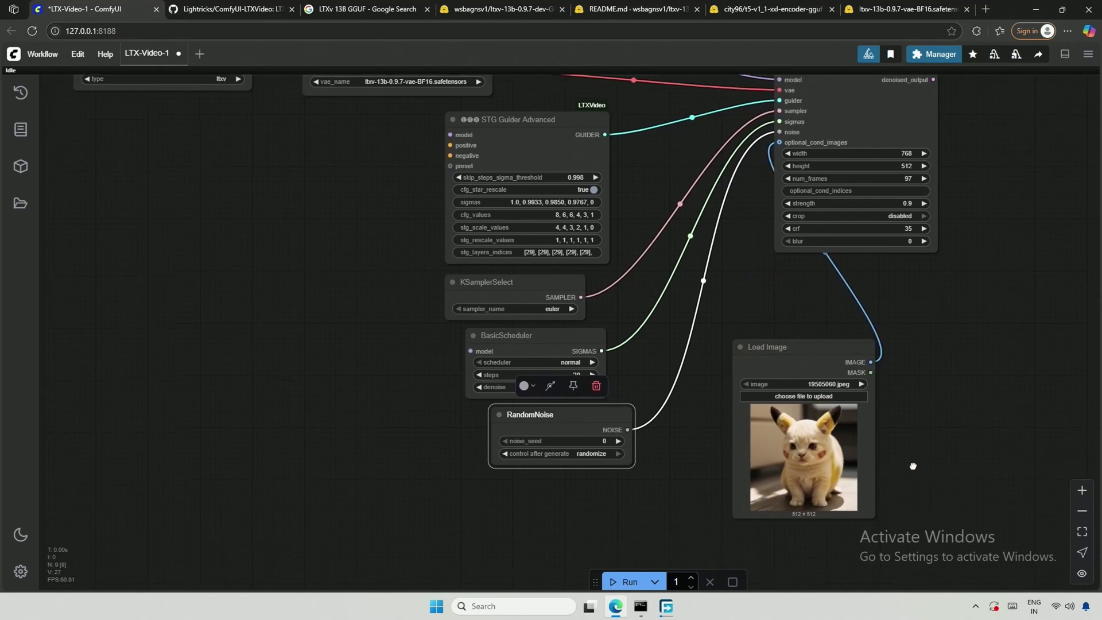
left_click_drag(698, 485, 647, 465)
left_click(821, 425)
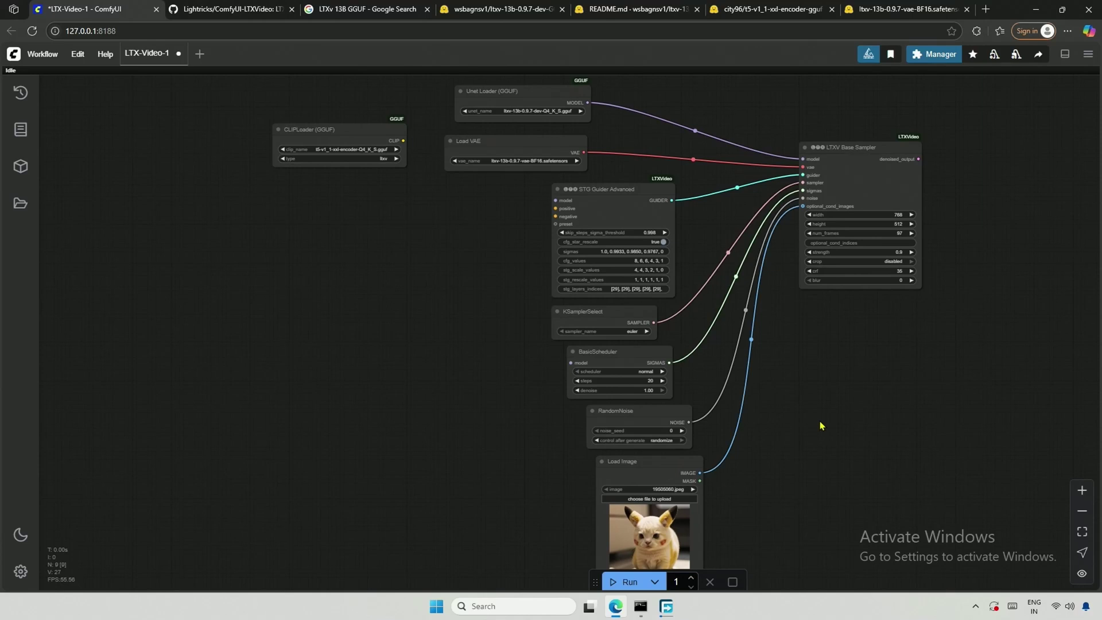
- Delete the Load Image link to optional_cond_images and regroup the Unet, VAE and CLIP loaders
left_click(752, 344)
left_click(760, 368)
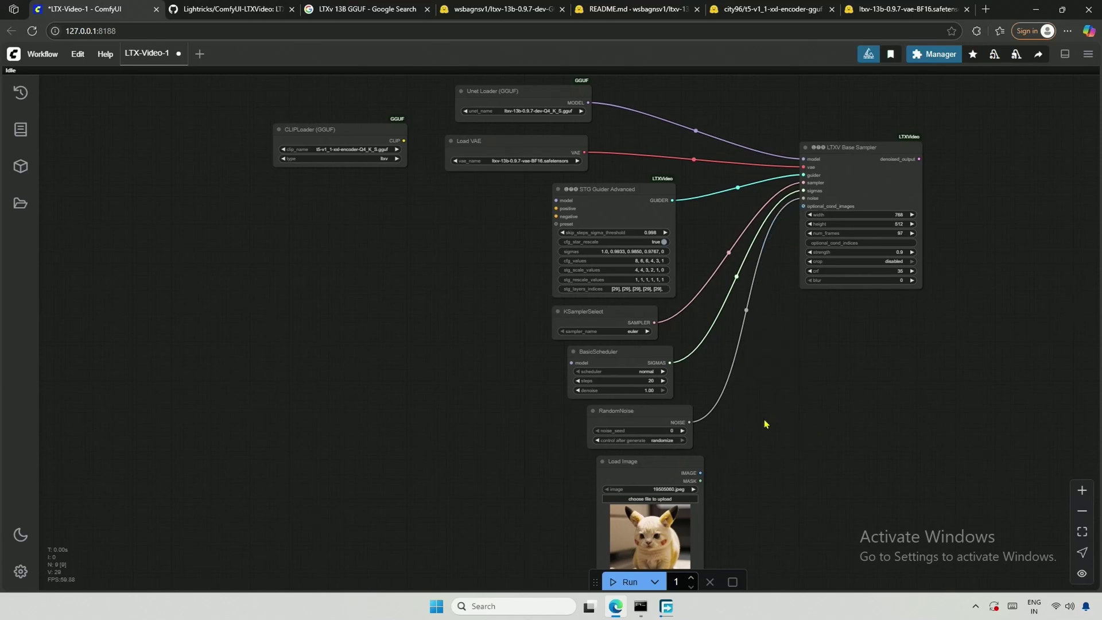
left_click_drag(765, 338, 770, 406)
scroll(770, 406, "up", 2)
scroll(792, 374, "up", 3)
scroll(448, 359, "left", 3)
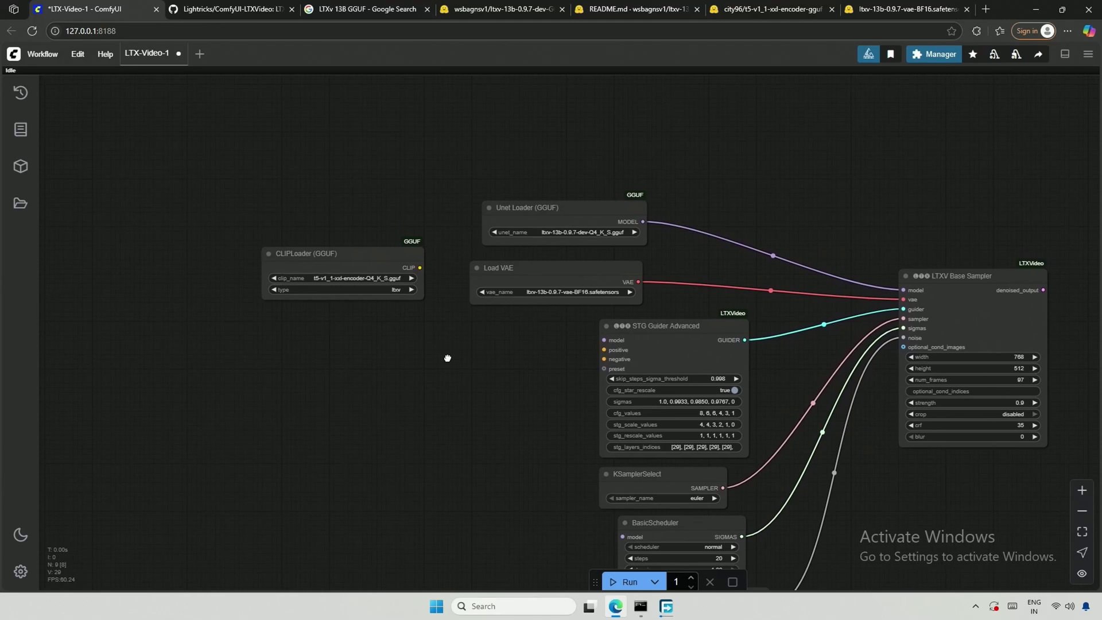
scroll(582, 138, "up", 2)
left_click(582, 137)
left_click_drag(582, 138, 600, 117)
left_click_drag(517, 267, 570, 197)
left_click_drag(373, 256, 265, 206)
- Add two CLIP Text Encode (Prompt) nodes and feed the CLIPLoader output into both
double_click(390, 198)
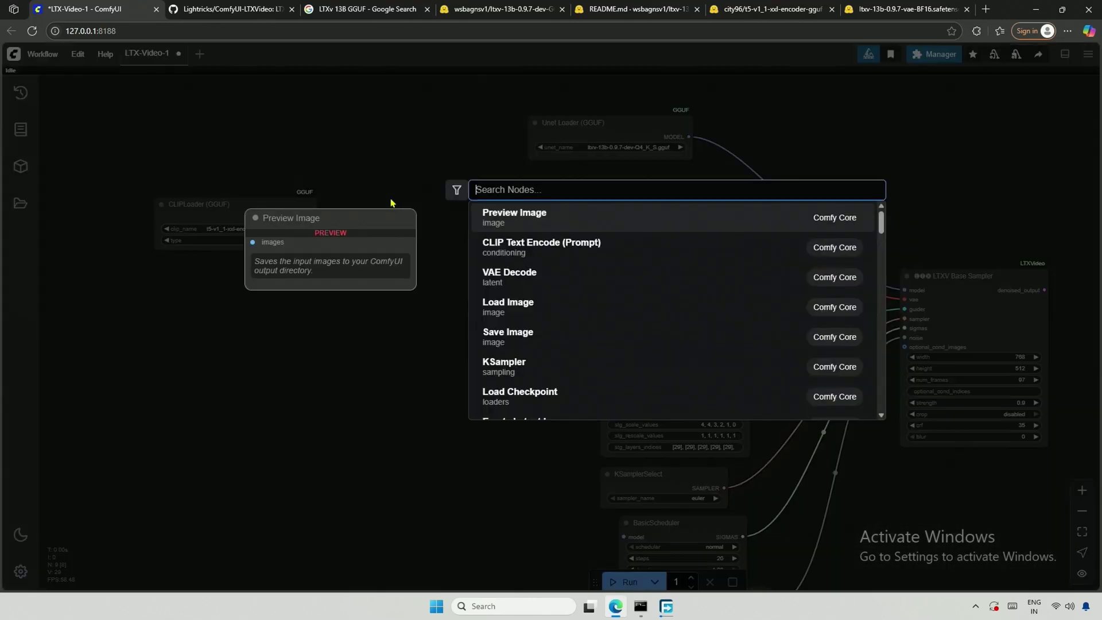
left_click(525, 248)
left_click_drag(576, 290, 551, 245)
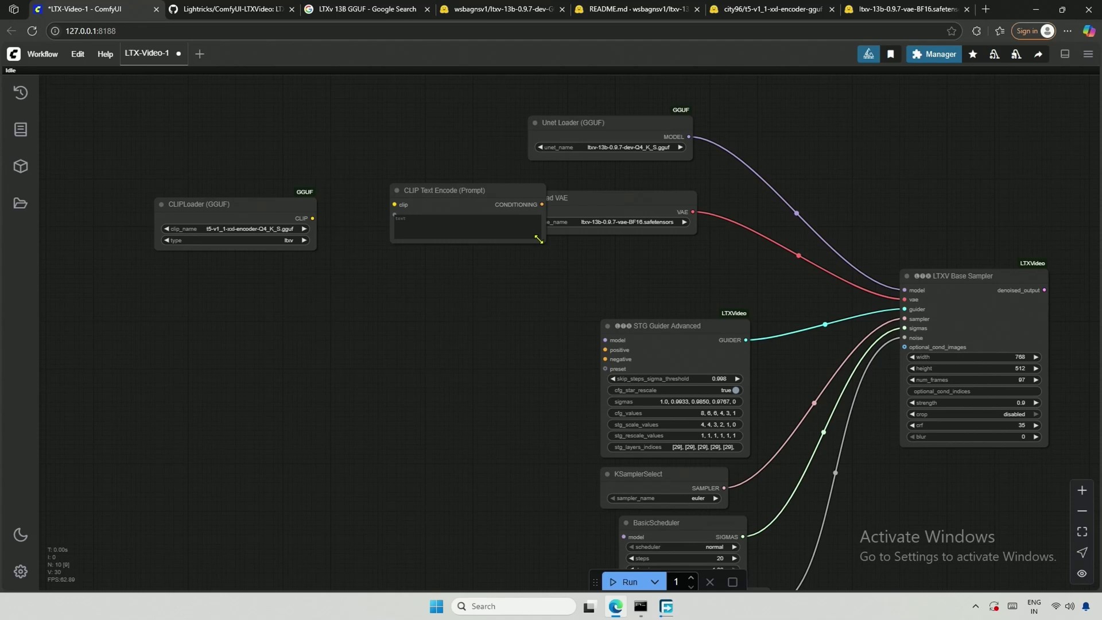
left_click_drag(447, 190, 374, 262)
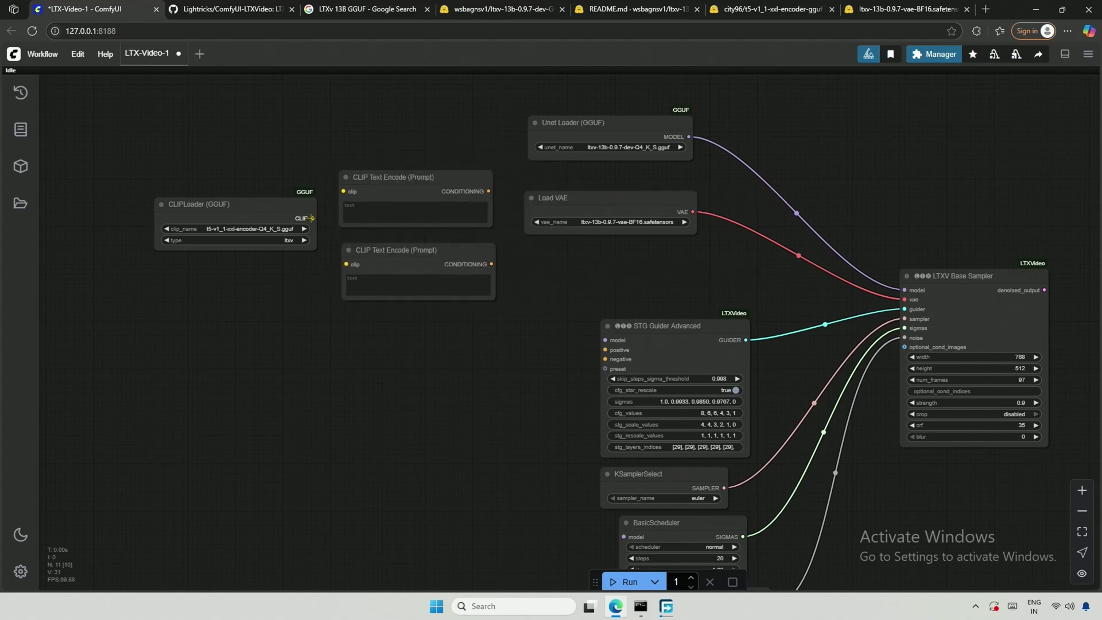
left_click_drag(312, 218, 346, 264)
- Connect the Unet Loader model to STG Guider Advanced and move the CLIP nodes down-left
left_click_drag(689, 136, 605, 340)
left_click_drag(499, 304, 150, 168)
left_click_drag(401, 251, 373, 411)
- Rearrange the loaders and add an LTXVConditioning node beside the text encoders
left_click_drag(574, 122, 421, 148)
left_click_drag(574, 197, 705, 157)
left_click_drag(515, 377, 562, 336)
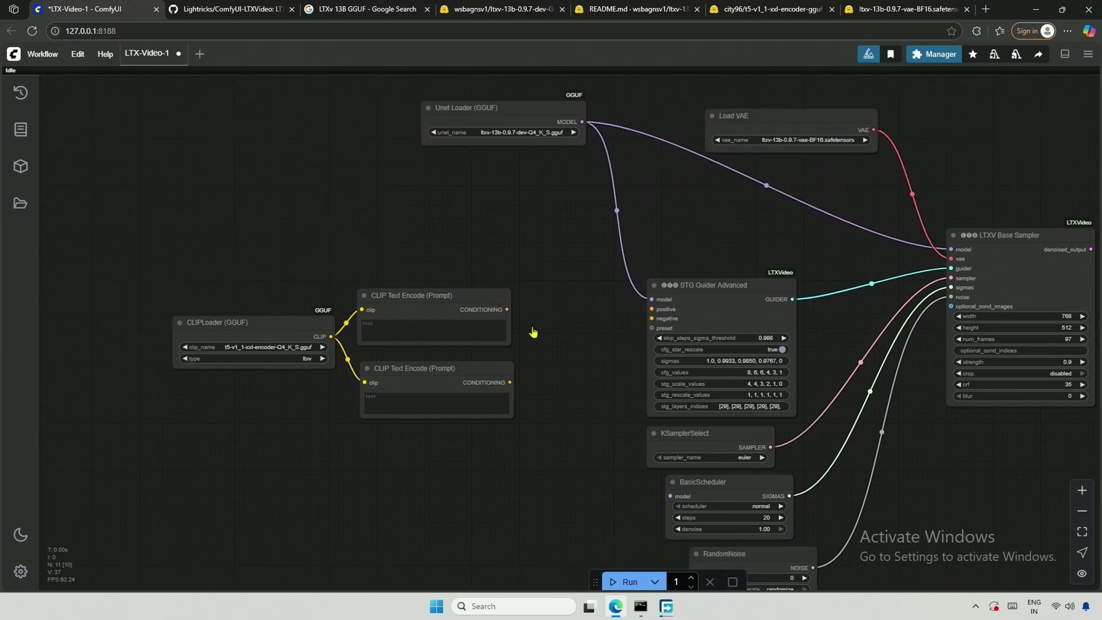
double_click(535, 332)
type("cond")
scroll(529, 331, "down", 5)
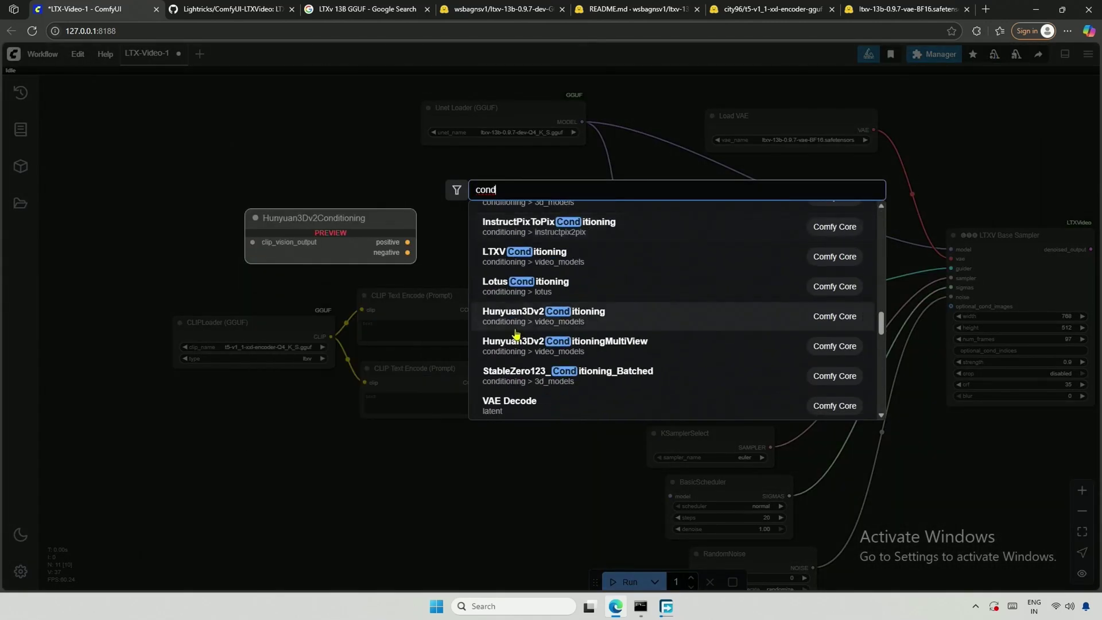
left_click(507, 263)
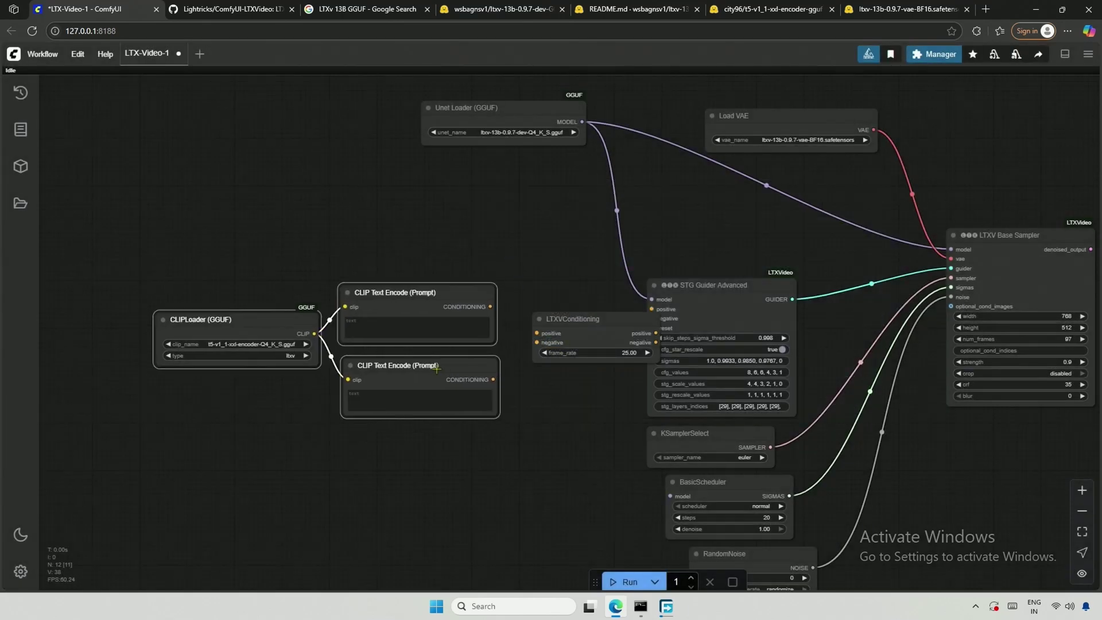
left_click_drag(584, 319, 551, 304)
- Wire the prompts into LTXVConditioning positive/negative and its outputs into the STG Guider
left_click_drag(441, 298, 495, 315)
left_click_drag(443, 370, 495, 325)
left_click_drag(614, 315, 651, 318)
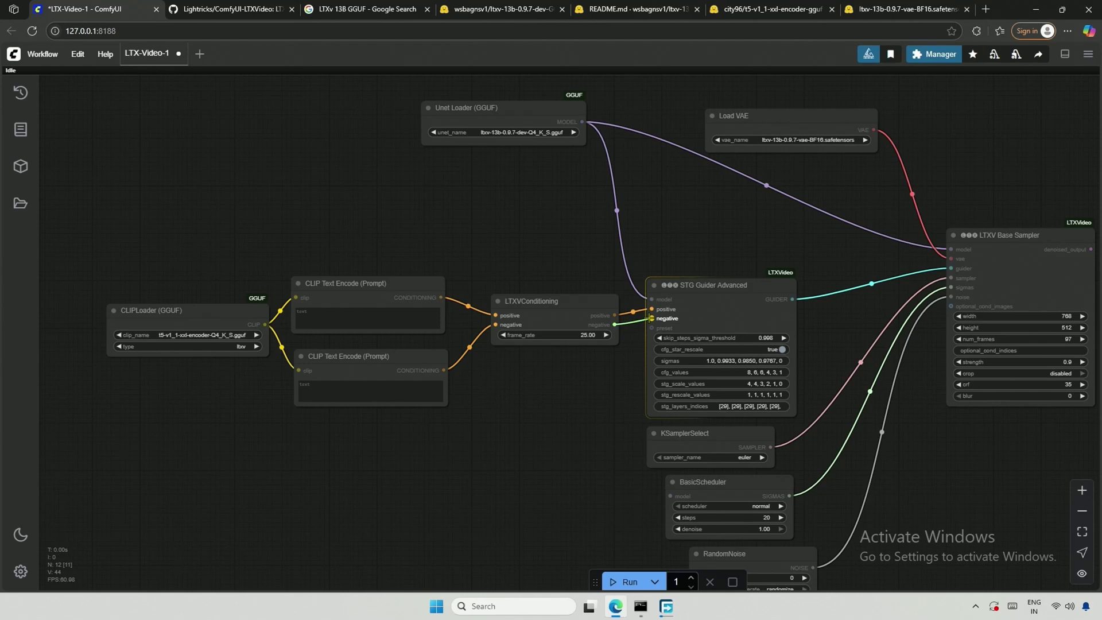
left_click_drag(563, 303, 564, 298)
left_click(554, 372)
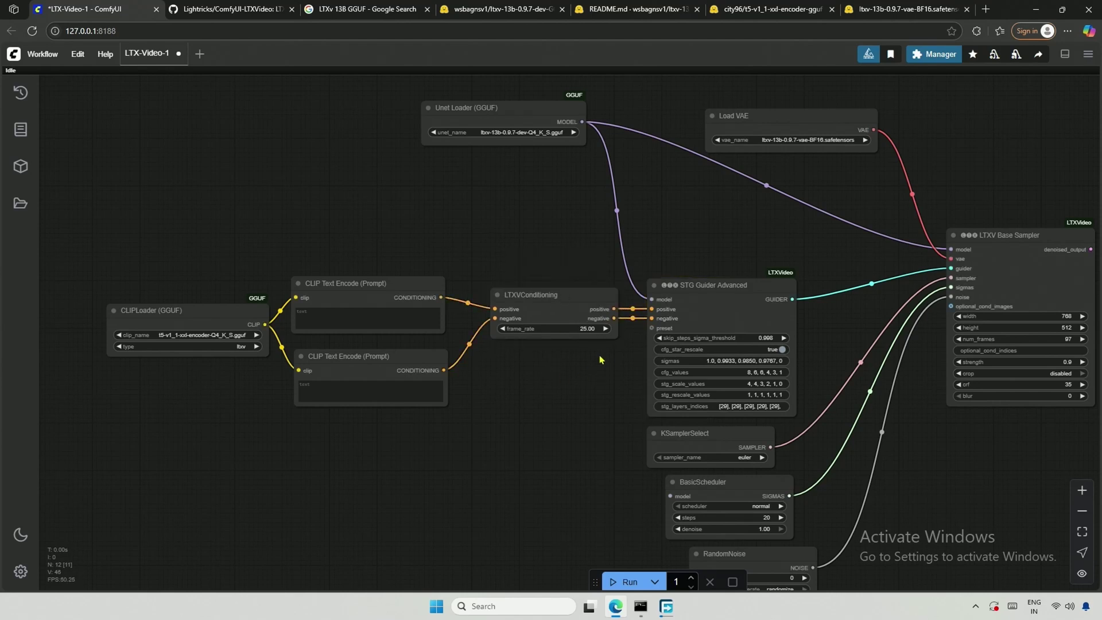
- Attach an STG Advanced Presets node set to 13b Balanced to the guider's preset input
left_click_drag(652, 328, 509, 361)
left_click(601, 431)
left_click(523, 435)
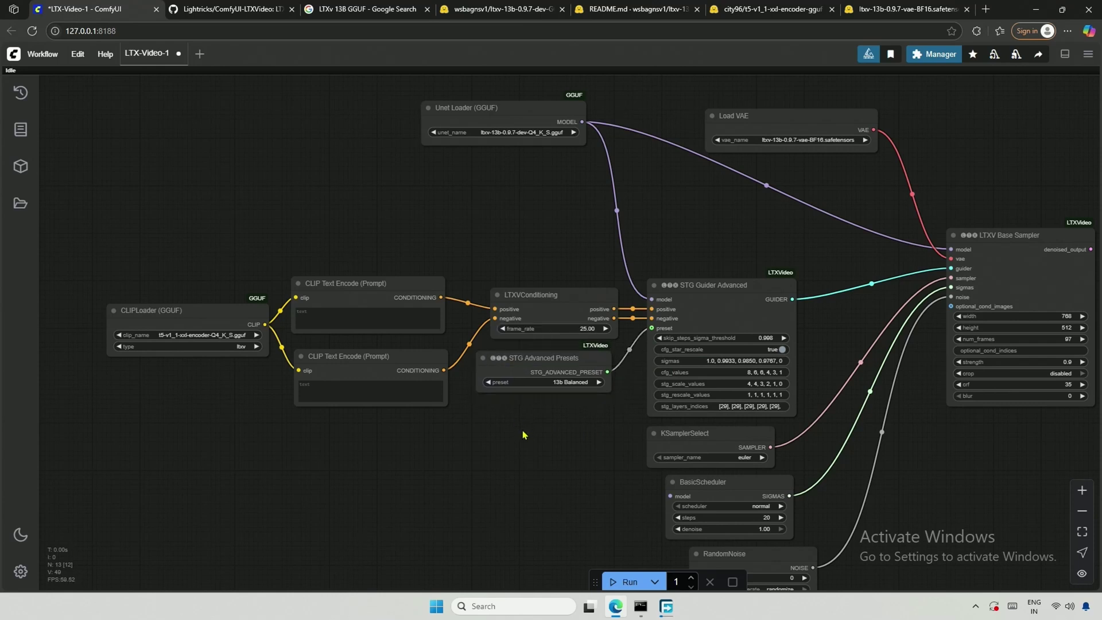
scroll(522, 435, "down", 1)
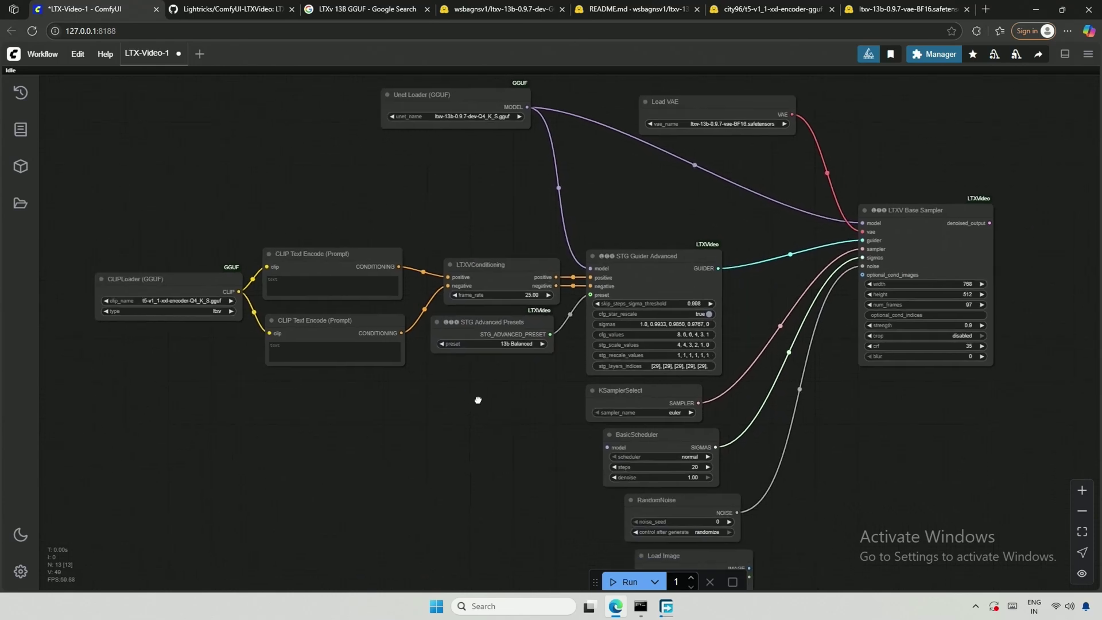
- Add a VAE Decode node on the sampler's denoised_output
left_click_drag(477, 120, 500, 215)
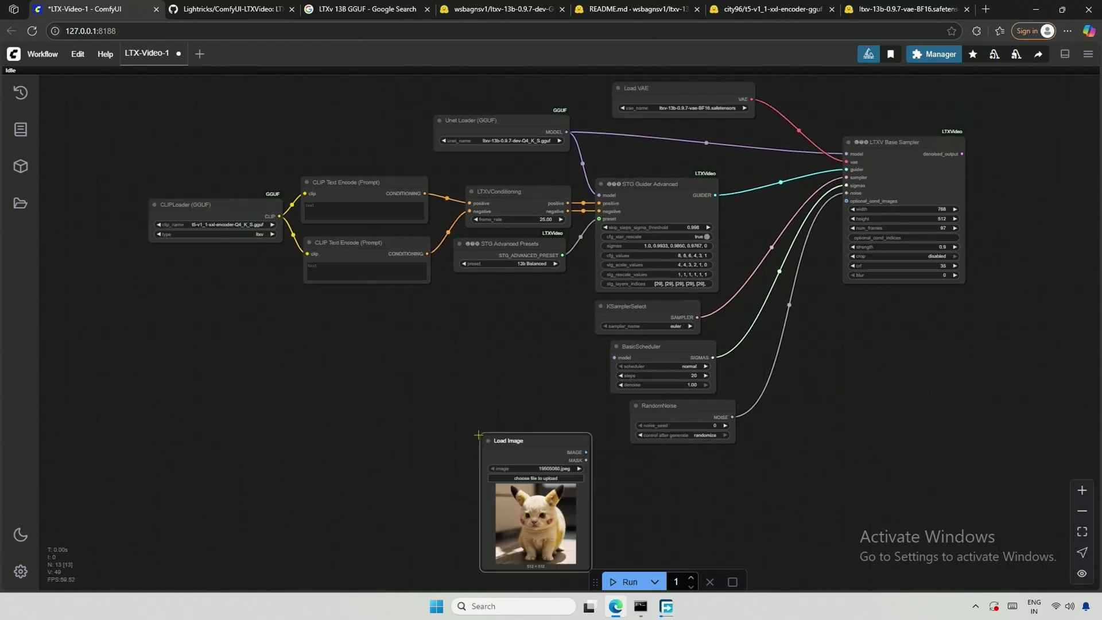
left_click_drag(479, 436, 408, 335)
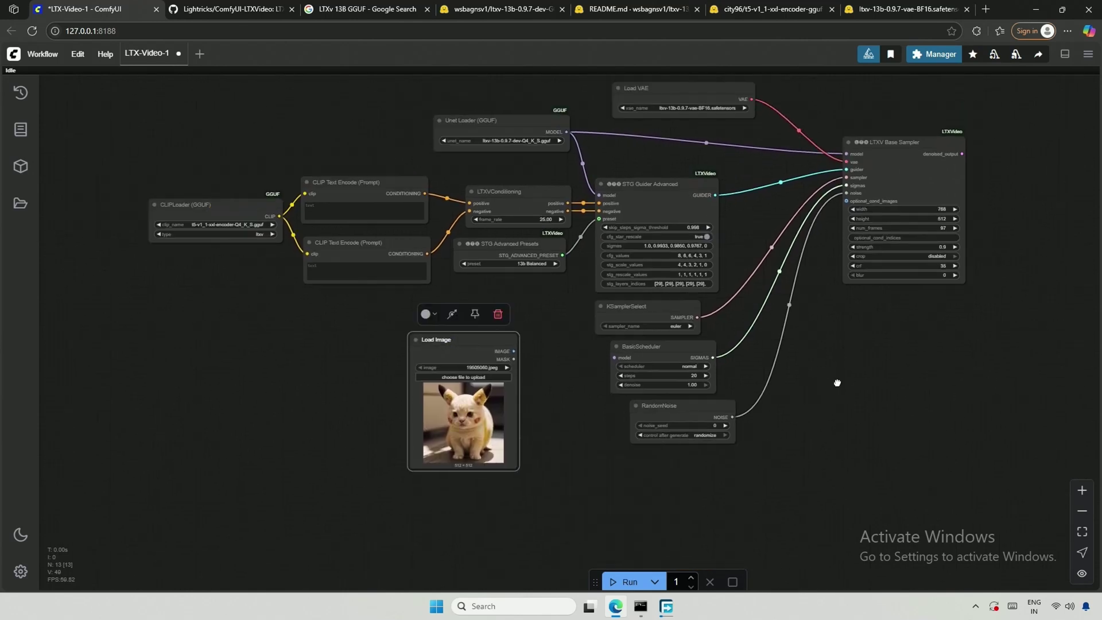
left_click_drag(836, 381, 645, 447)
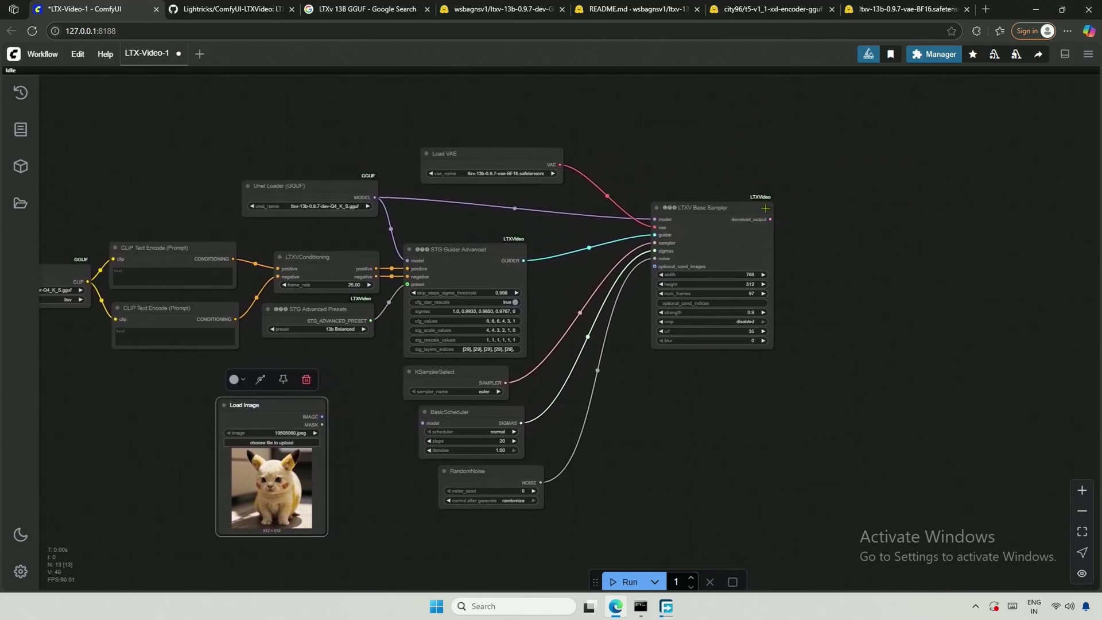
left_click_drag(769, 220, 811, 220)
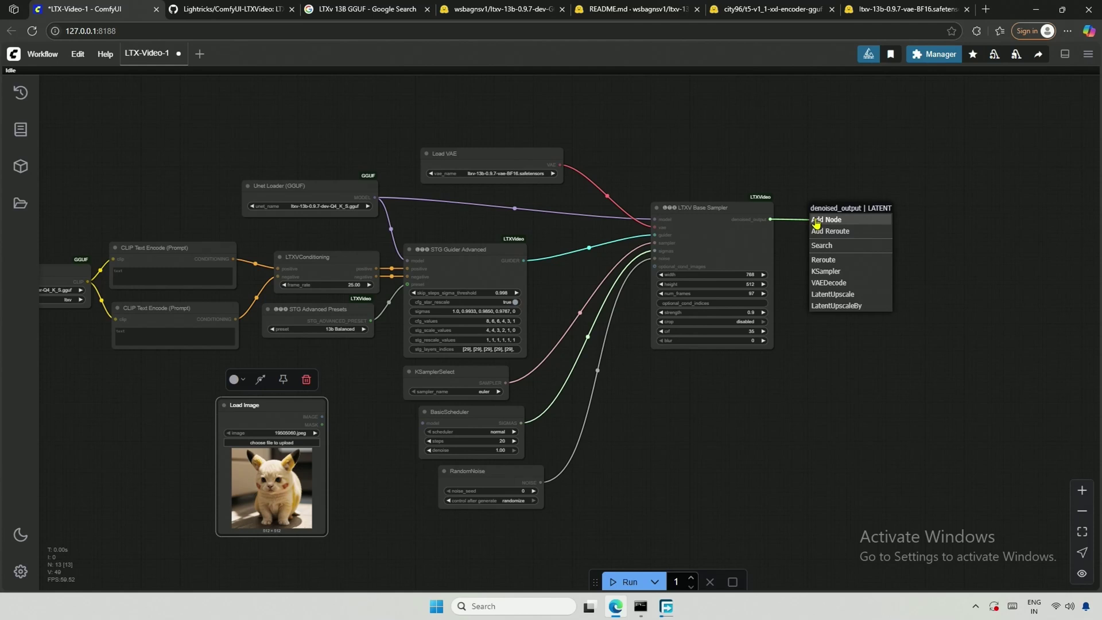
left_click(822, 284)
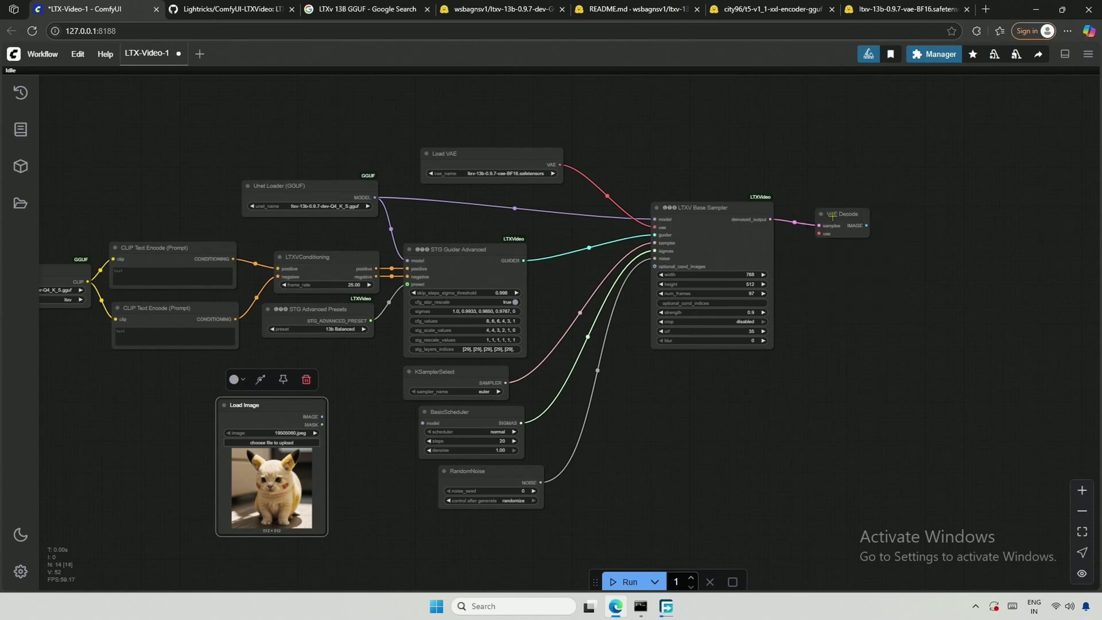
left_click(832, 216)
scroll(826, 219, "up", 3)
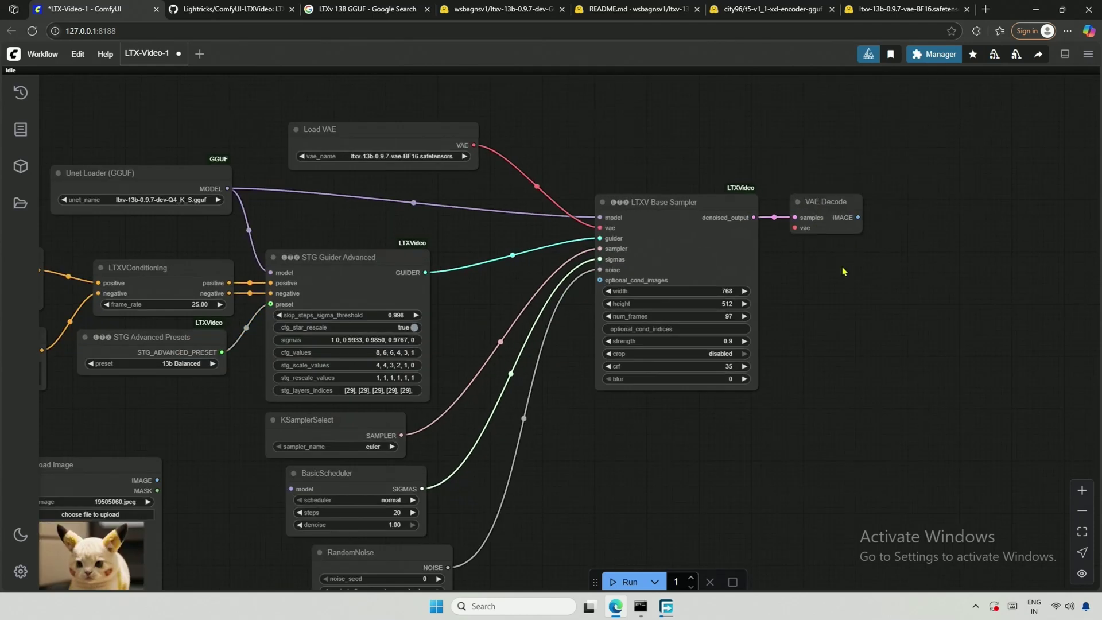
- Add Set VAE Decoder Noise fed by Load VAE and route its VAE into VAE Decode
double_click(796, 401)
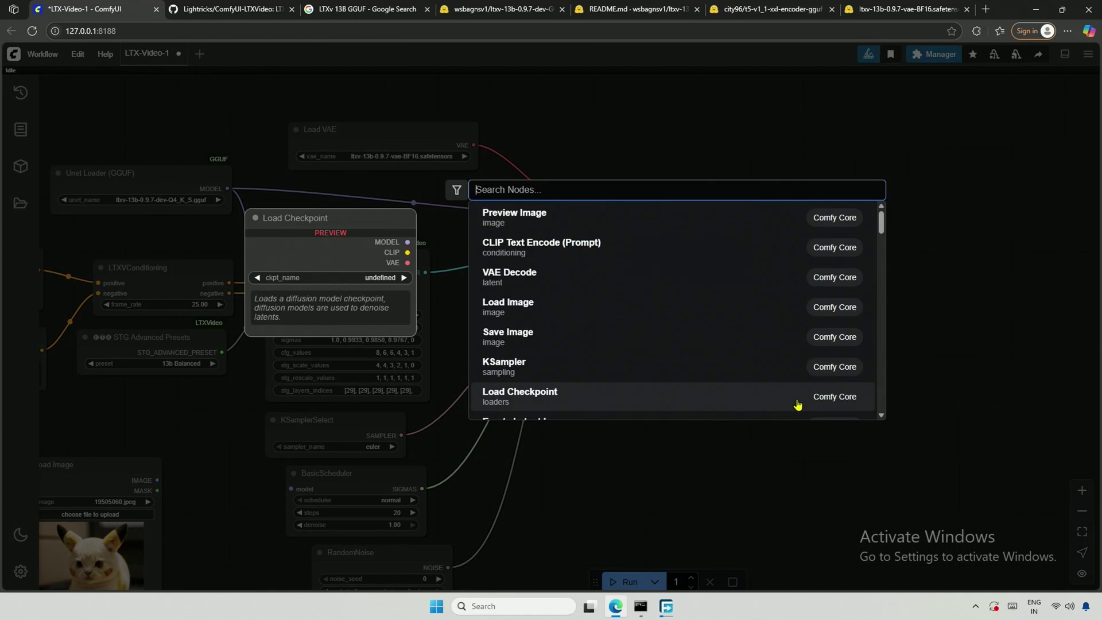
type("VAE Dec")
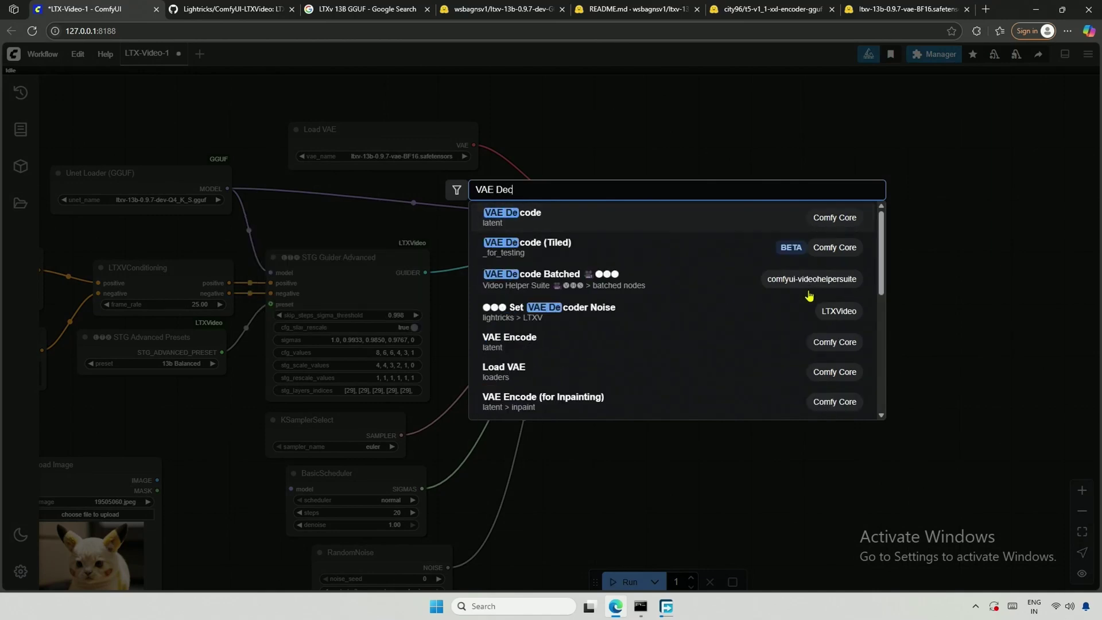
left_click(583, 315)
left_click_drag(832, 296, 631, 401)
left_click_drag(473, 145, 606, 422)
left_click_drag(747, 423, 800, 228)
left_click_drag(885, 233, 733, 225)
- Add a Video Combine node set to image/gif and send the decoded images into it
double_click(734, 225)
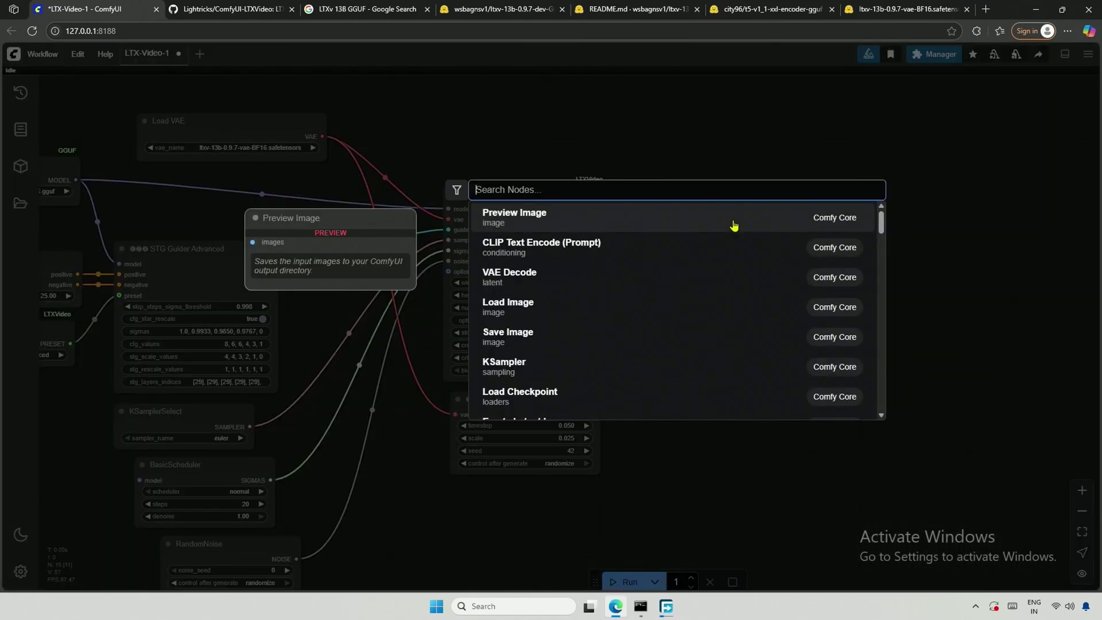
type("video")
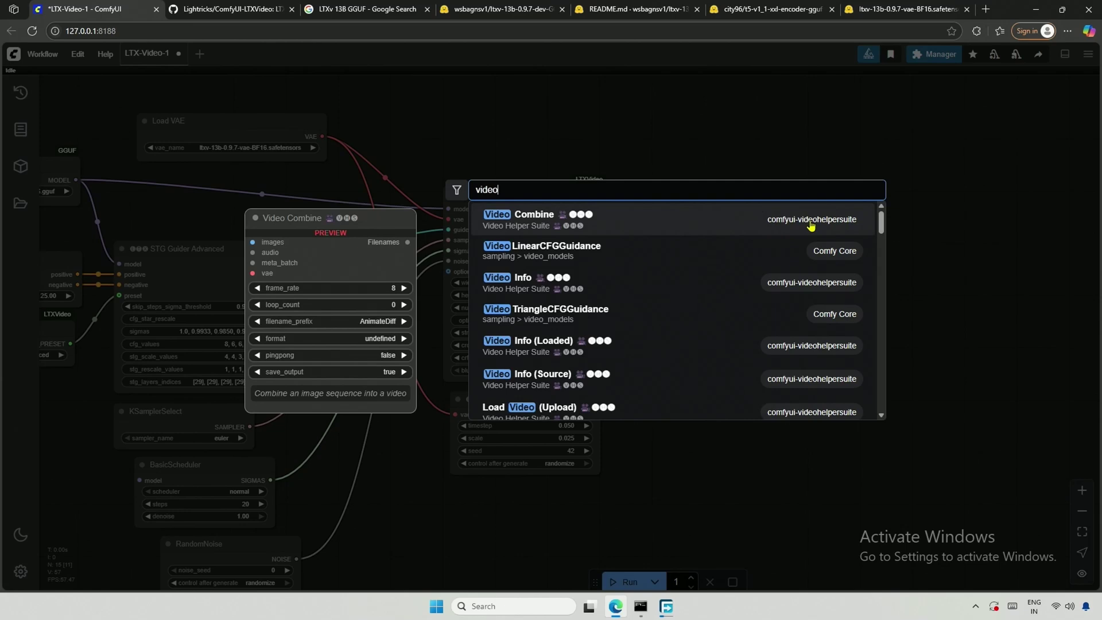
left_click(523, 223)
left_click_drag(848, 321, 892, 325)
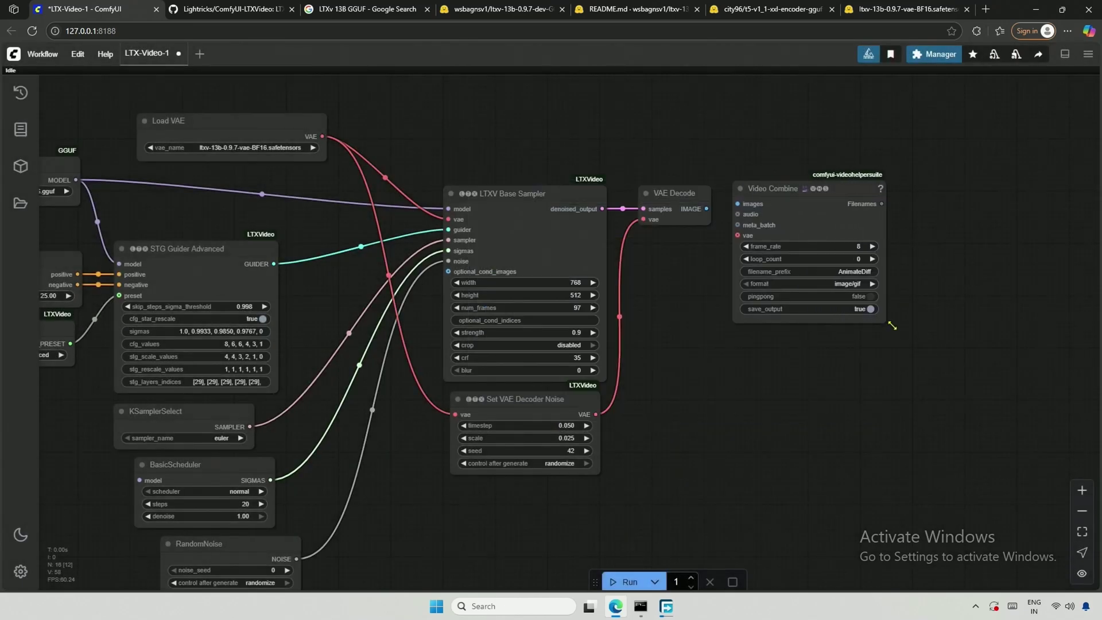
left_click_drag(706, 209, 737, 204)
scroll(694, 304, "down", 2)
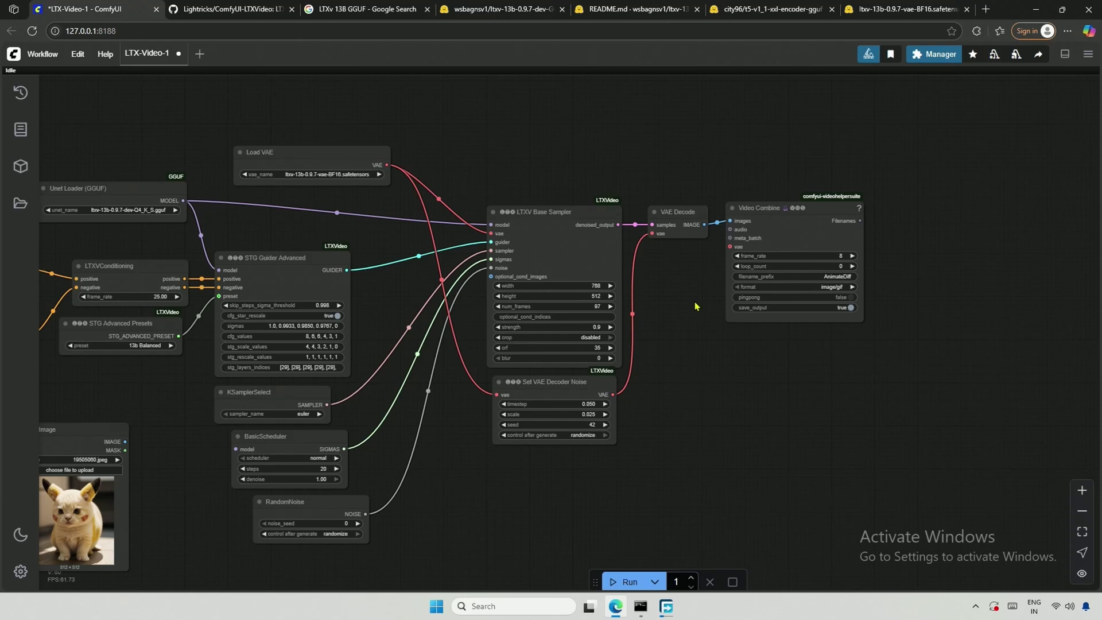
- Reposition the Video Combine node beneath VAE Decode
scroll(700, 340, "down", 2)
left_click_drag(700, 339, 855, 322)
left_click_drag(981, 190, 918, 236)
left_click_drag(648, 437, 759, 459)
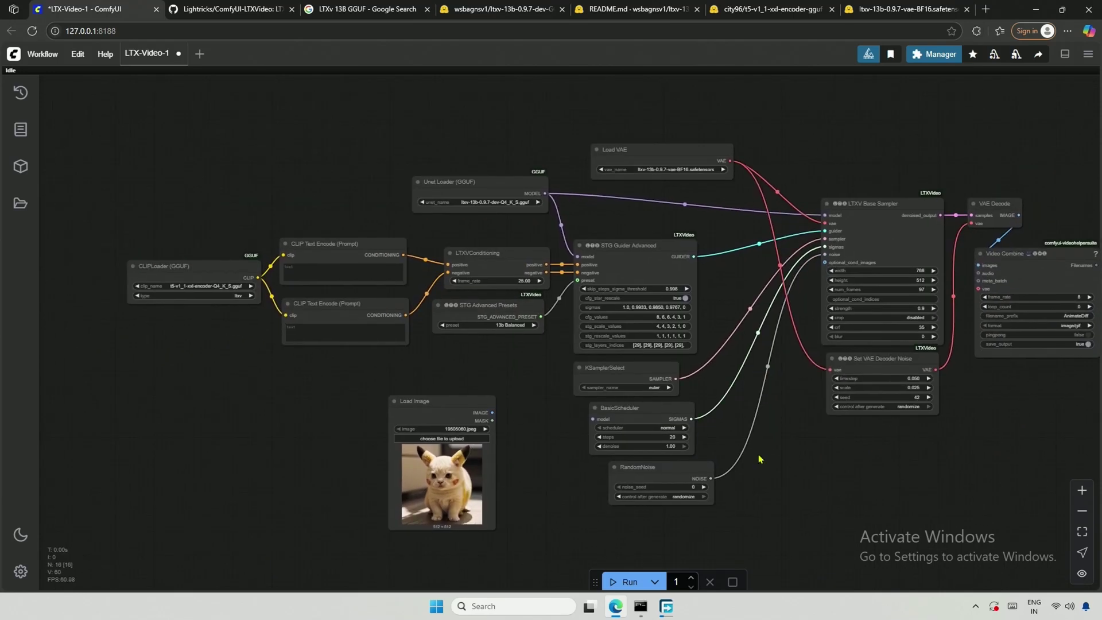
- Pan across the graph's left side, then back to the Video Combine settings
scroll(696, 441, "up", 1)
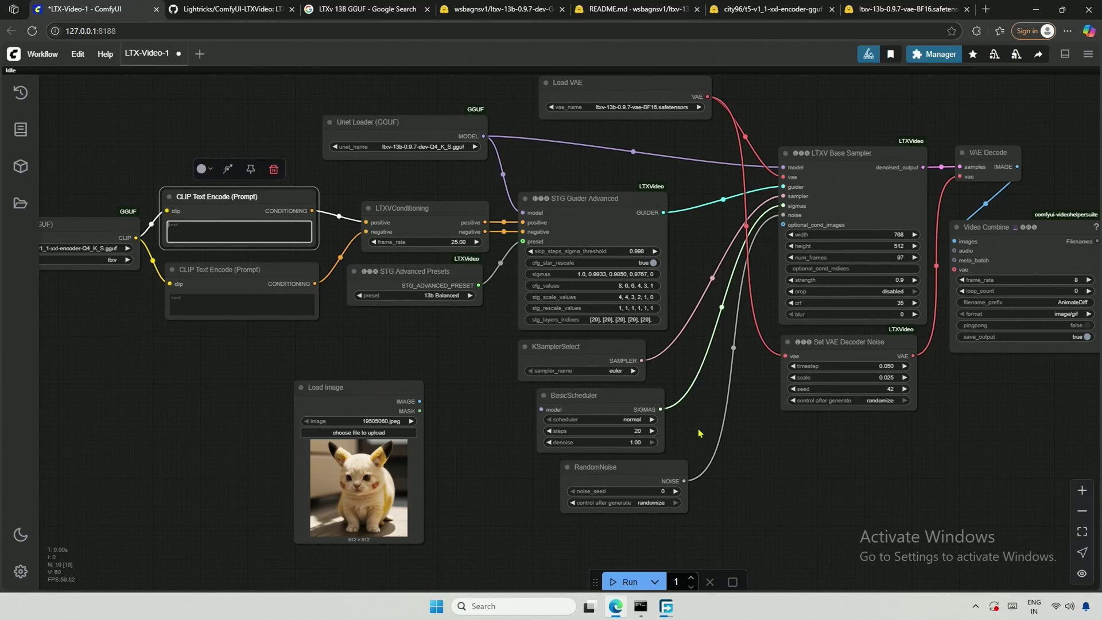
scroll(566, 436, "up", 1)
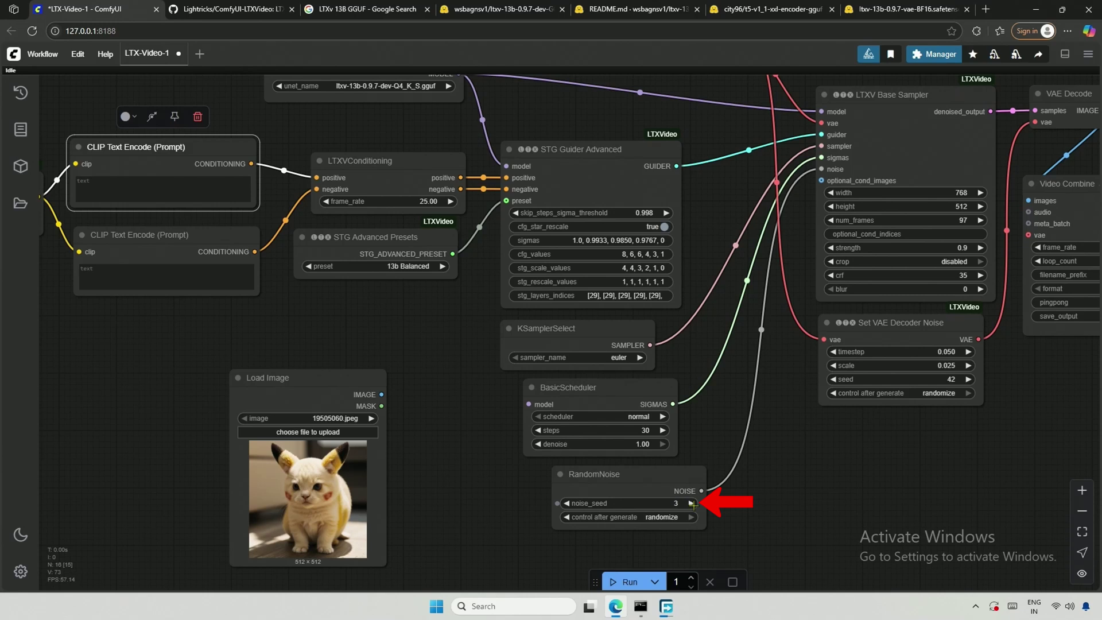
scroll(752, 499, "down", 2)
left_click_drag(752, 499, 659, 522)
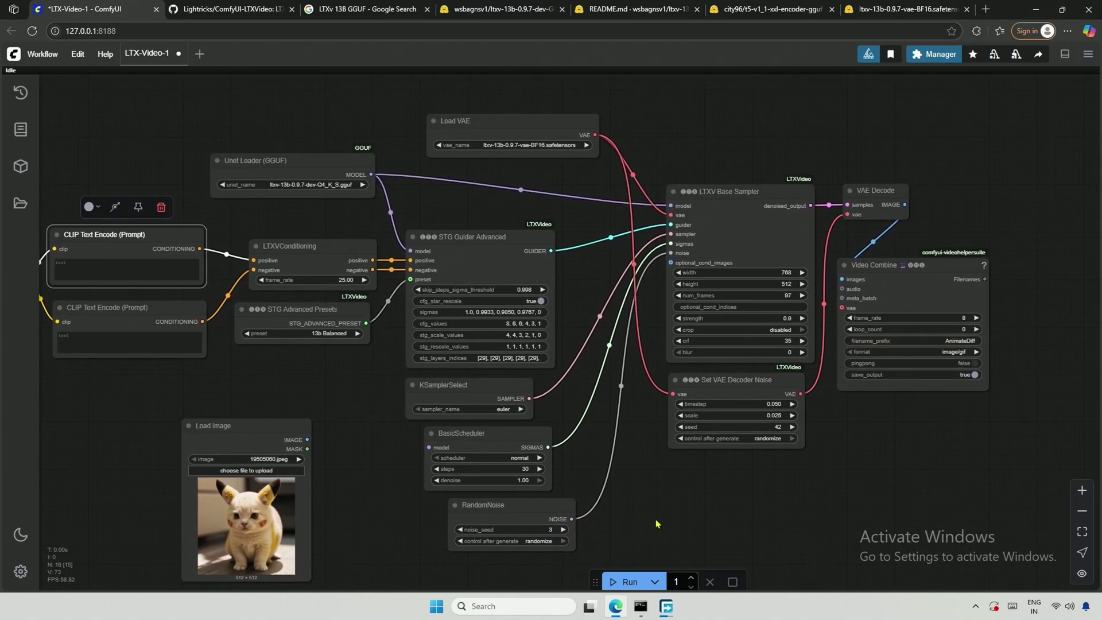
scroll(680, 483, "up", 3)
left_click_drag(680, 484, 591, 509)
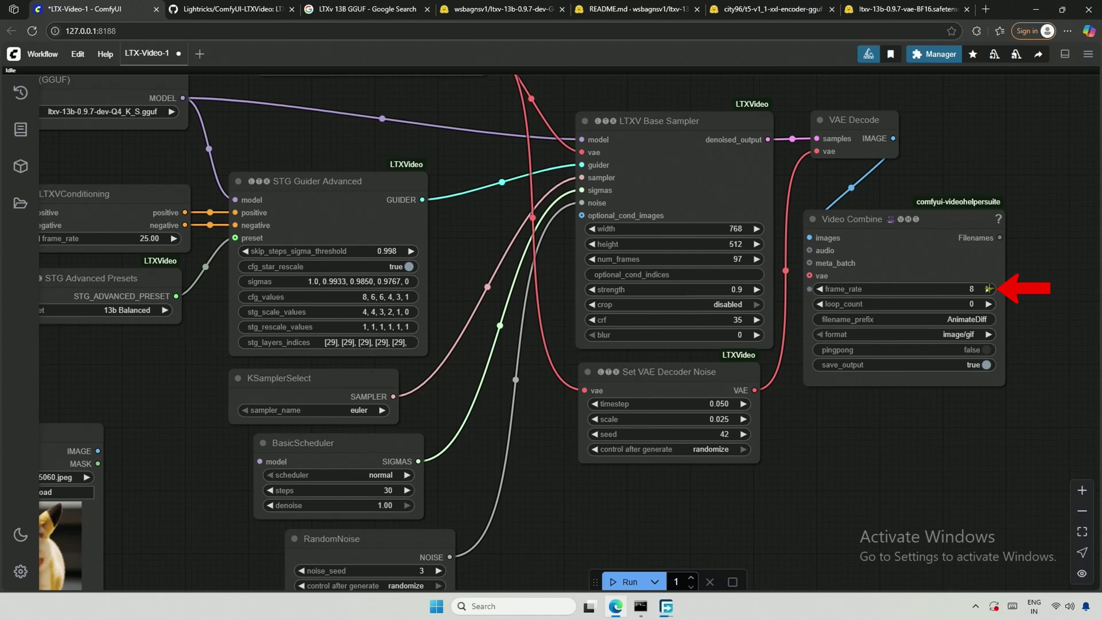
- Change Video Combine's frame_rate from 8 to 24
left_click(963, 289)
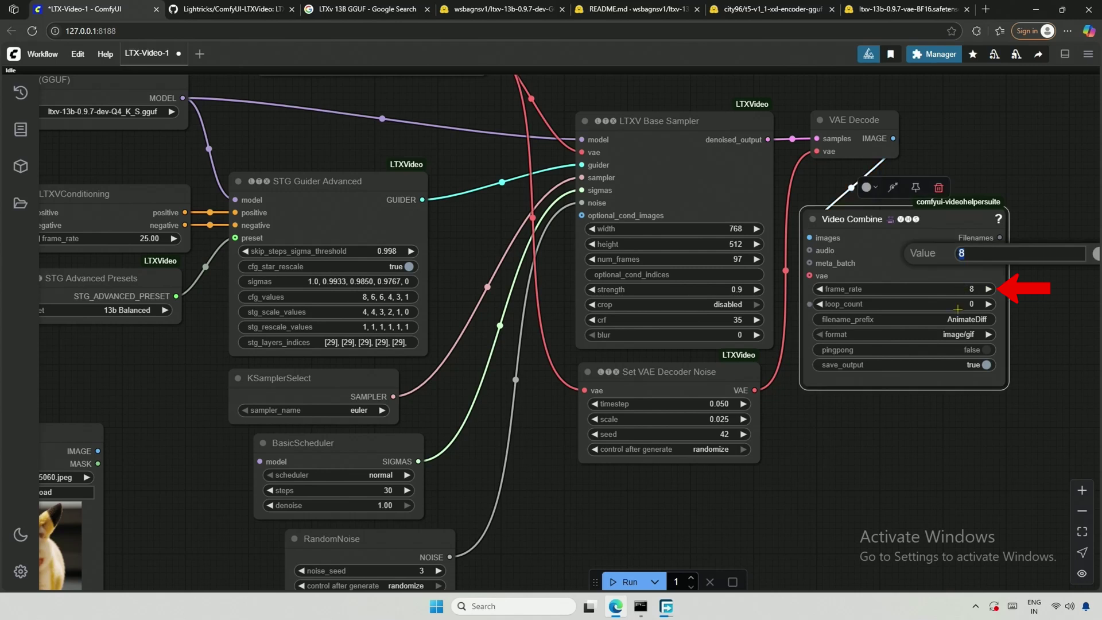
type("24")
key("Return")
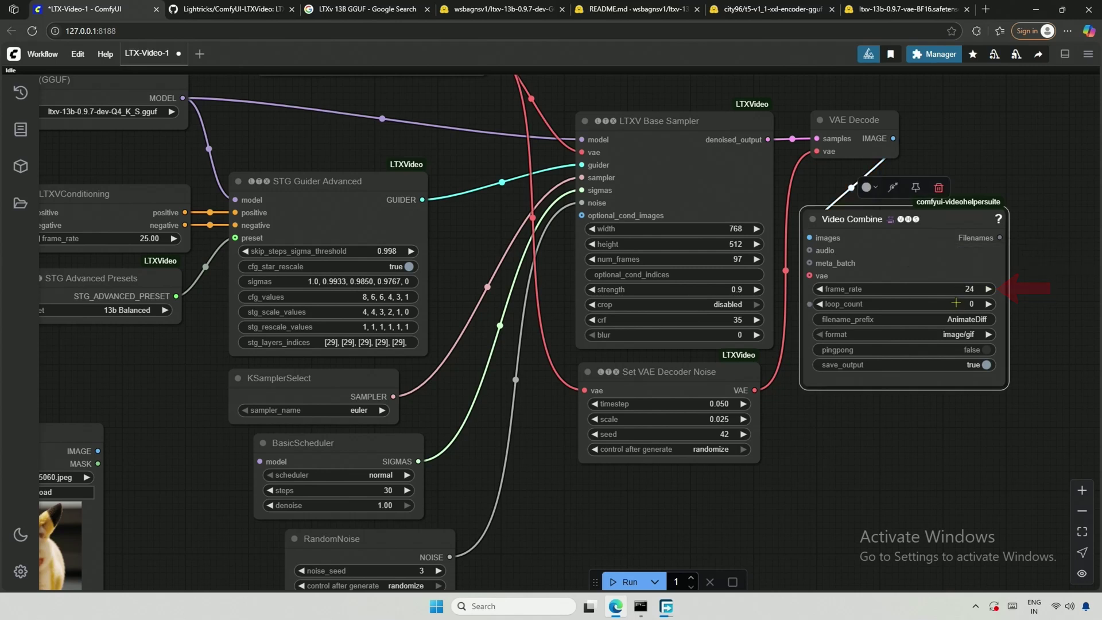
left_click(1034, 295)
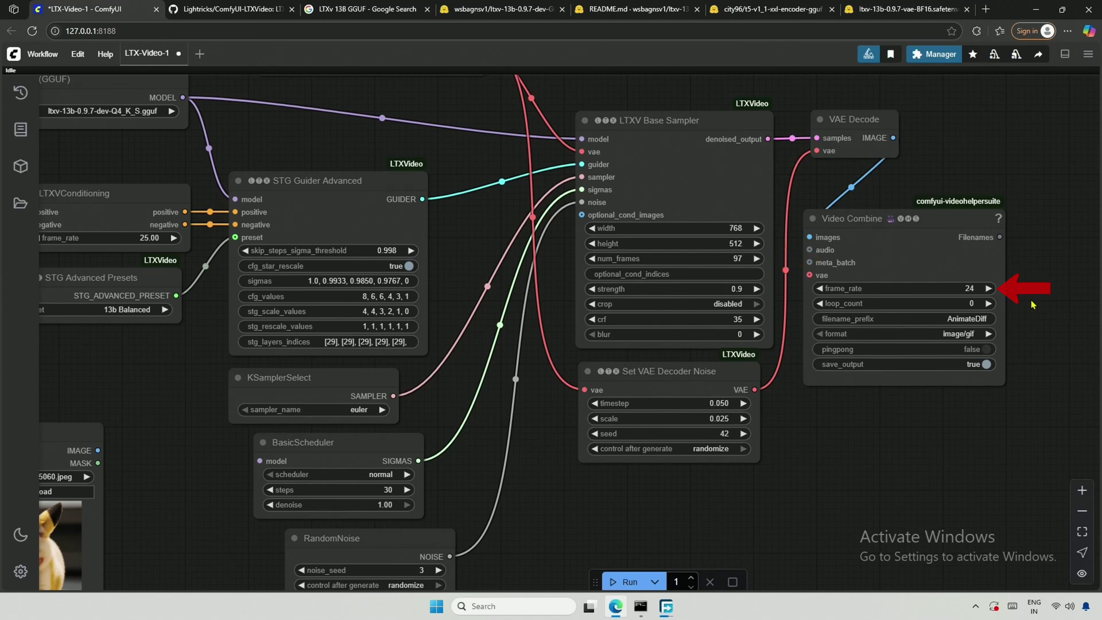
scroll(934, 432, "down", 3)
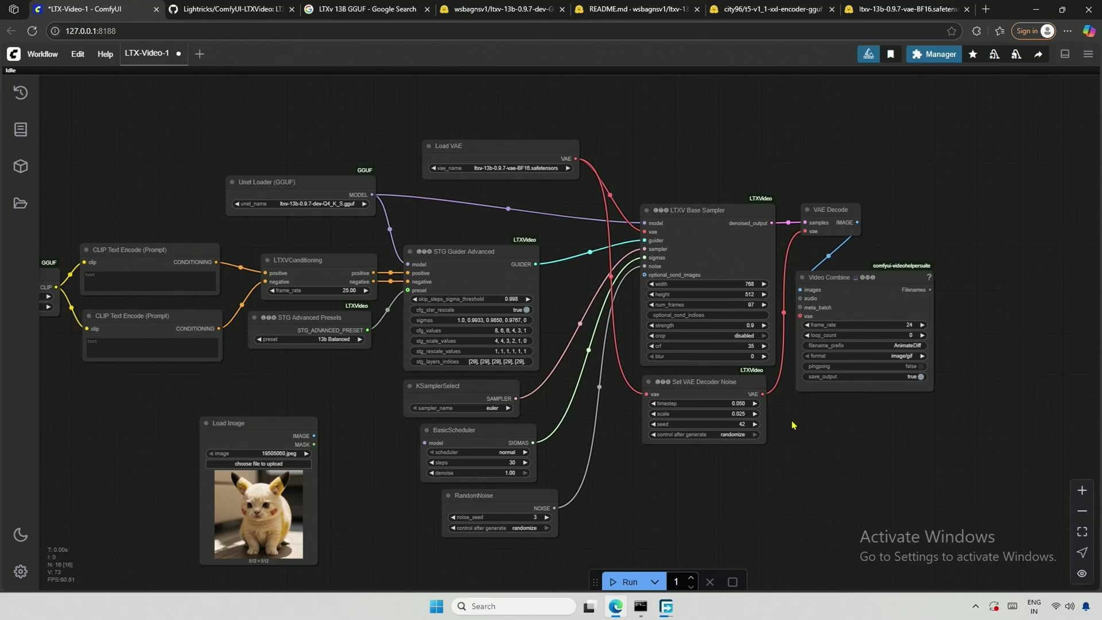
- After a failed run, wire the Unet Loader's MODEL output into BasicScheduler's model input
left_click_drag(660, 516, 740, 519)
left_click(627, 583)
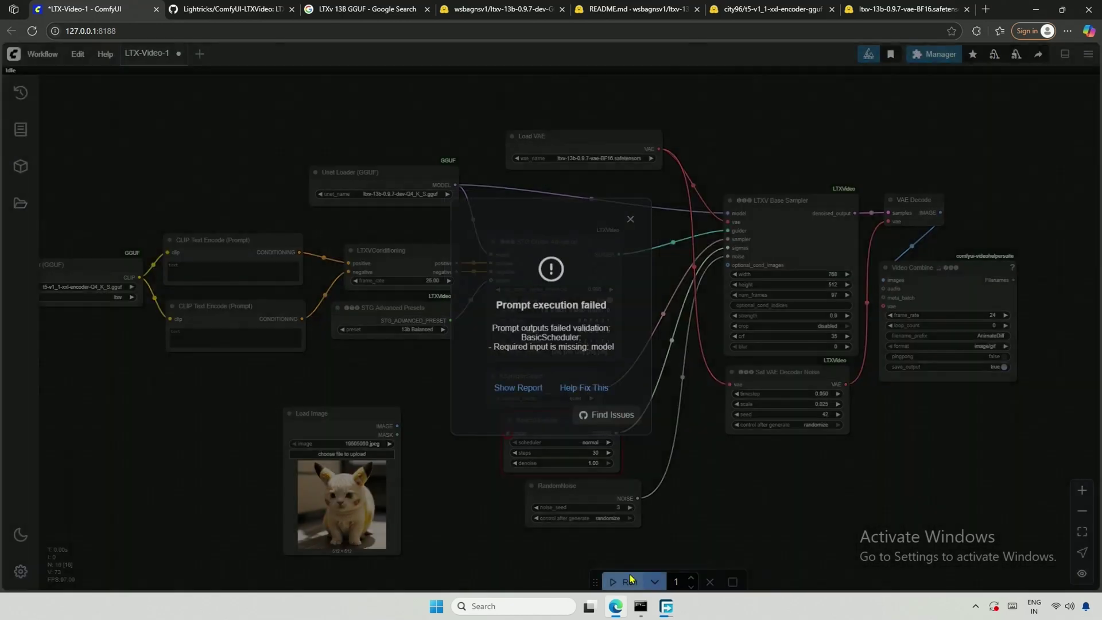
left_click(638, 209)
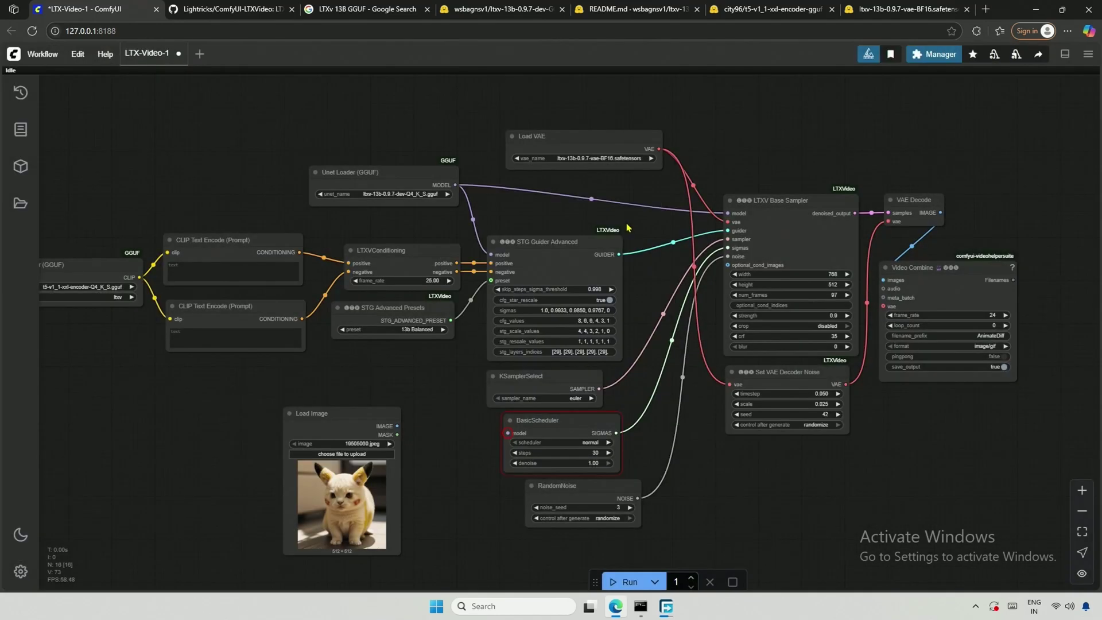
left_click_drag(453, 184, 508, 432)
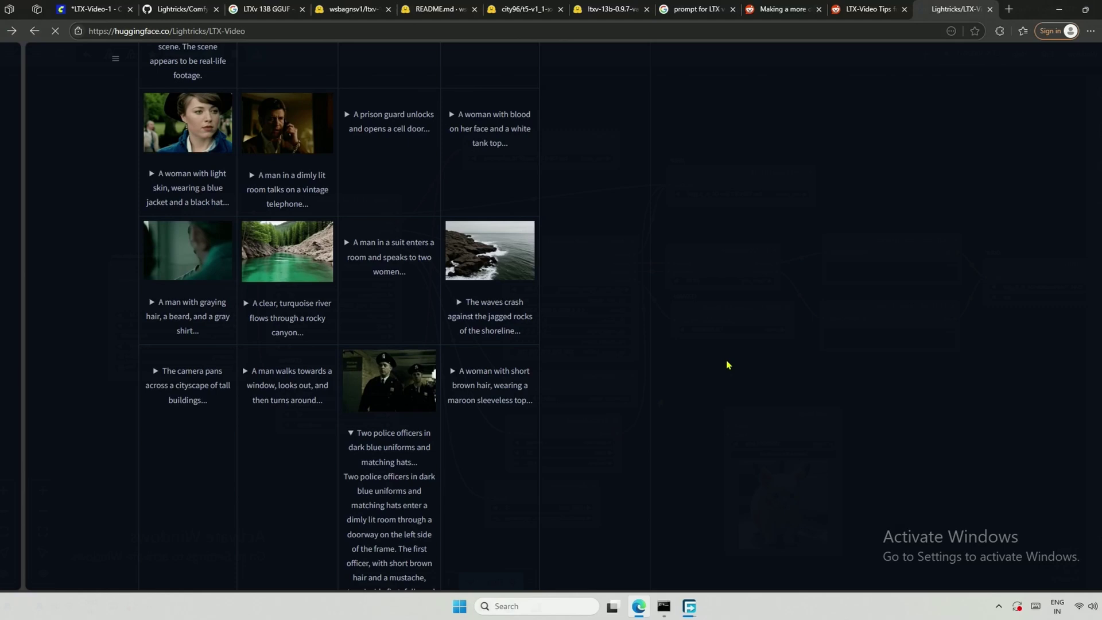
- Browse the Lightricks LTX-Video example prompts, then return to ComfyUI's positive prompt box
scroll(693, 367, "up", 3)
scroll(693, 367, "up", 5)
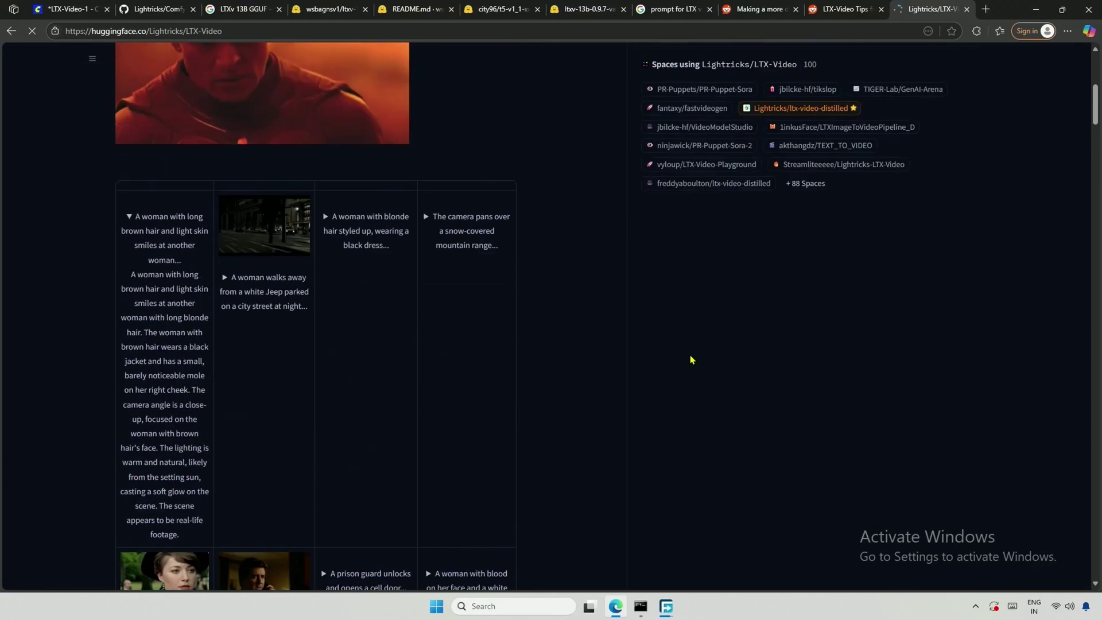
scroll(690, 359, "down", 7)
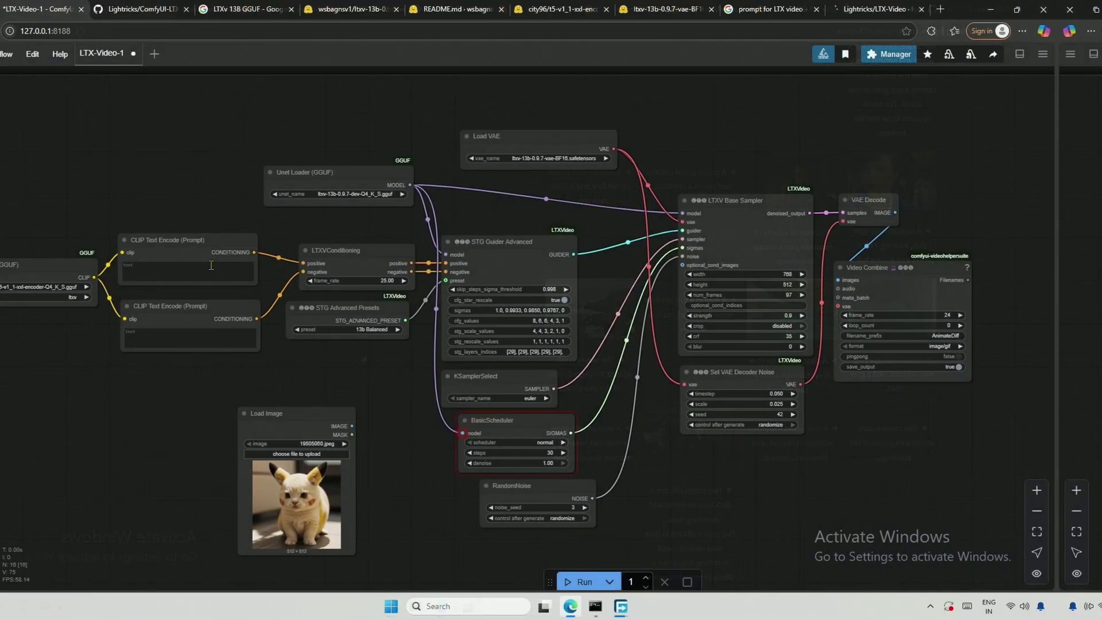
left_click(241, 273)
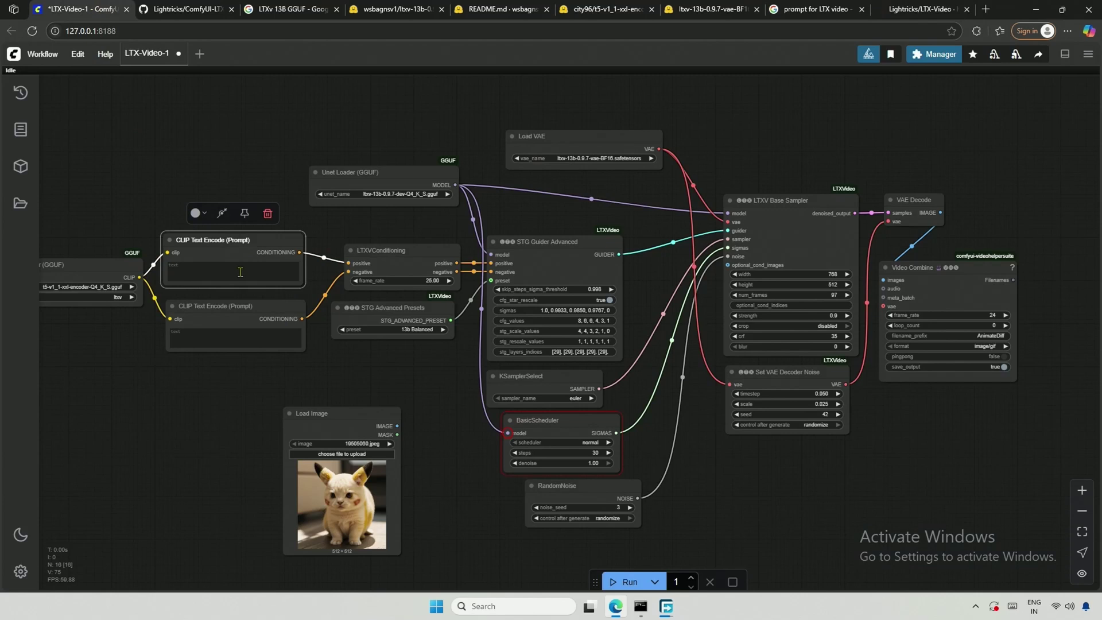
- Paste the turquoise-river-through-a-rocky-canyon prompt into the first CLIP Text Encode box
right_click(242, 274)
left_click(274, 382)
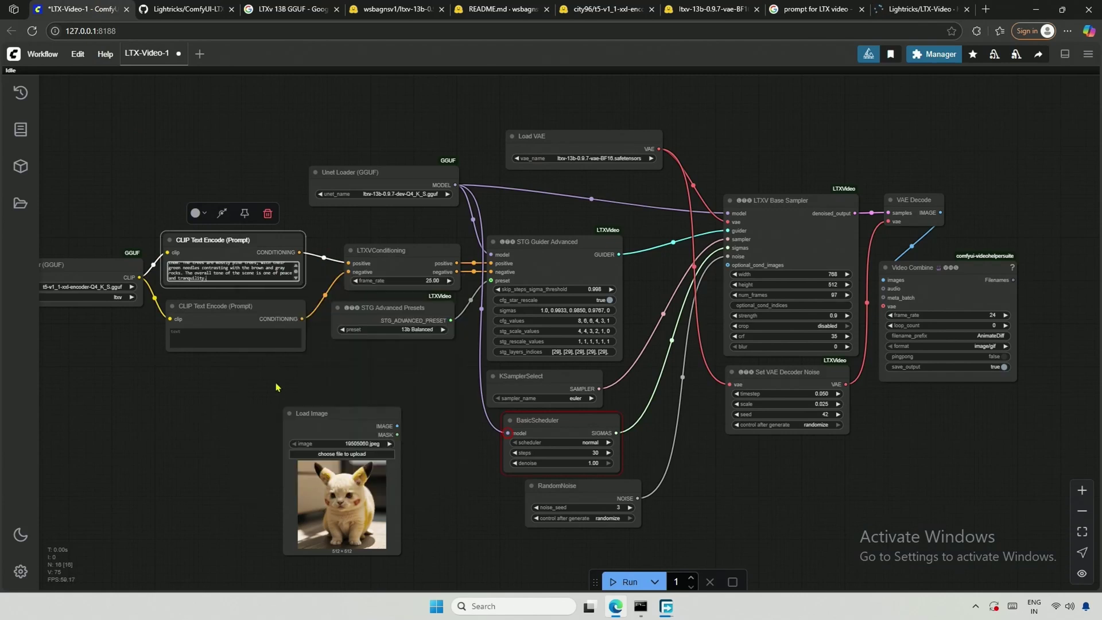
scroll(199, 340, "up", 2)
- Paste the negative prompt ending at 'motion smear, motion artifacts' and review both prompts
left_click(199, 339)
scroll(199, 340, "up", 3)
type("low quality, worst quality, deformed, distorted, disfigured, motion smear, motion artifacts, fused fingers, bad anatomy, weird hand, ugly")
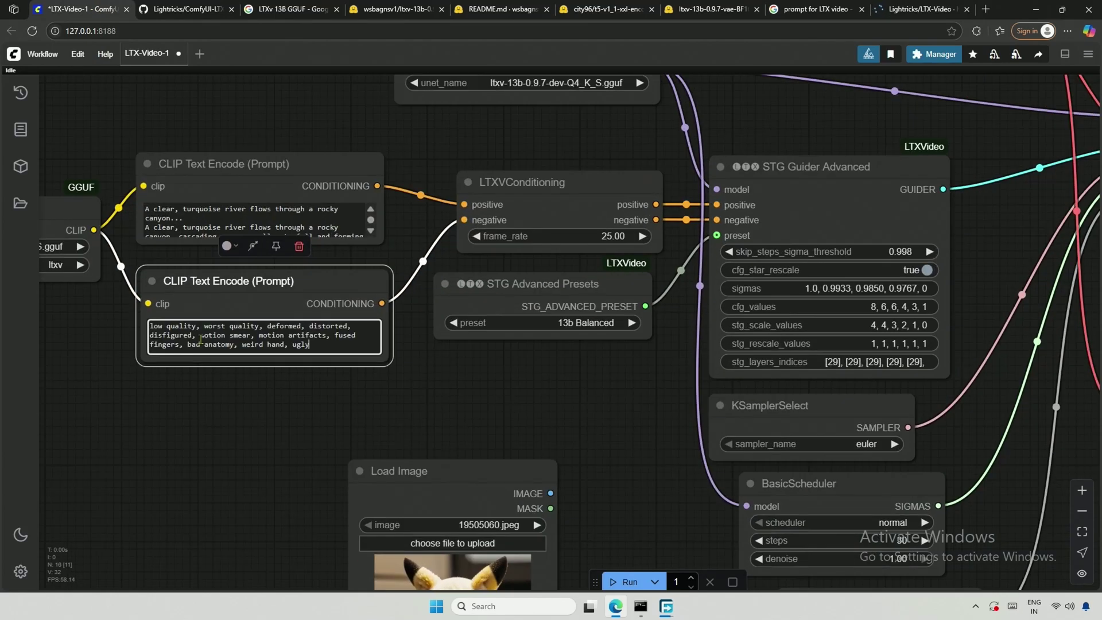
left_click_drag(313, 163, 316, 127)
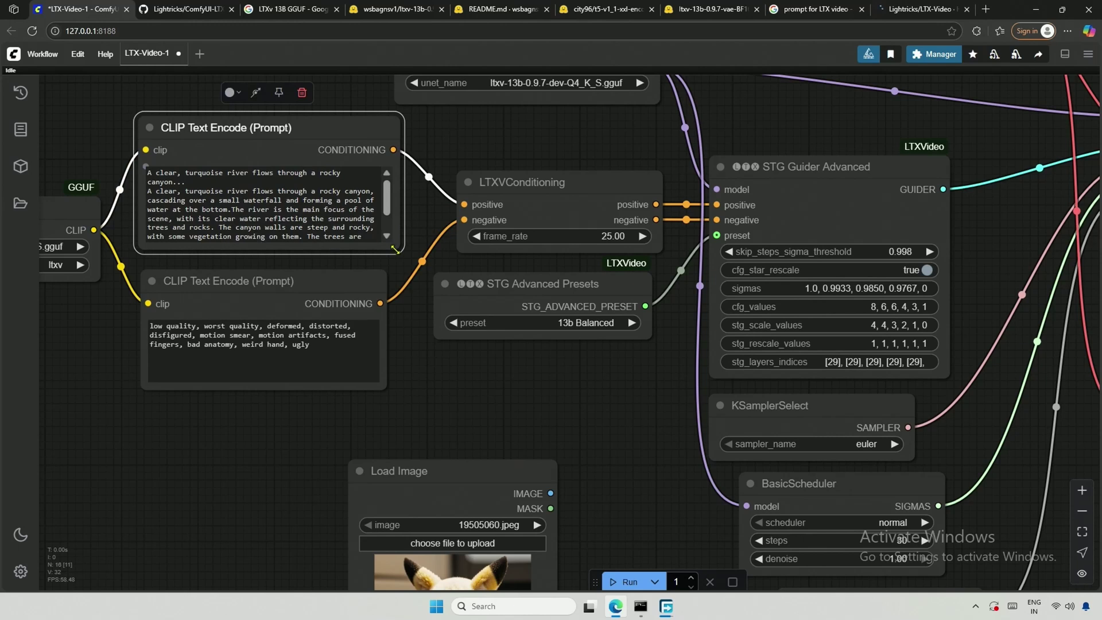
left_click(147, 171)
scroll(151, 168, "down", 1)
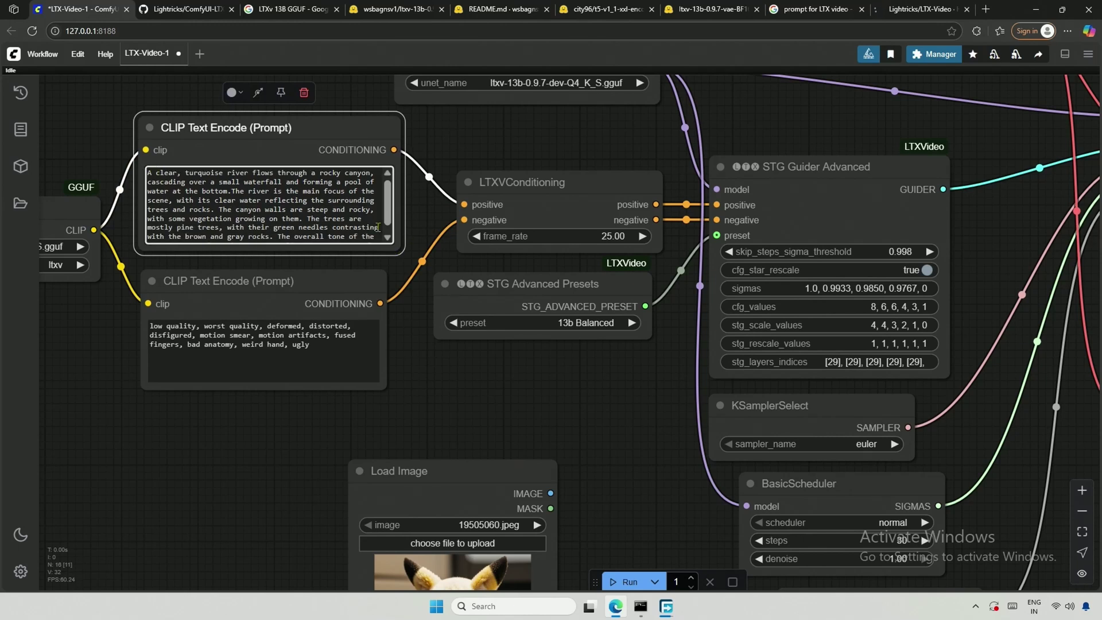
scroll(373, 227, "down", 1)
left_click(340, 352)
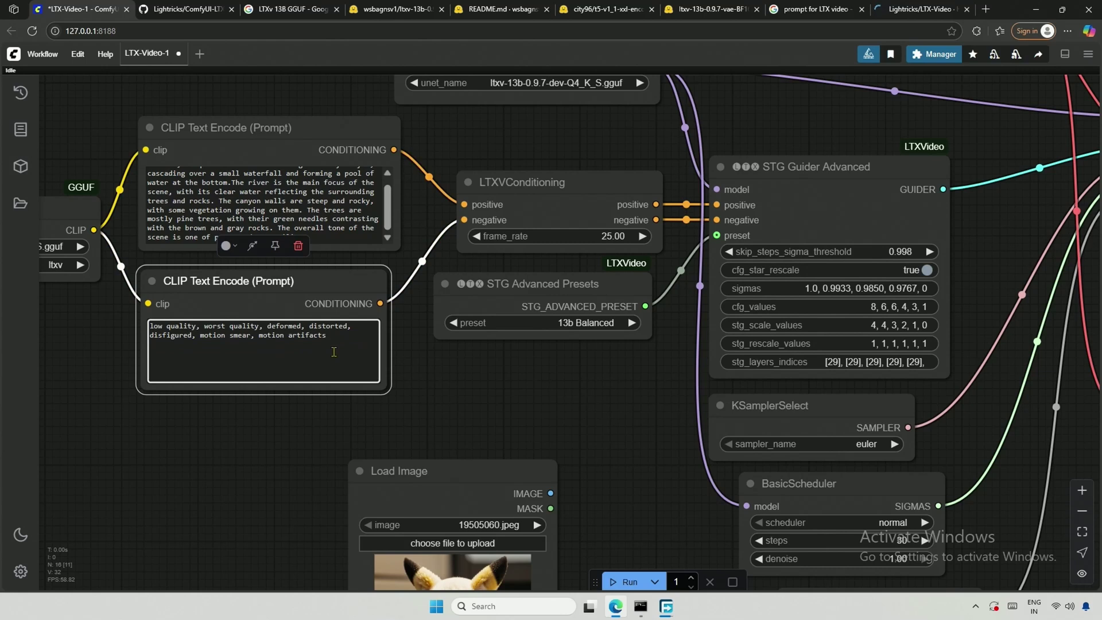
scroll(334, 352, "down", 3)
left_click_drag(490, 392, 458, 411)
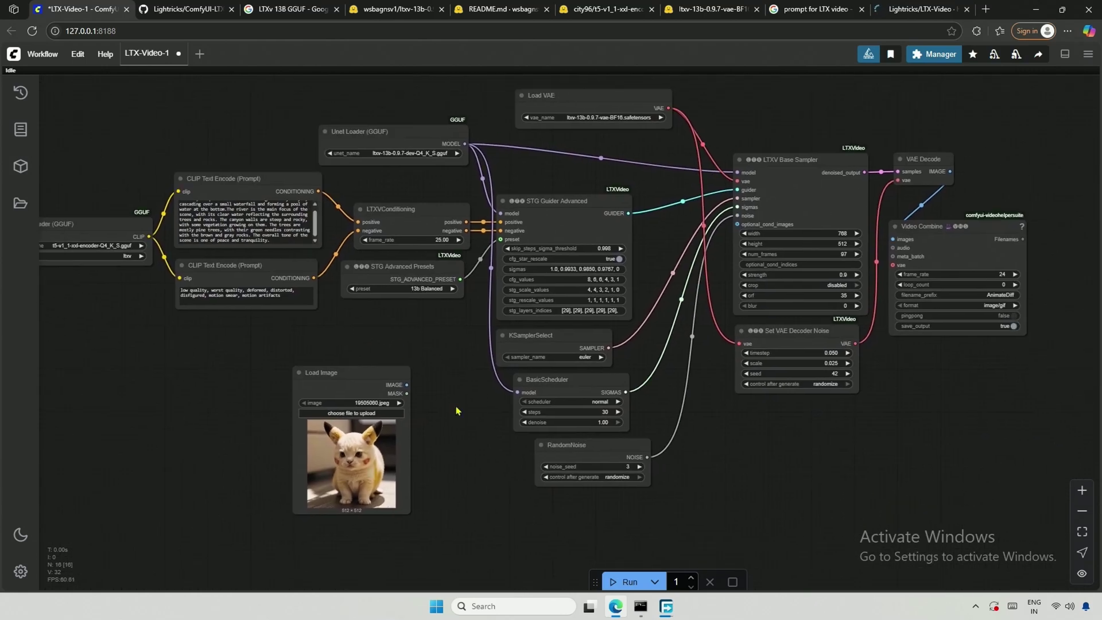
- Monitor GPU usage and the console while the river clip renders, then enlarge the Video Combine preview
key("ctrl+shift+Escape")
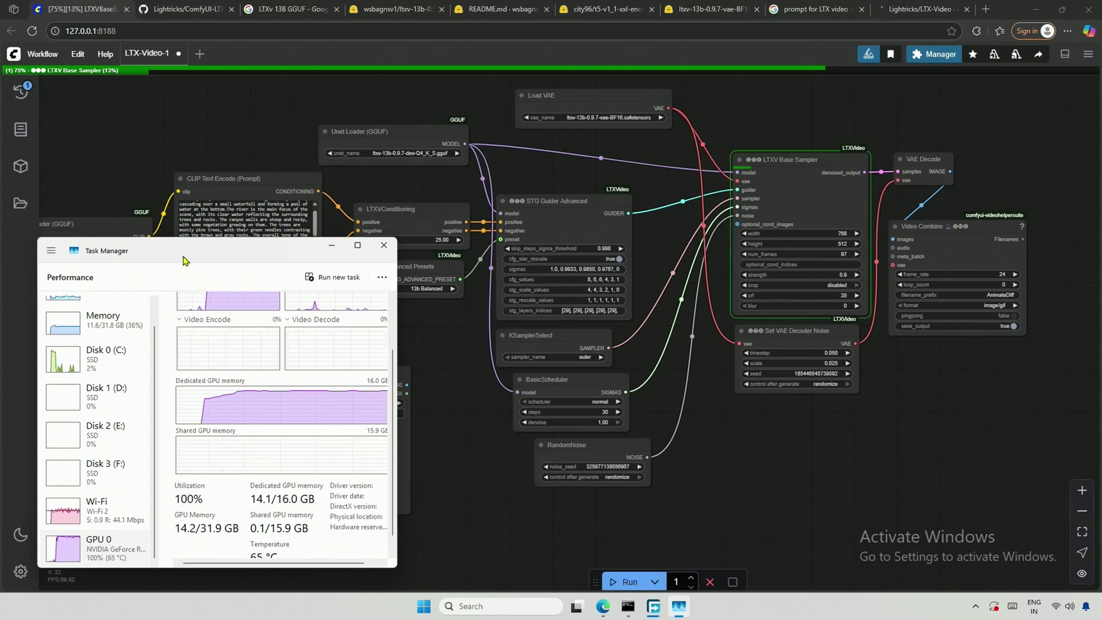
key("alt+Tab")
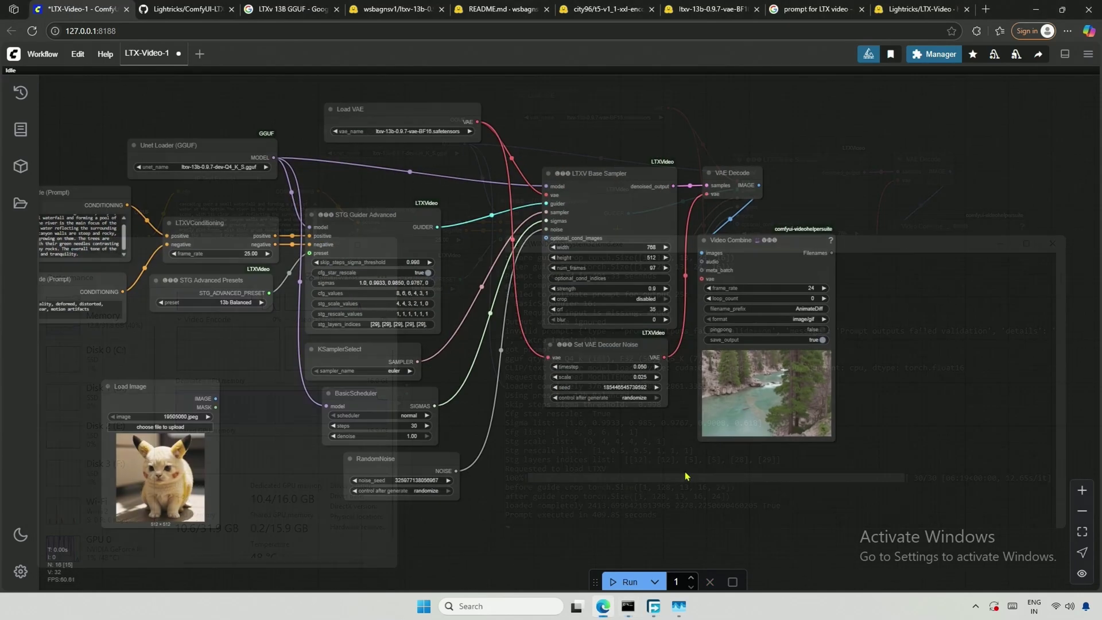
scroll(770, 429, "up", 5)
left_click_drag(770, 429, 934, 467)
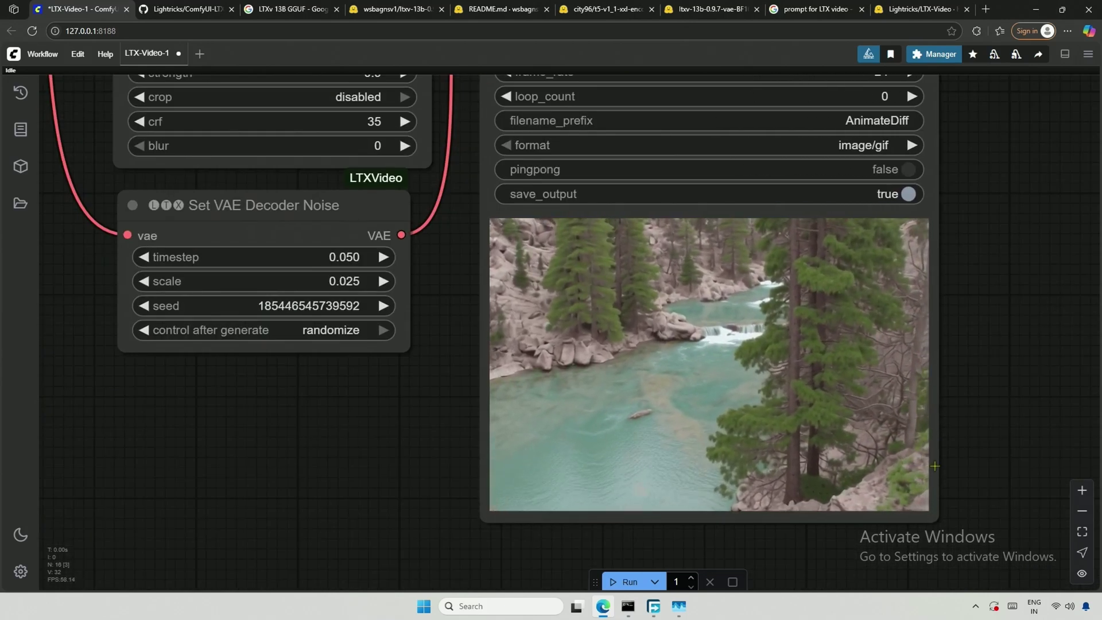
- Set Video Combine's format to video/h265-mp4 and its filename_prefix to LTX-Video
scroll(497, 369, "down", 3)
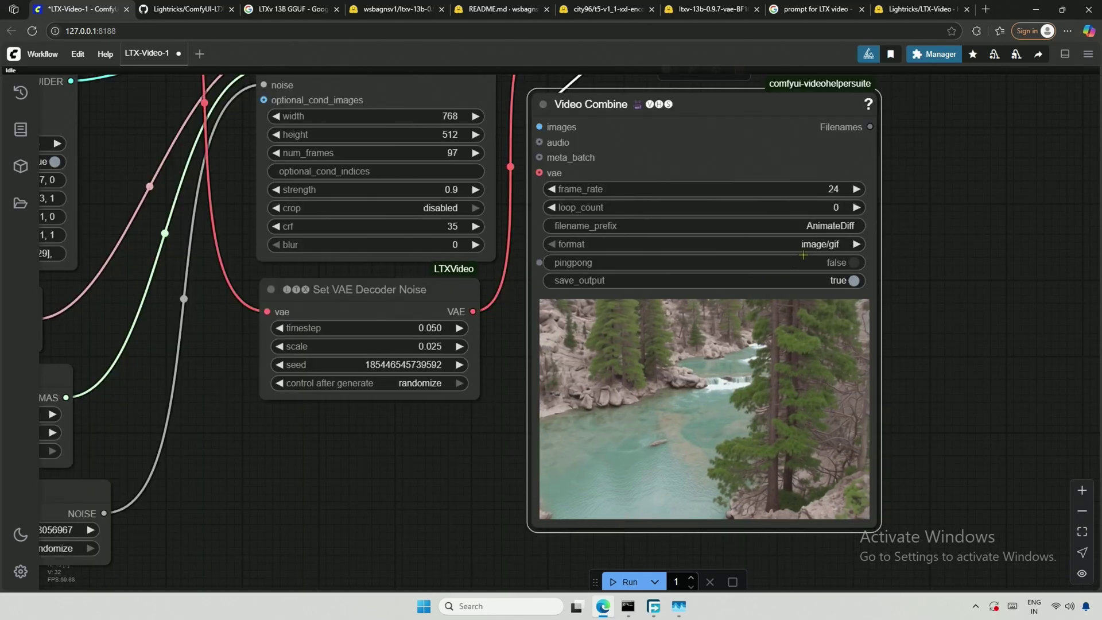
left_click(816, 242)
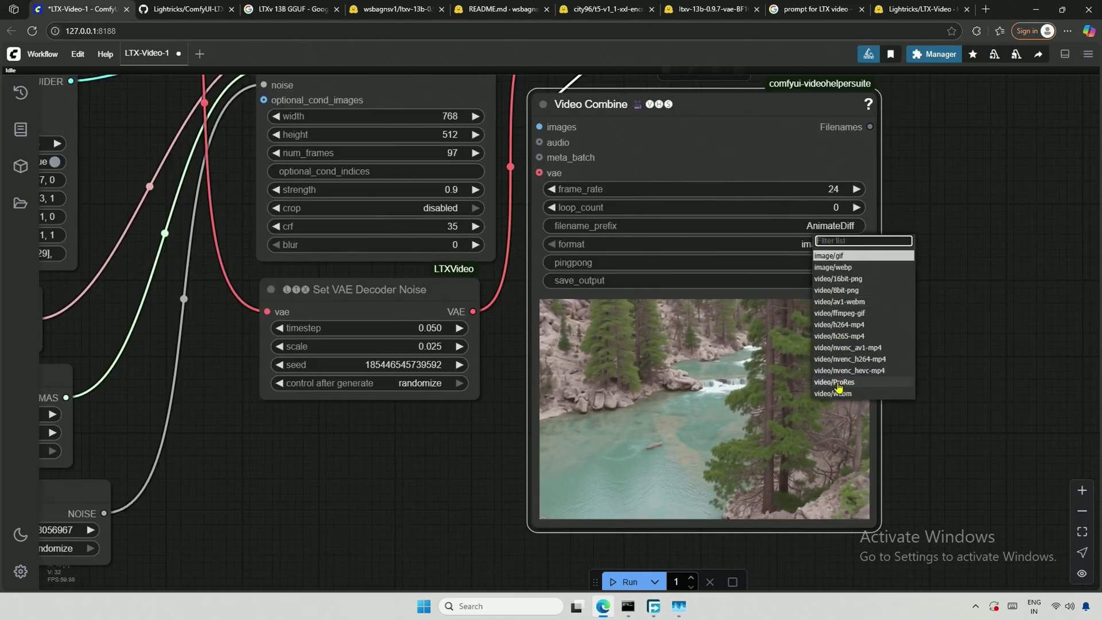
left_click(833, 340)
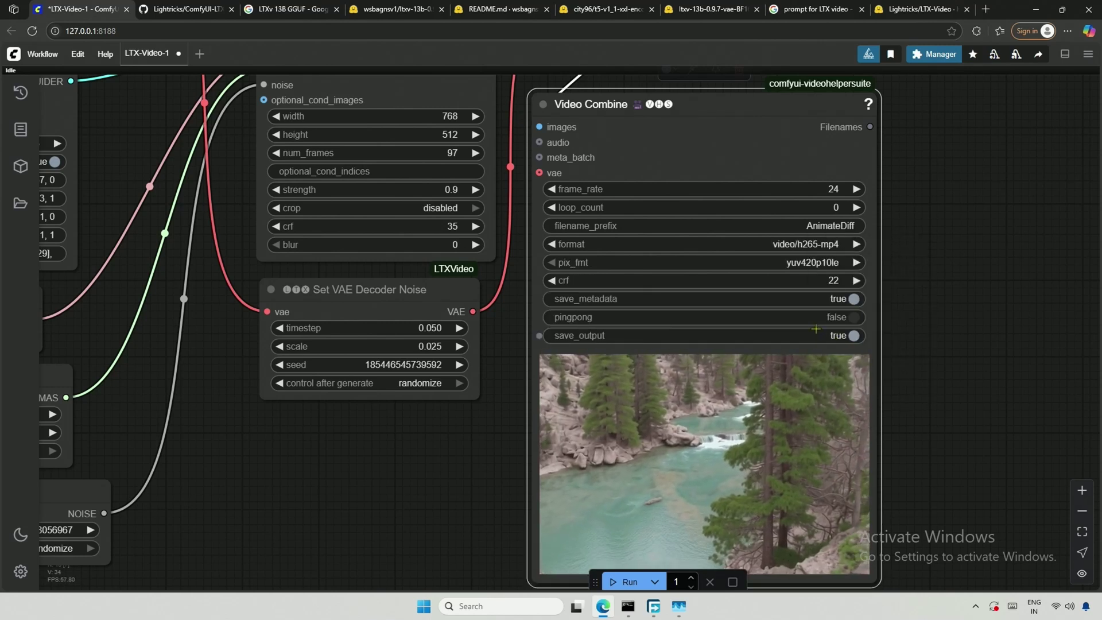
left_click(842, 228)
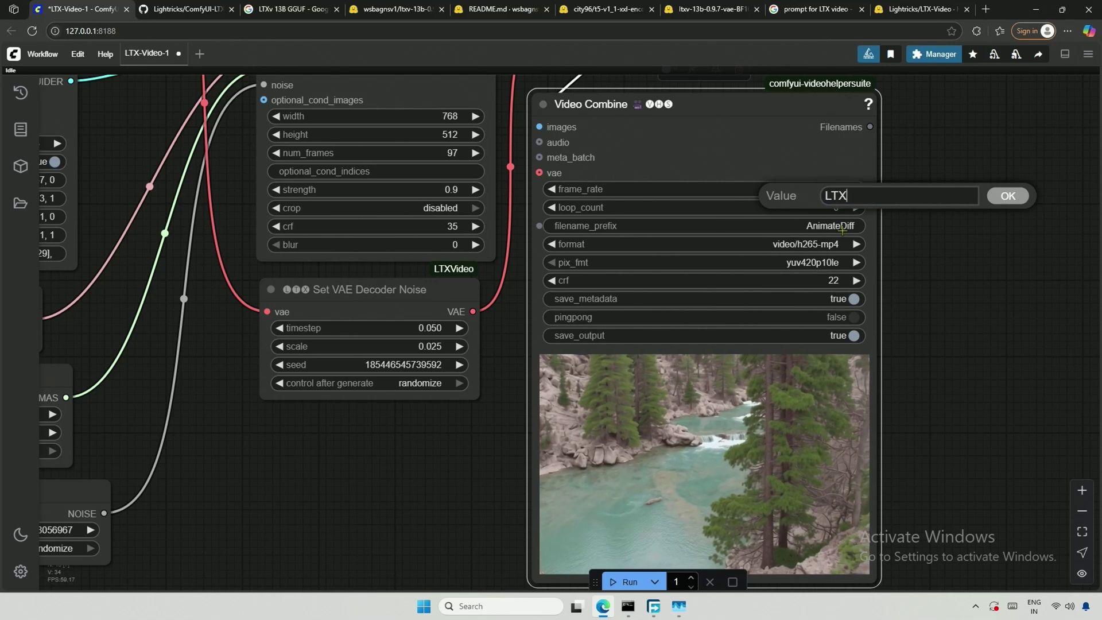
type("LTX-Video")
key("Return")
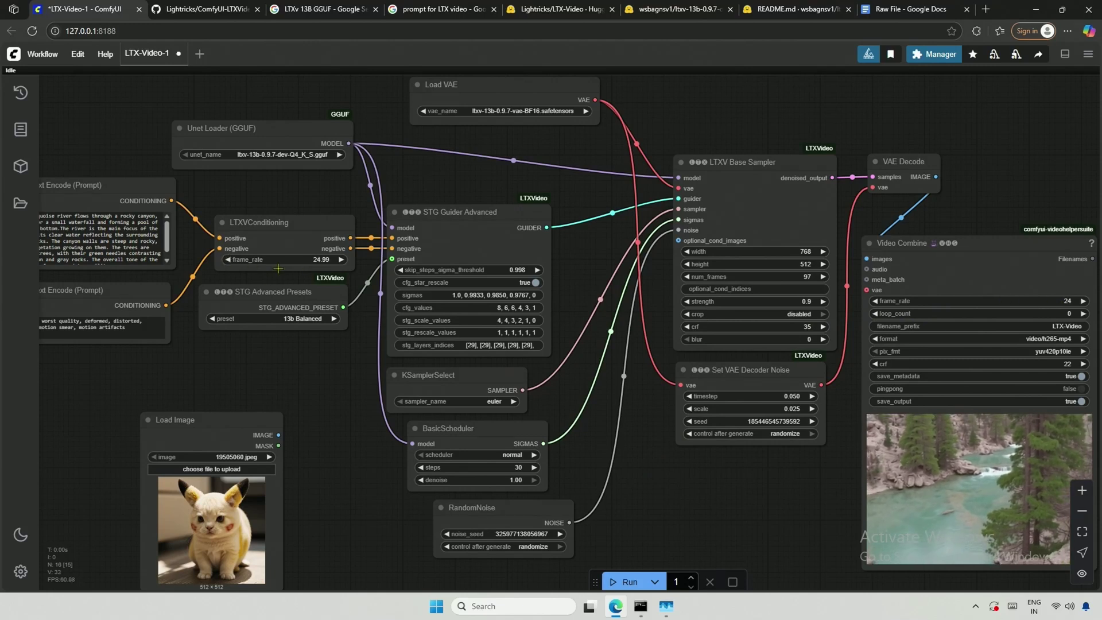
- Choose the 13b Dynamic STG preset and the ddim_uniform scheduler in BasicScheduler
left_click(323, 259)
left_click(312, 319)
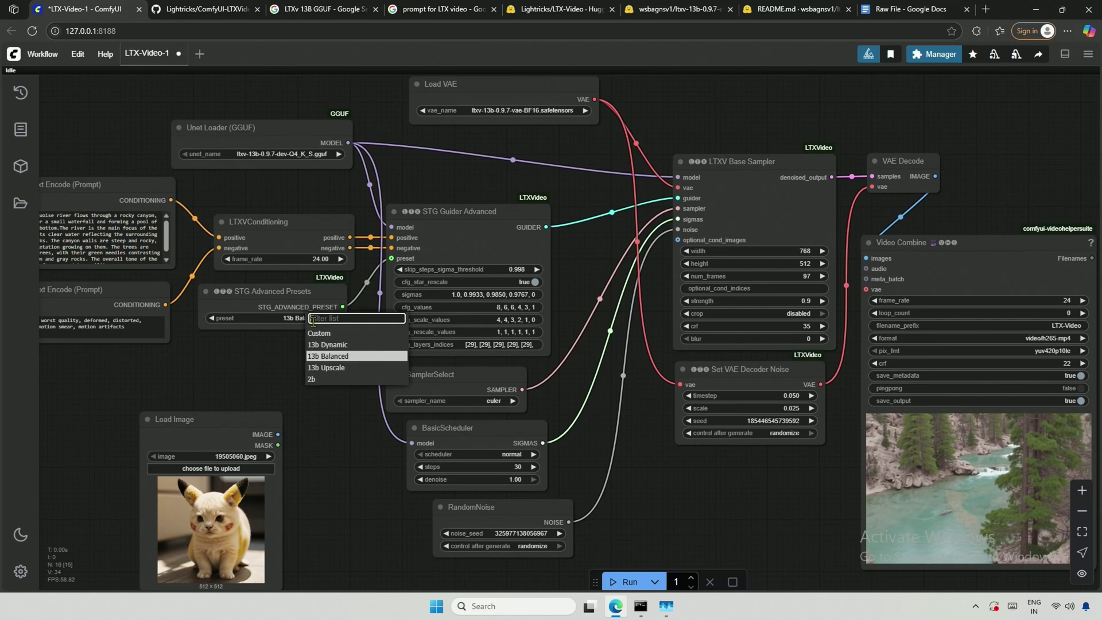
left_click(327, 345)
left_click(460, 454)
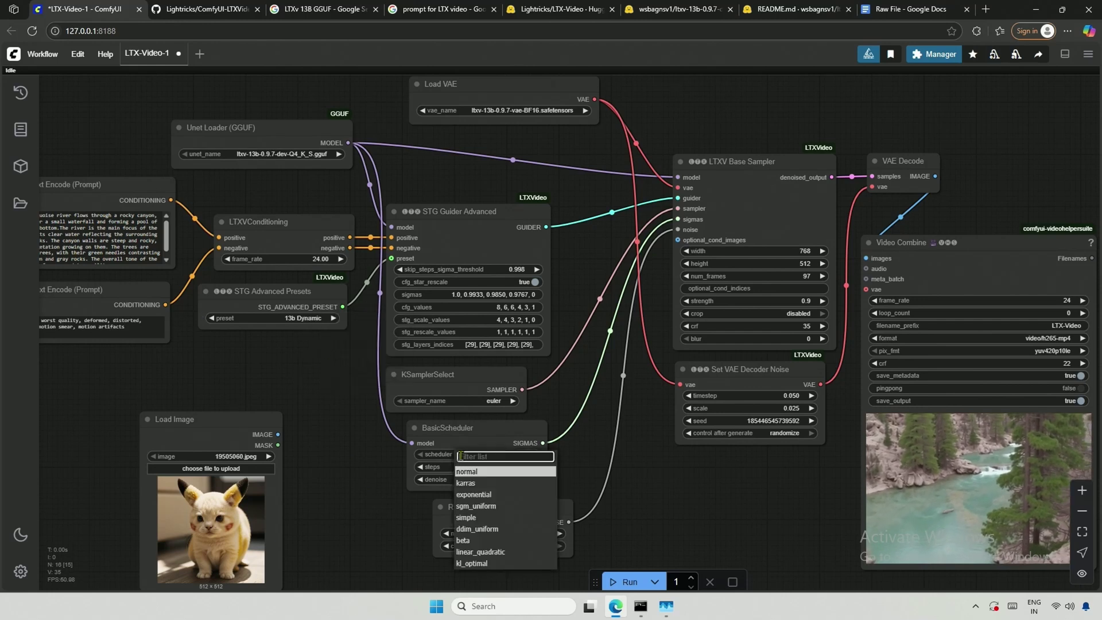
left_click(476, 532)
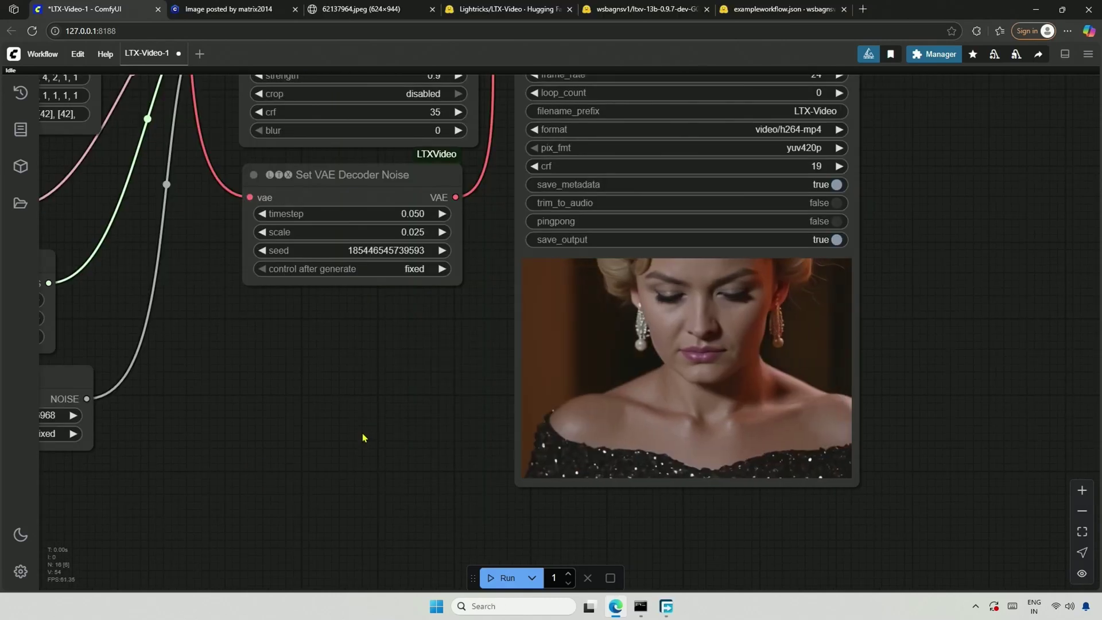
- Launch the 241-frame generation and pan to show more of the graph
scroll(363, 437, "down", 3)
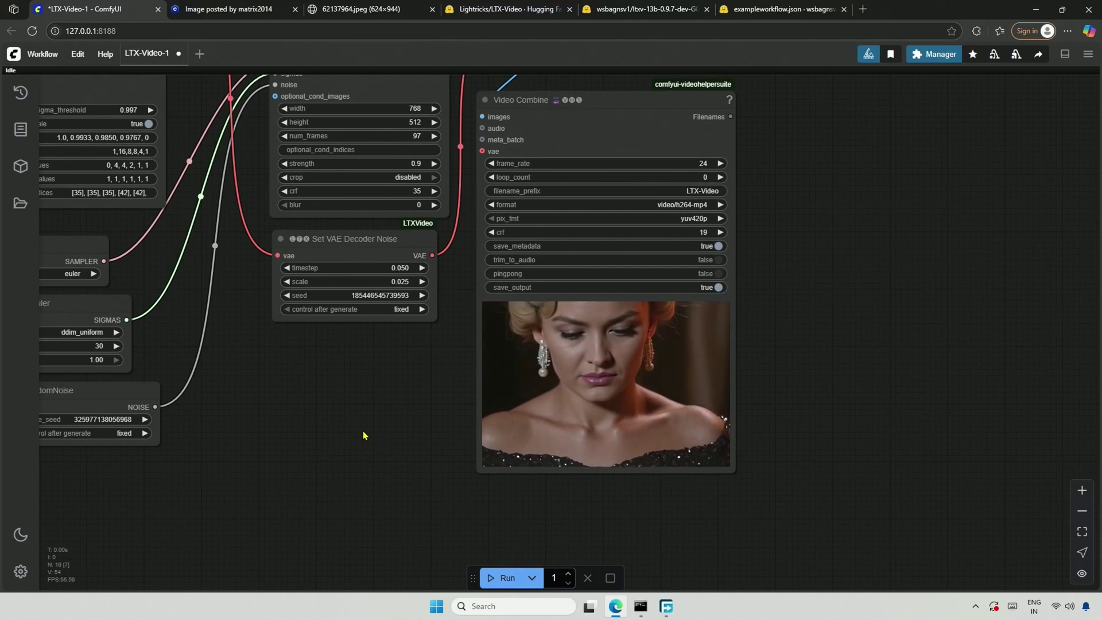
scroll(363, 435, "up", 3)
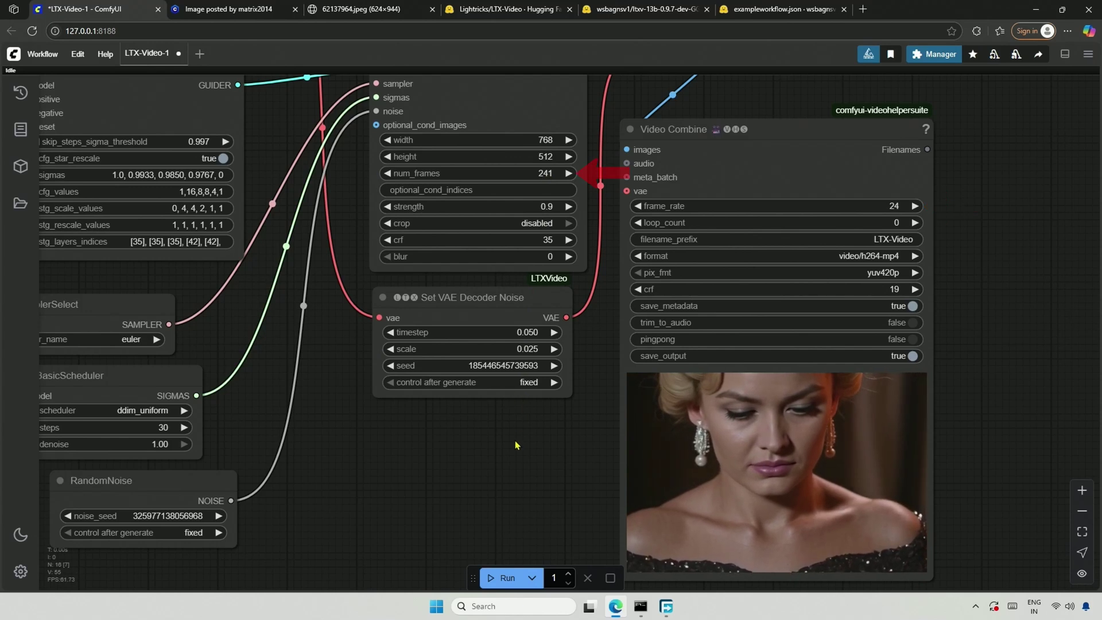
left_click(504, 577)
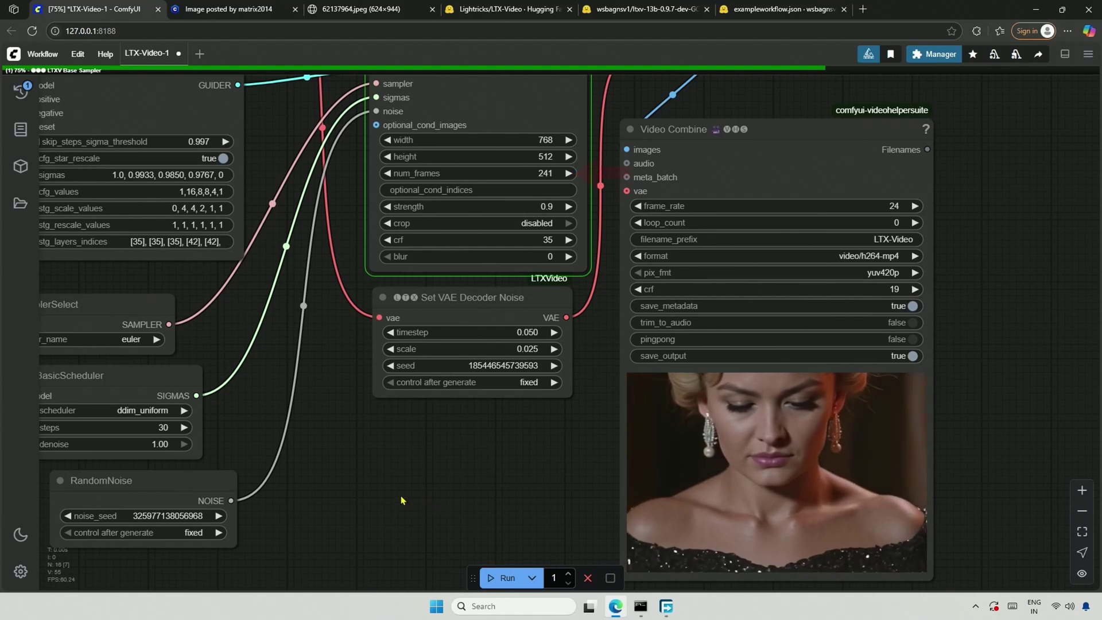
left_click_drag(403, 496, 556, 516)
scroll(470, 494, "down", 1)
- Check the sampling progress in the console, then return to the ComfyUI workflow
left_click(642, 606)
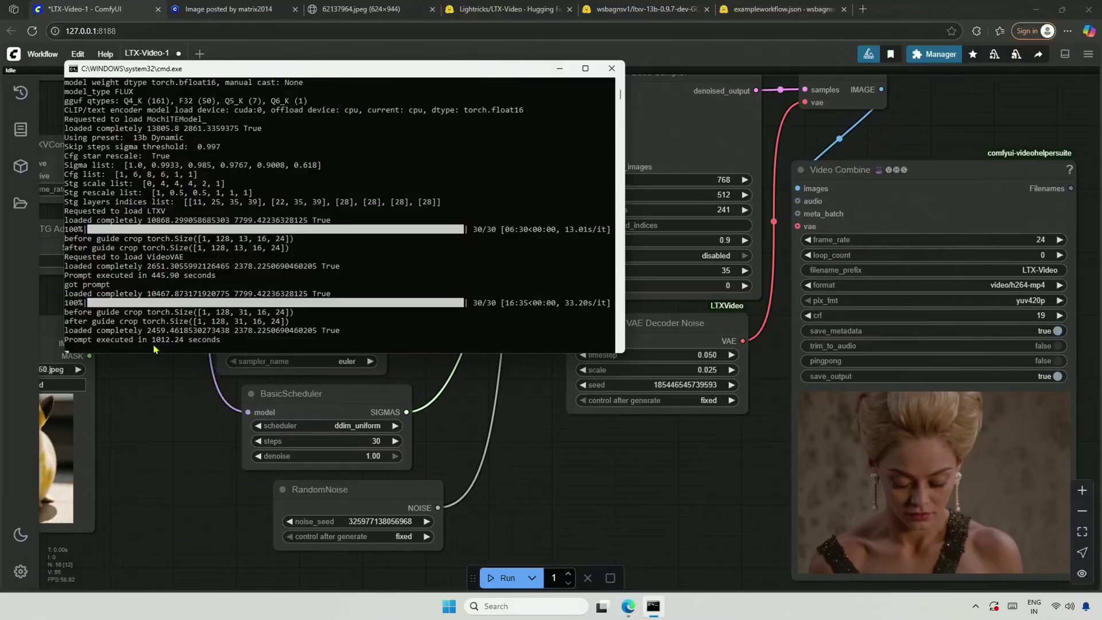
scroll(617, 517, "up", 1)
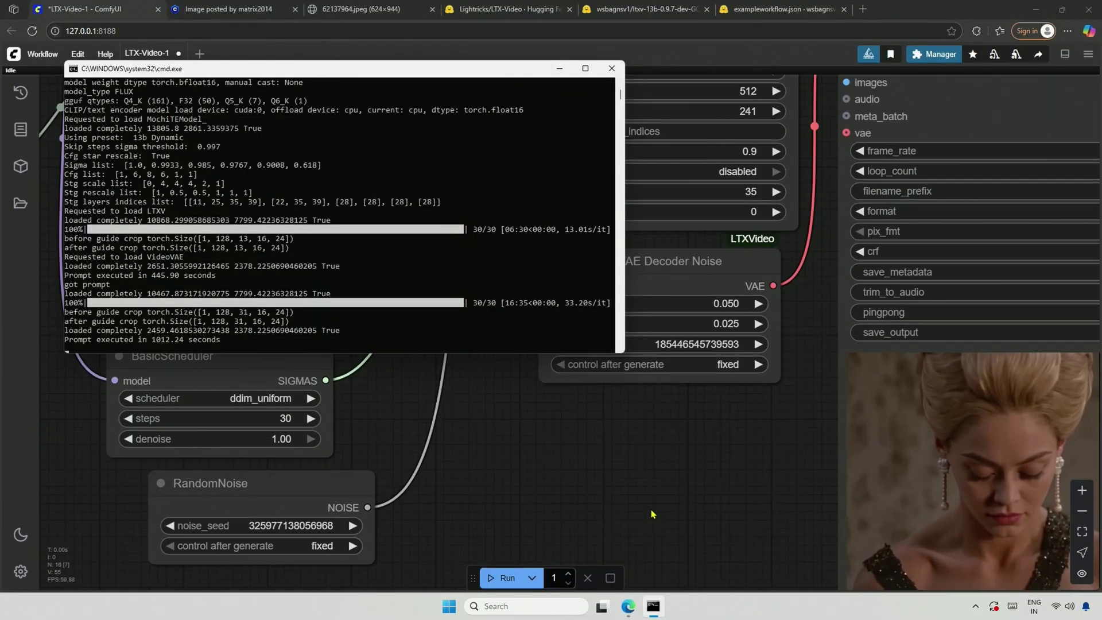
left_click(617, 516)
scroll(617, 517, "up", 2)
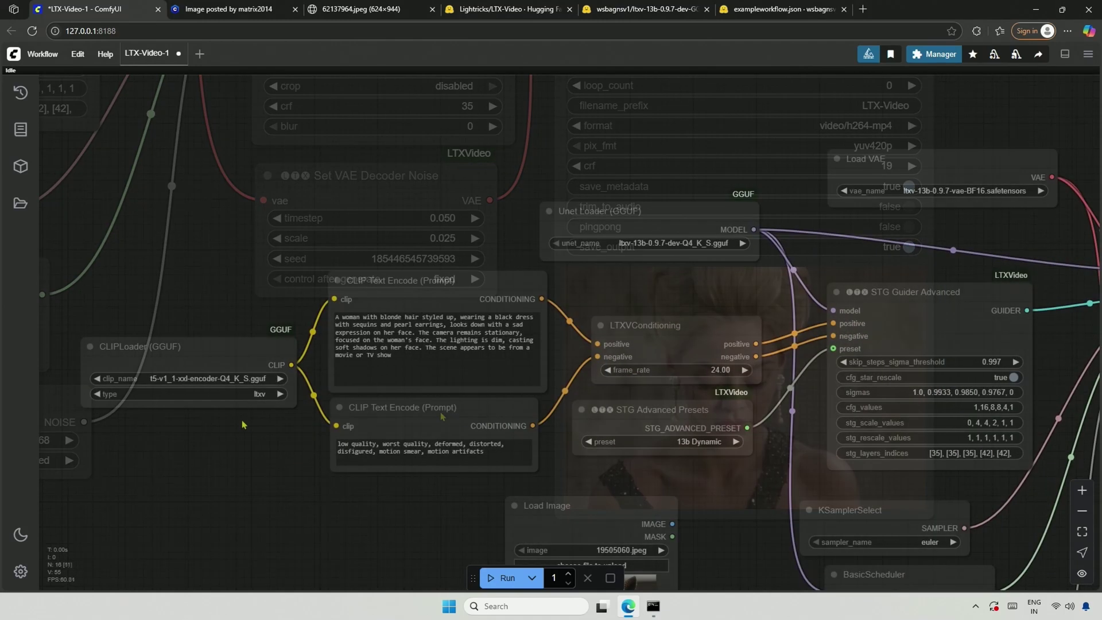
- Select t5-v1_1-xxl-encoder-Q6_K.gguf as the CLIPLoader (GGUF) text encoder
left_click(223, 378)
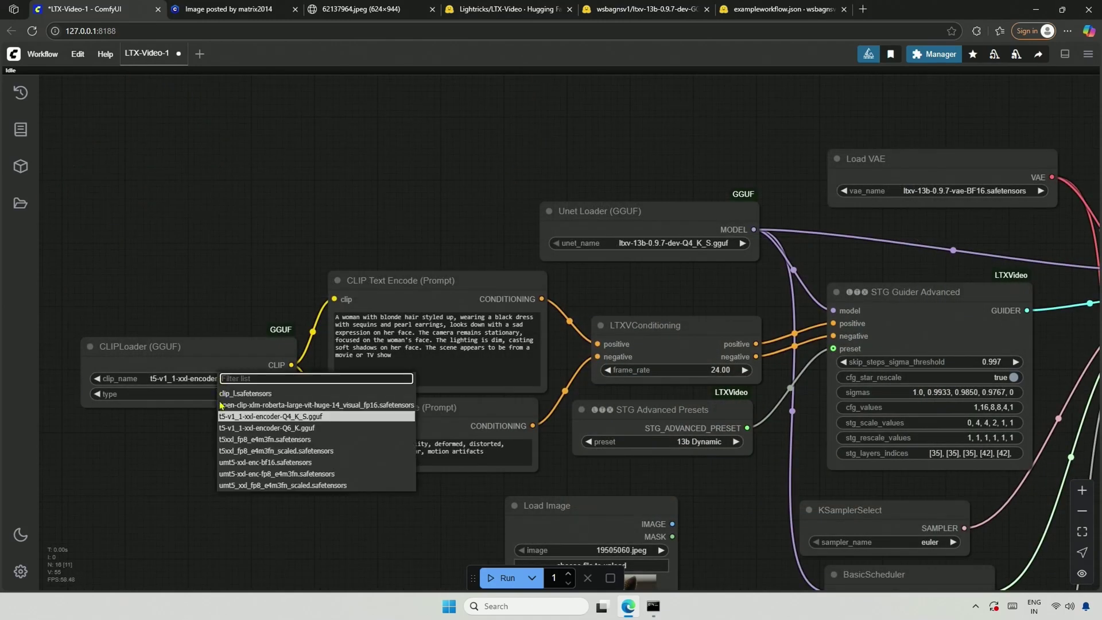
left_click(251, 434)
left_click(663, 244)
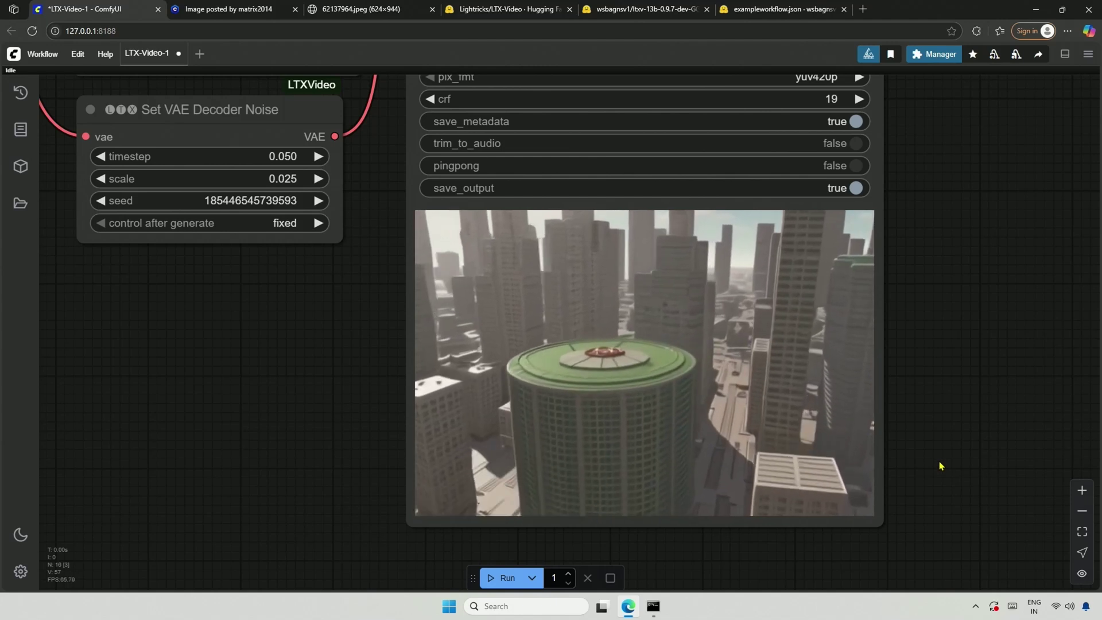
scroll(246, 408, "down", 1)
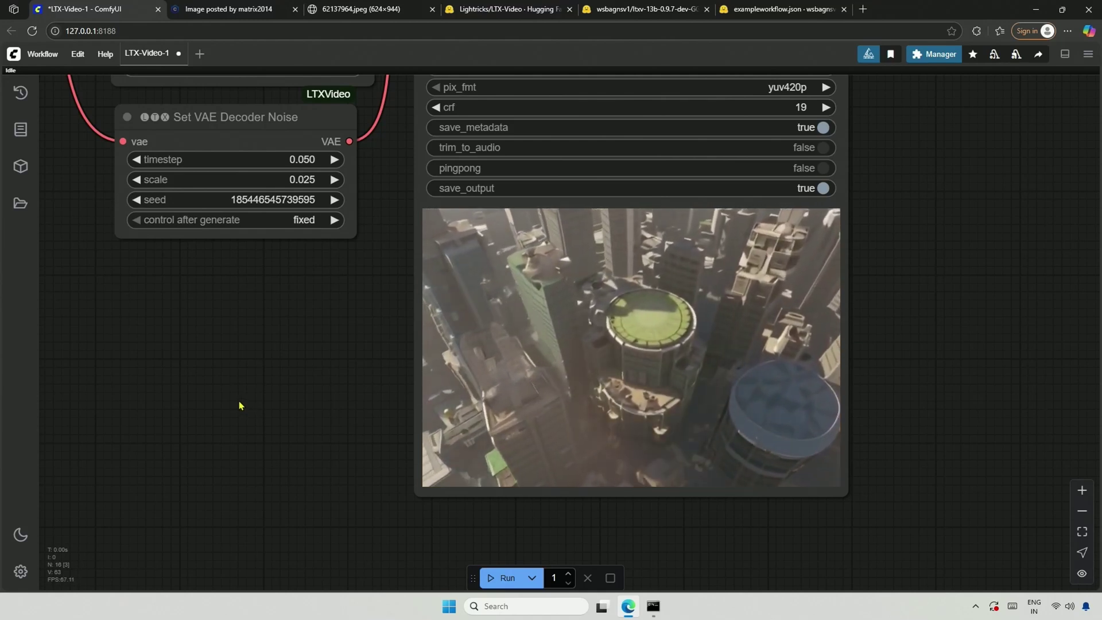
scroll(430, 323, "up", 1)
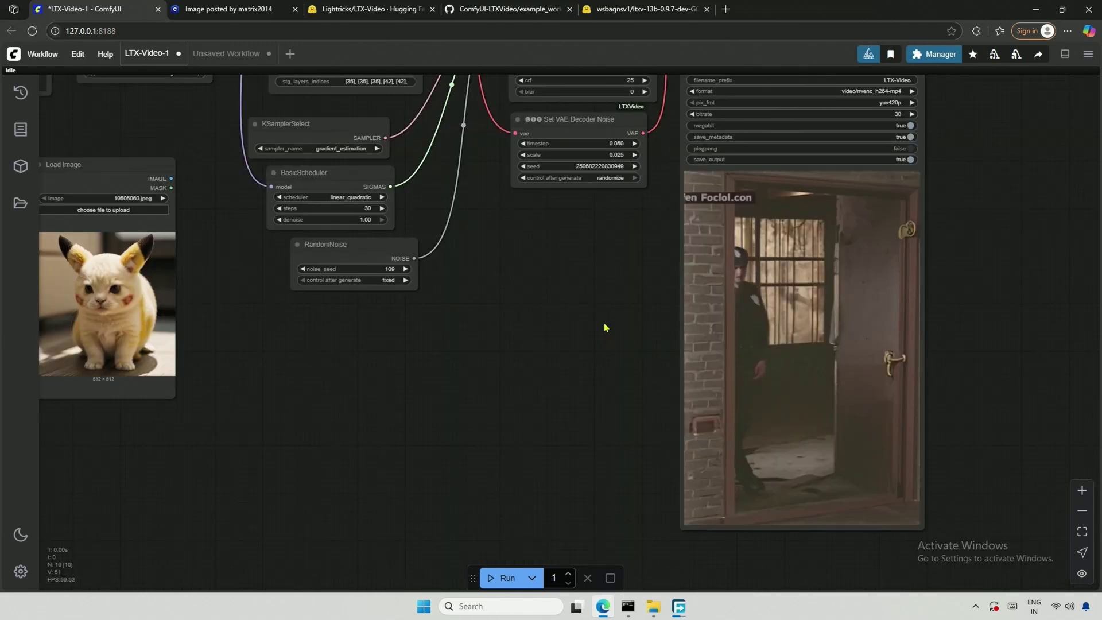
- Pan the canvas to show the police-officers prompt, sampler and the jail-gate clip in Video Combine
left_click_drag(602, 324, 545, 293)
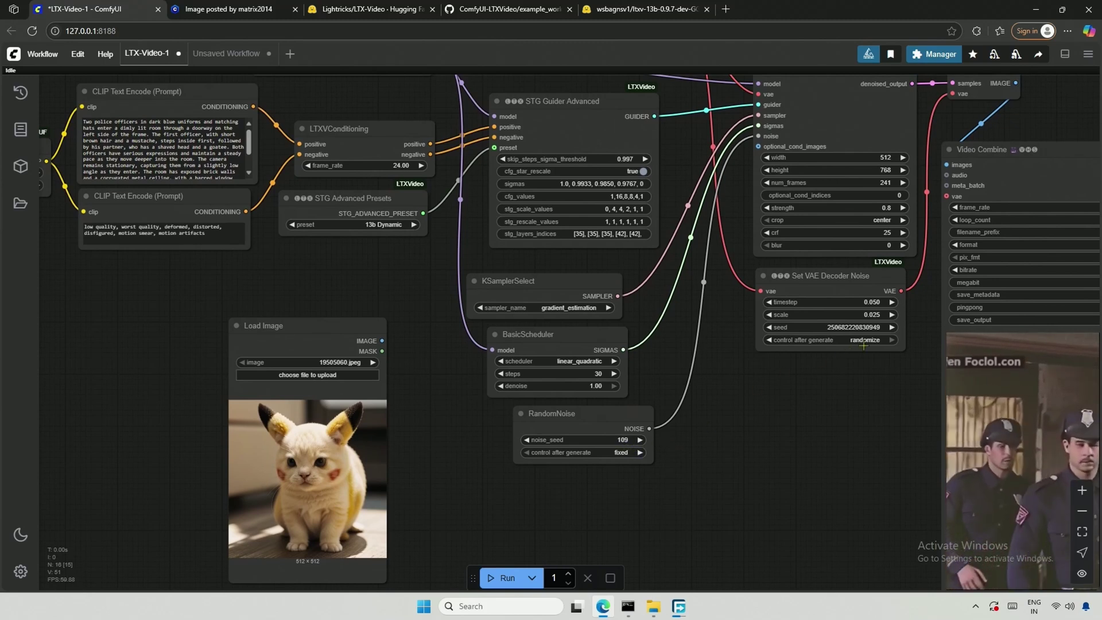
left_click_drag(659, 365, 666, 397)
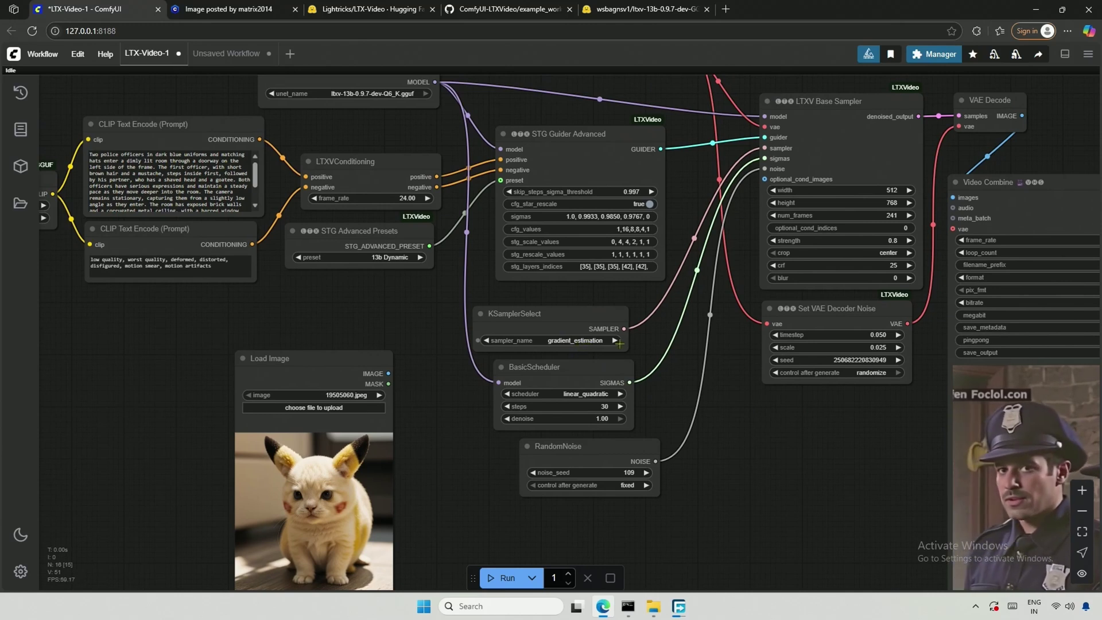
left_click_drag(655, 336, 716, 426)
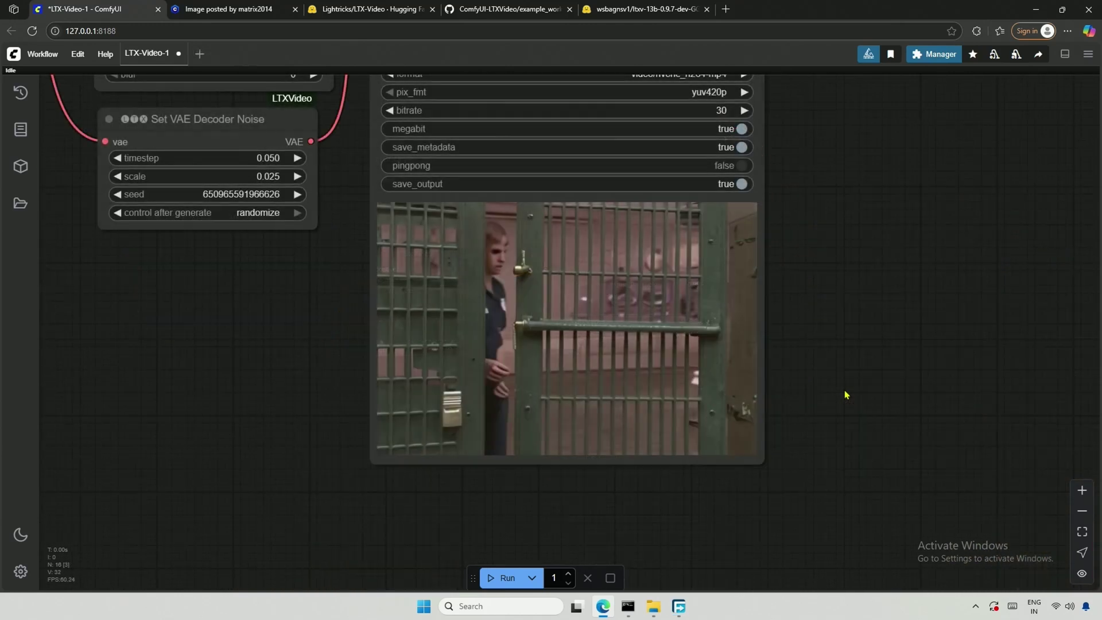
- Scroll and pan around the canvas to review the generated video previews and sampler connections
scroll(845, 394, "down", 4)
scroll(844, 394, "up", 4)
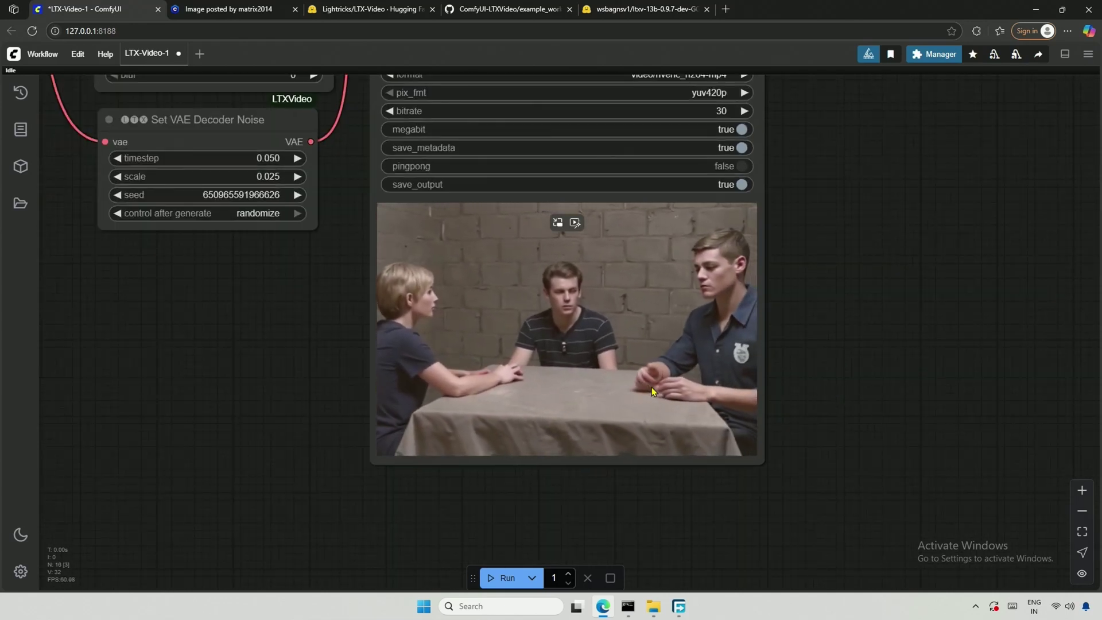
left_click_drag(834, 394, 835, 431)
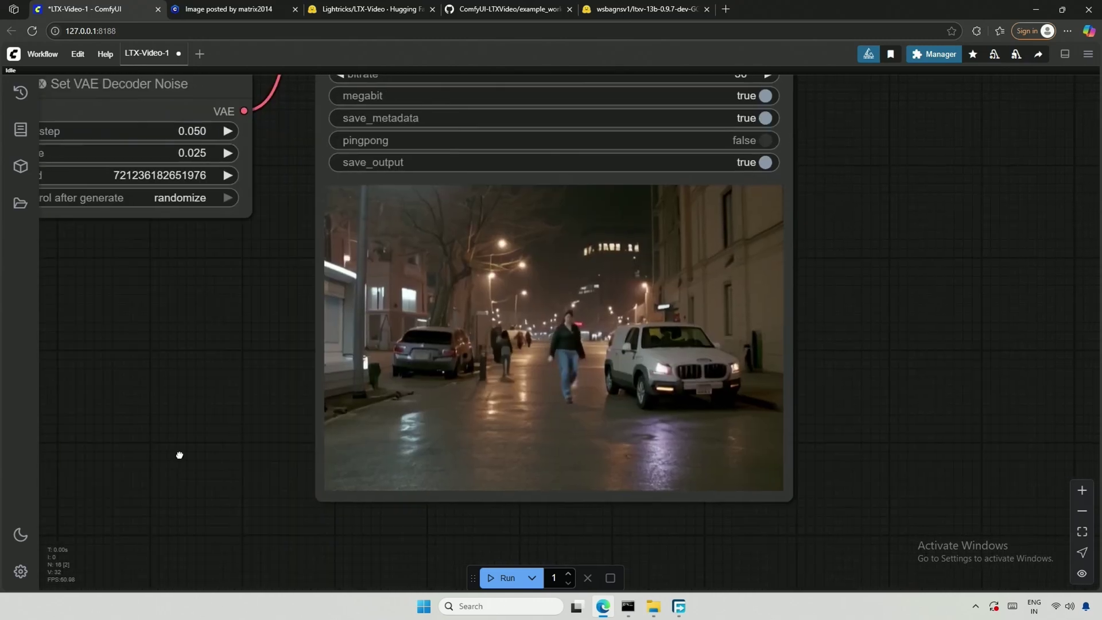
scroll(199, 455, "up", 1)
scroll(200, 454, "down", 1)
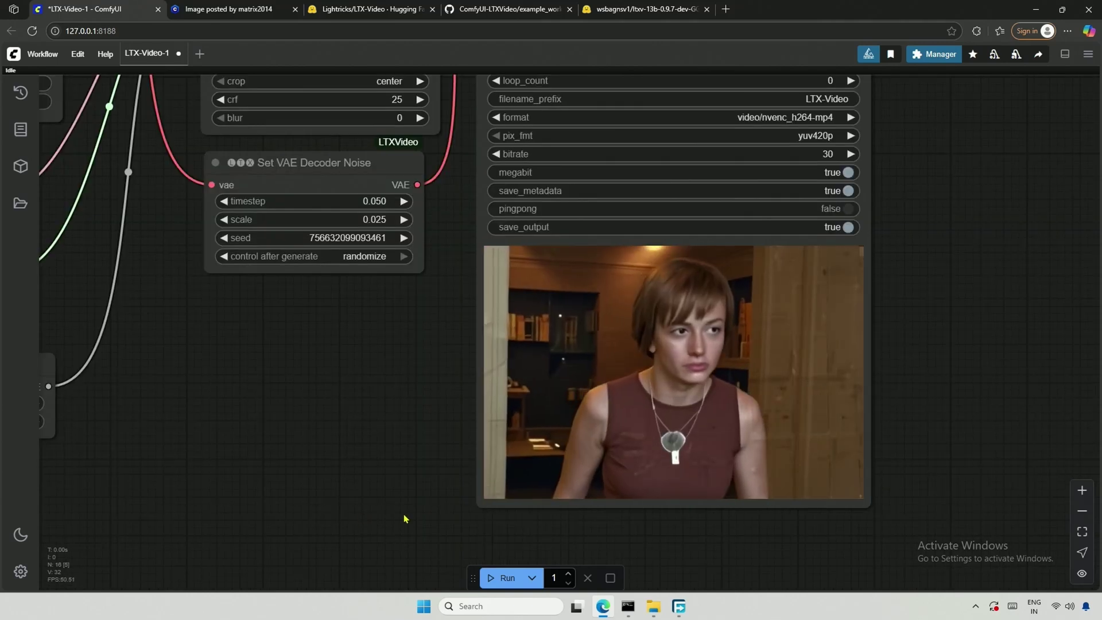
left_click_drag(429, 499, 348, 479)
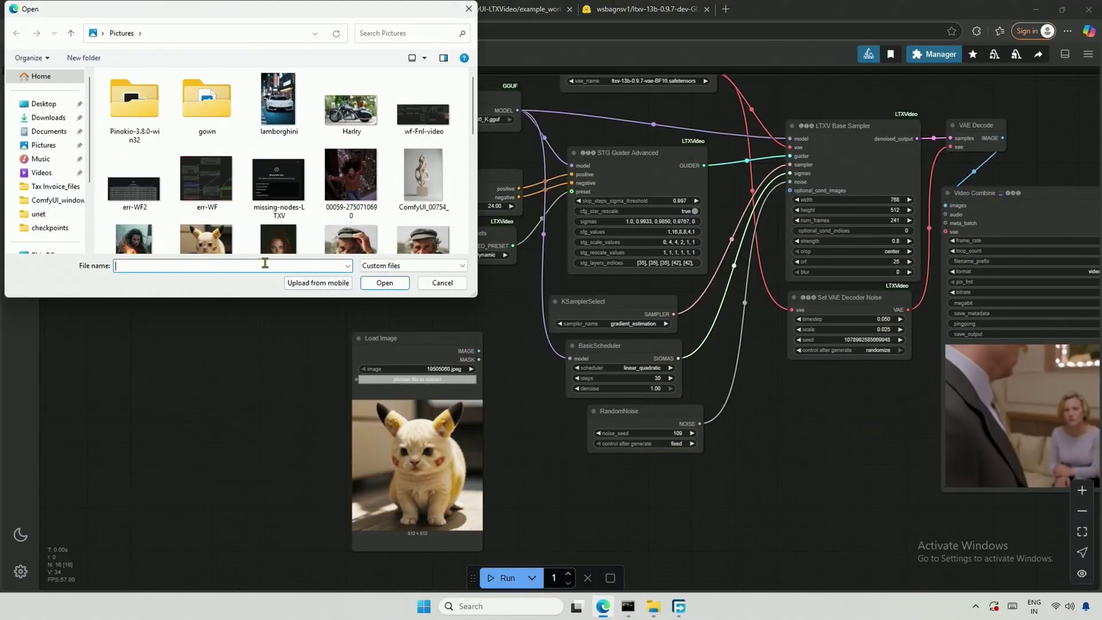
- Load lamborghini.jpeg and wire its IMAGE output into the LTXV Base Sampler's optional_cond_images
left_click(283, 116)
left_click(384, 282)
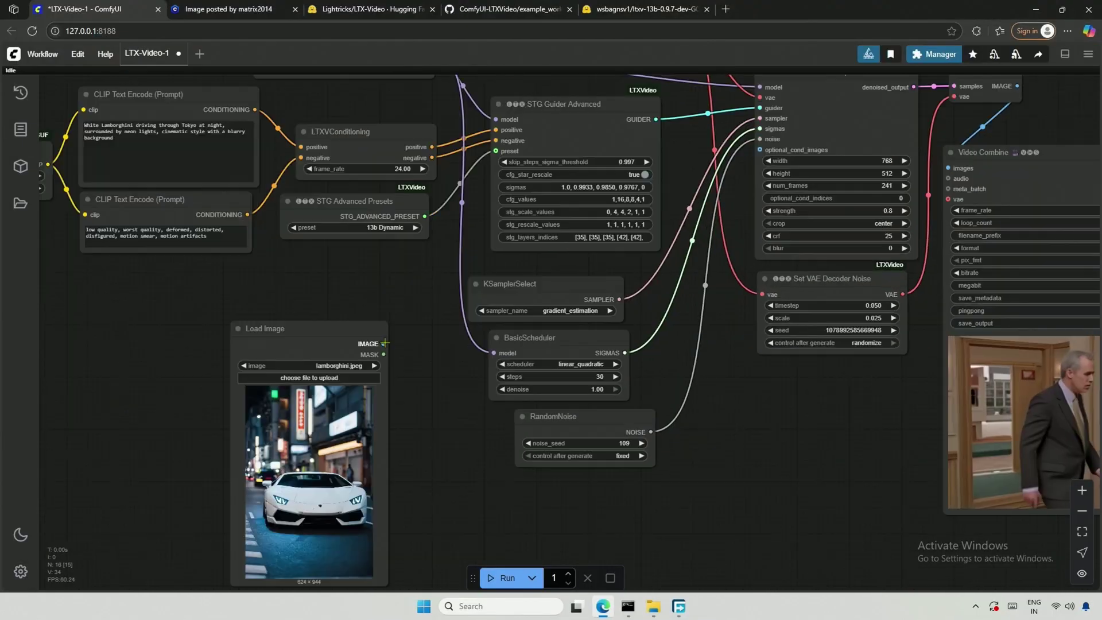
left_click_drag(384, 343, 757, 151)
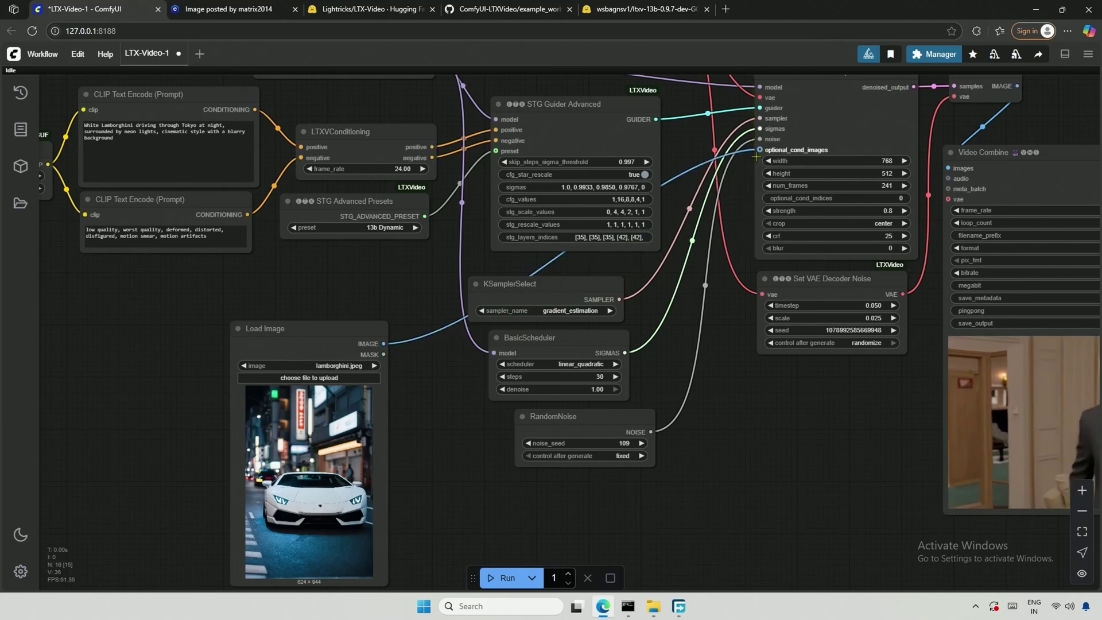
- Review the white-Lamborghini-in-neon-Tokyo positive prompt and the sampler's crop options
left_click_drag(439, 270, 504, 302)
scroll(331, 240, "up", 5)
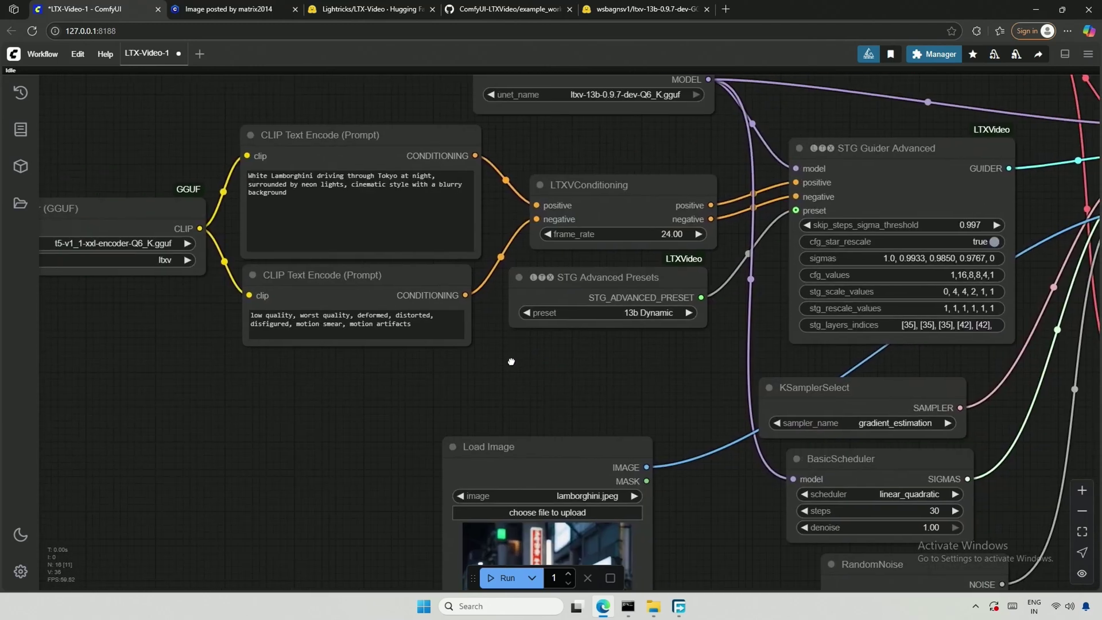
left_click_drag(331, 239, 242, 174)
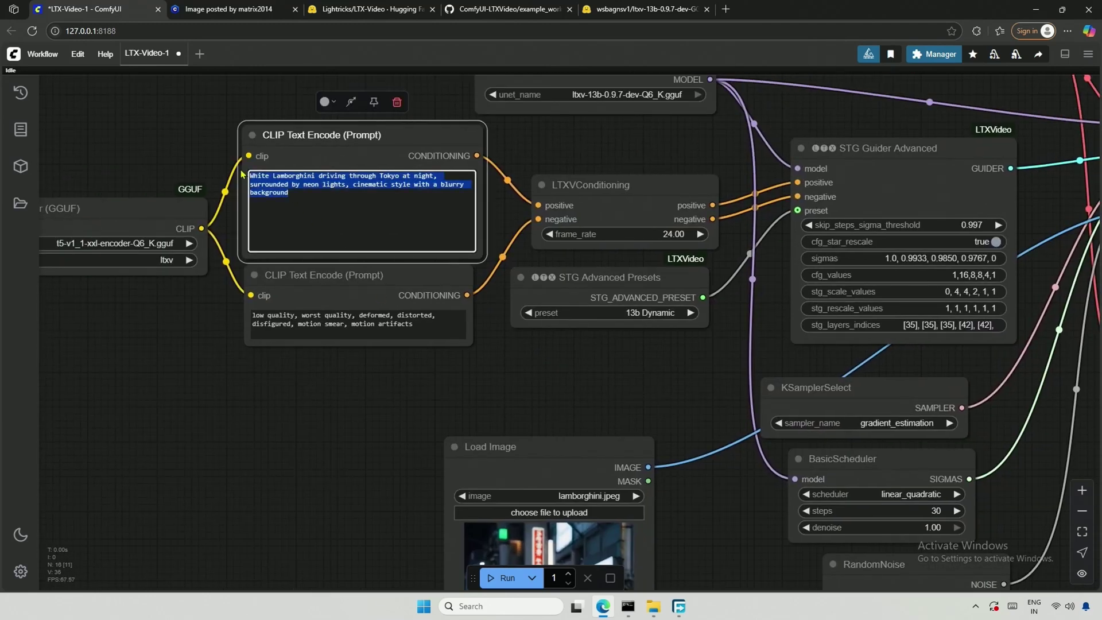
left_click(307, 371)
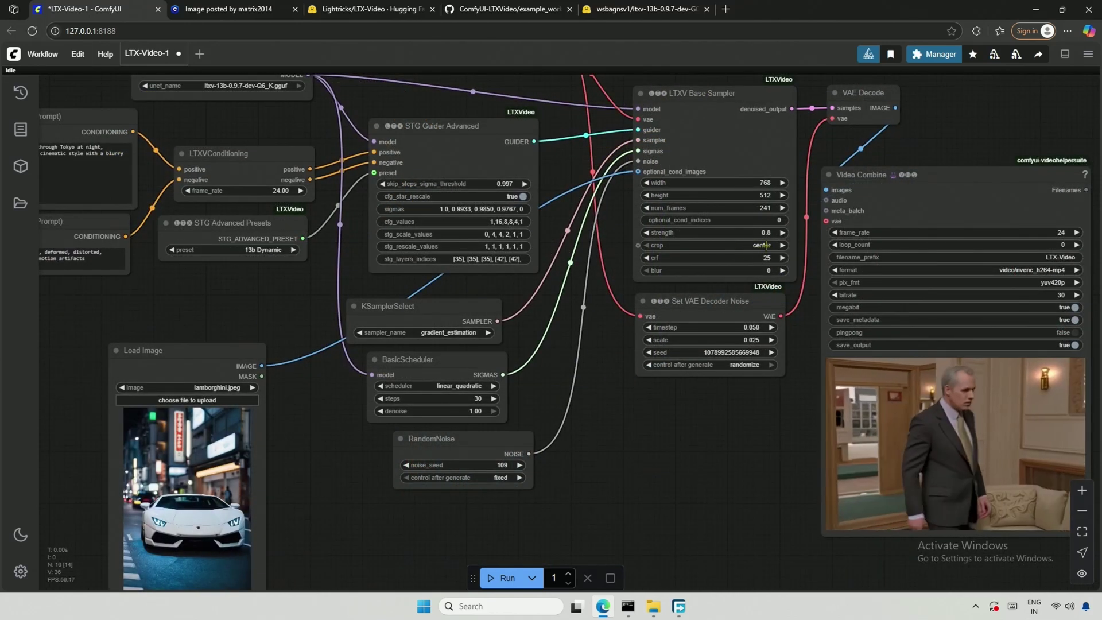
left_click(759, 245)
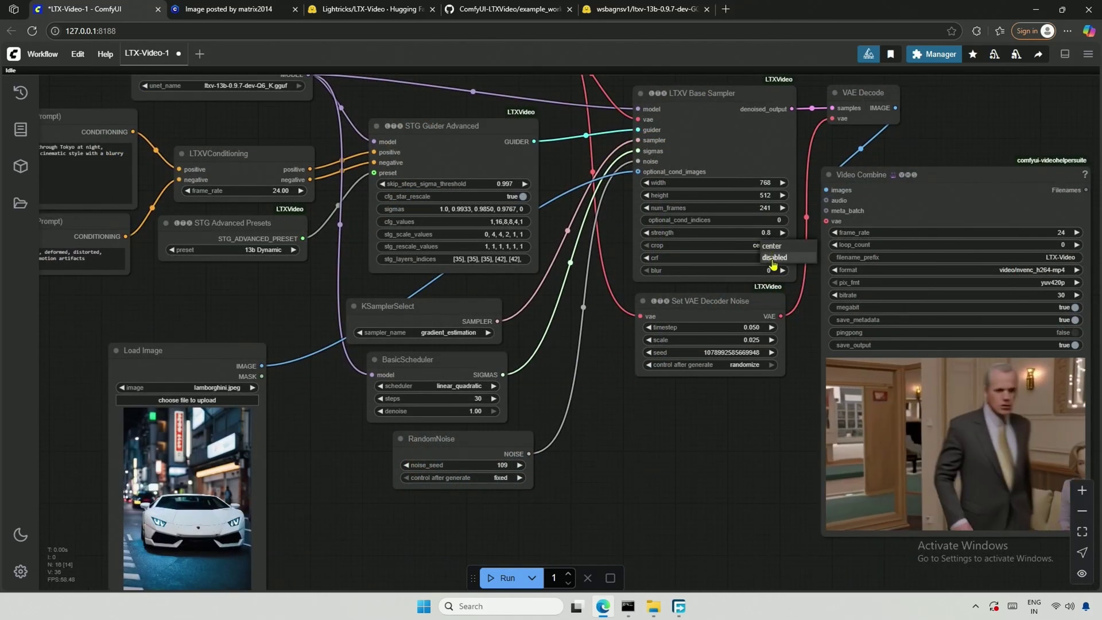
left_click(736, 250)
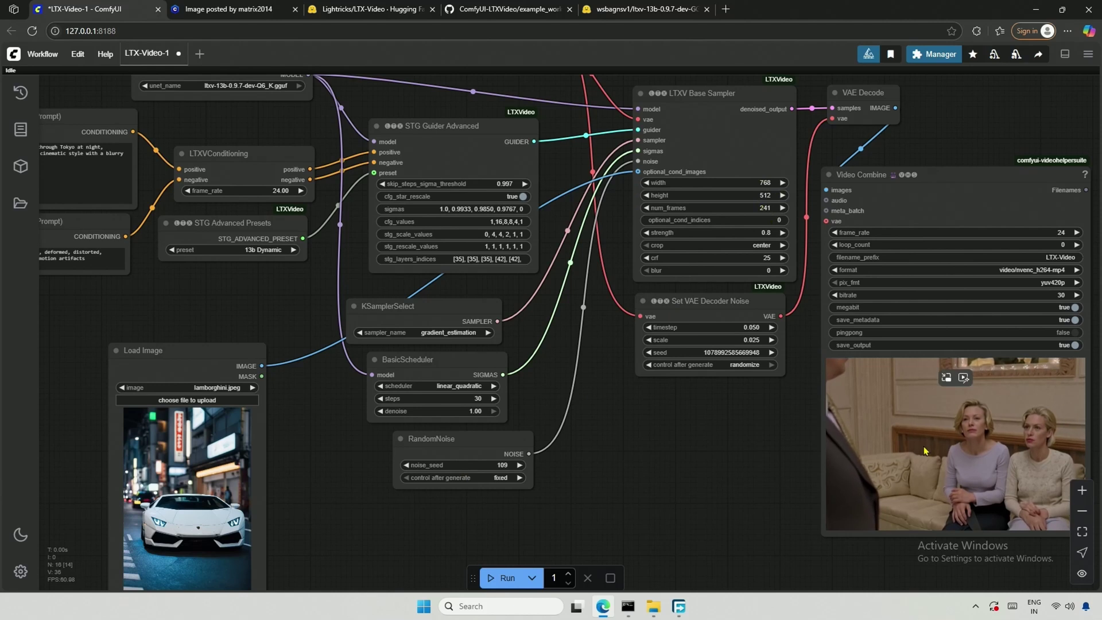
- Run the Lamborghini image-to-video generation, check the console log, and center the resulting preview
scroll(976, 333, "down", 2)
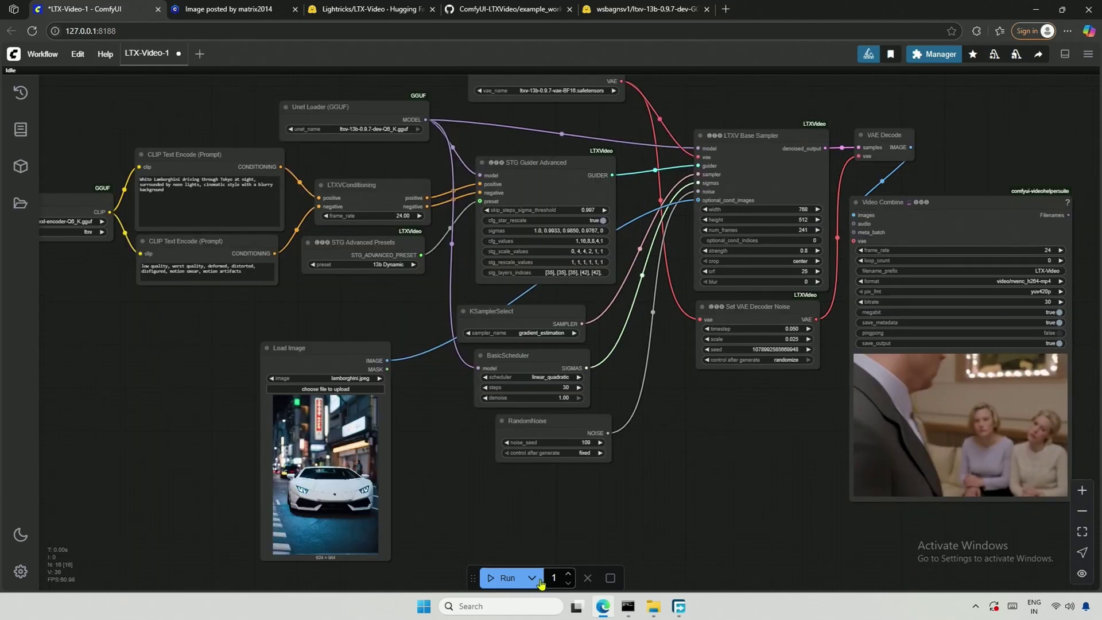
left_click(506, 577)
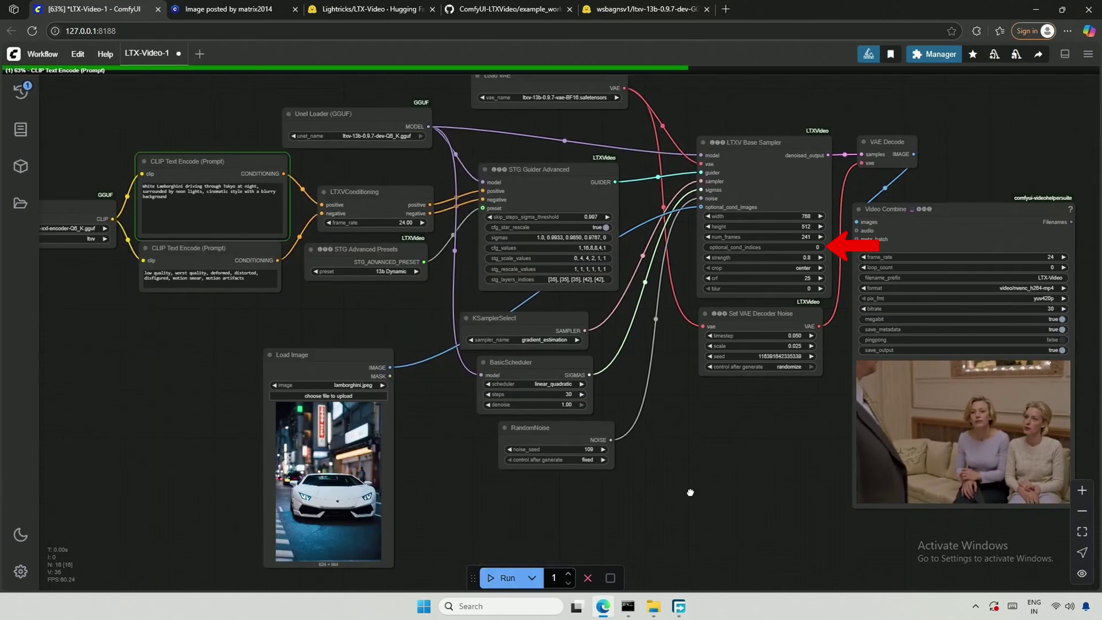
scroll(690, 491, "up", 1)
left_click(629, 608)
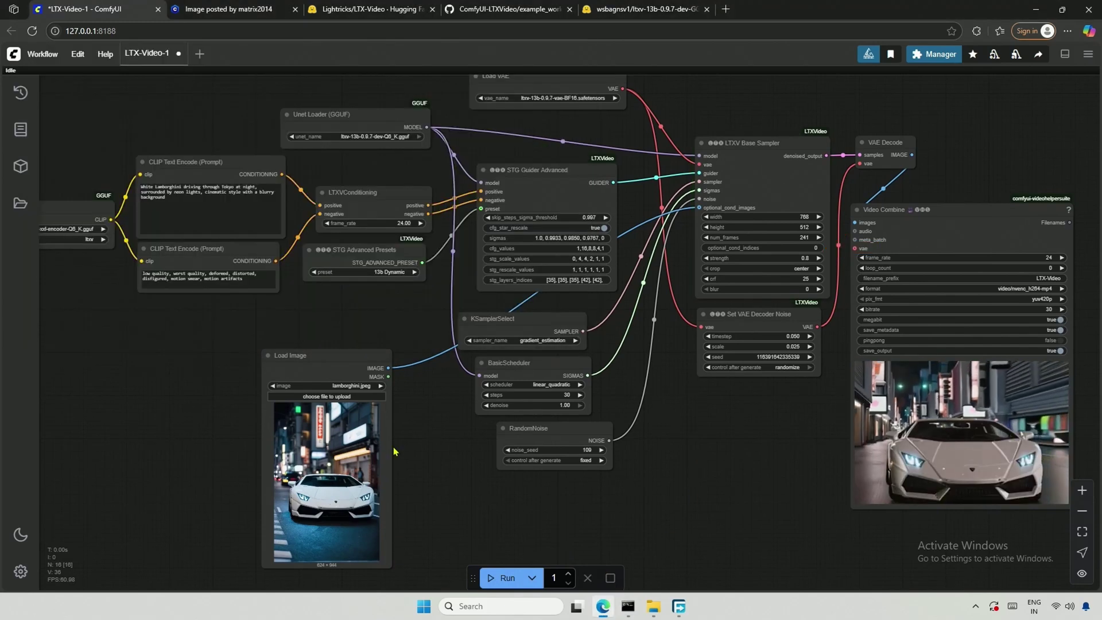
scroll(453, 453, "up", 4)
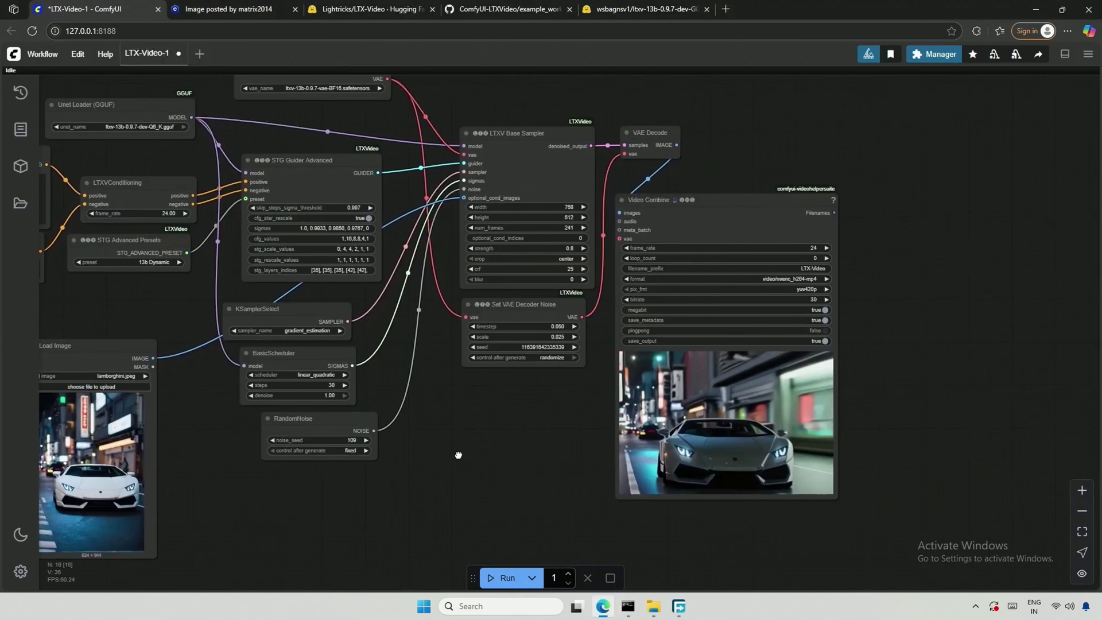
scroll(573, 462, "up", 5)
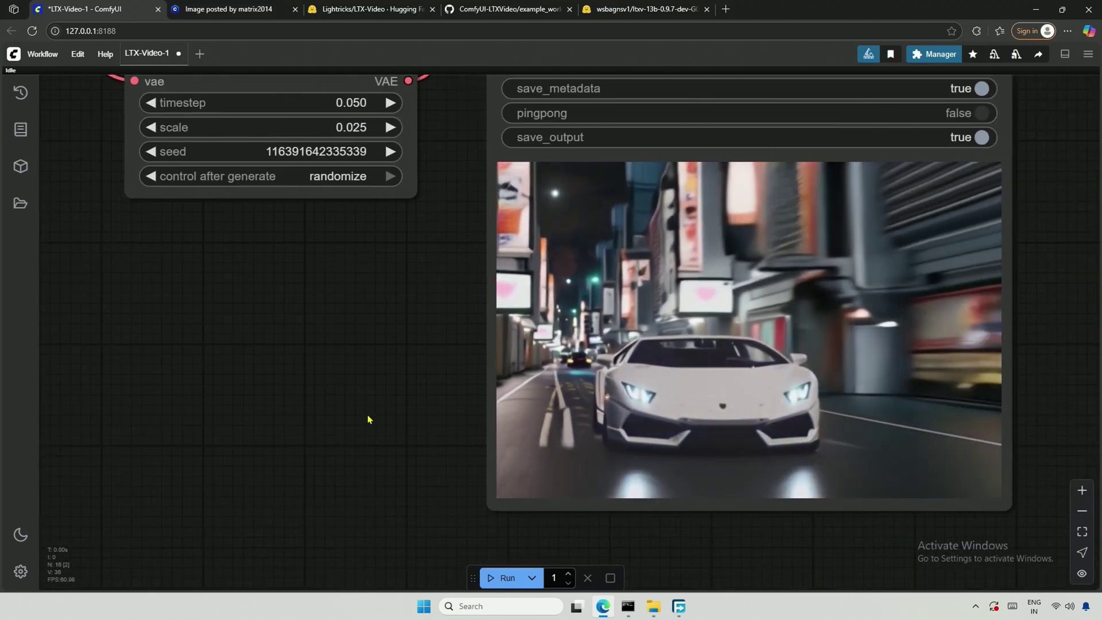
left_click_drag(368, 419, 275, 419)
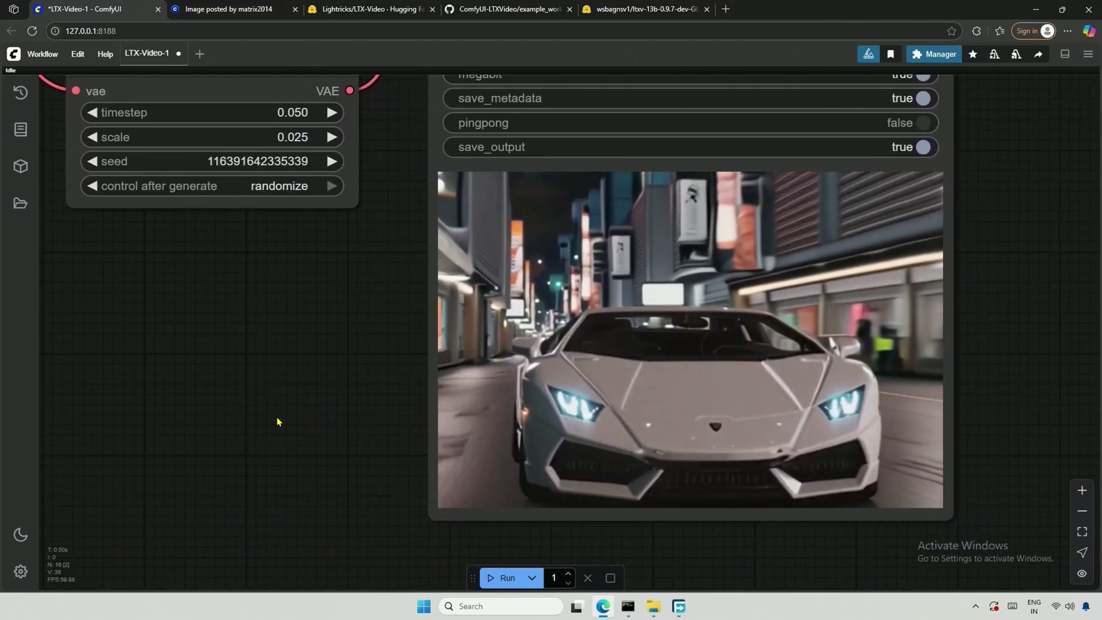
scroll(275, 414, "down", 3)
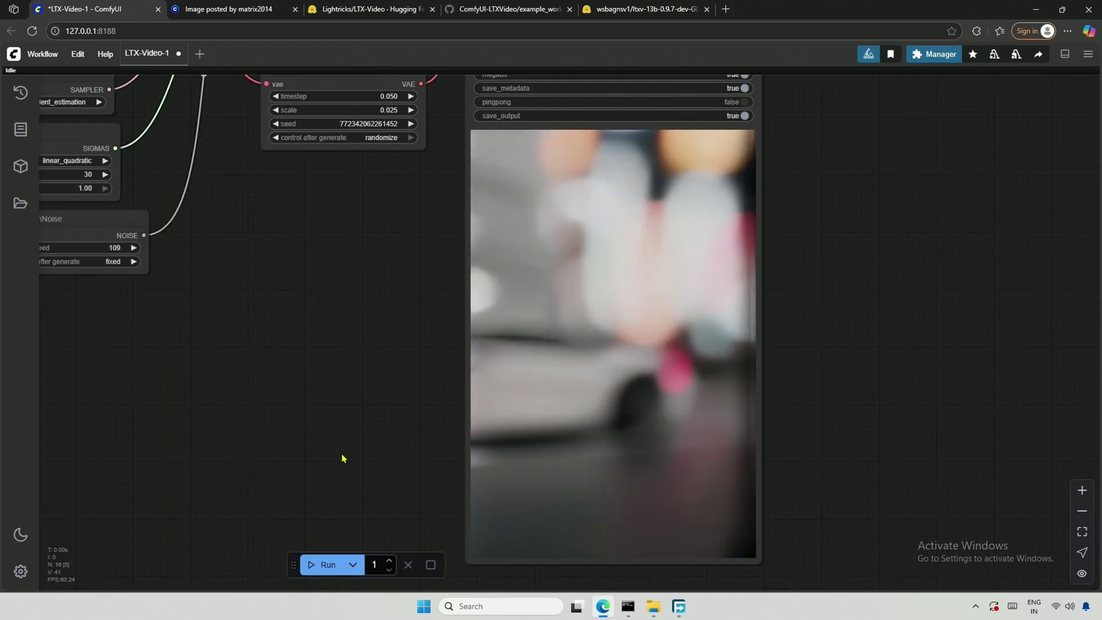
- Place the Load Image node beside Video Combine and enlarge it to compare photo and clip
scroll(342, 458, "down", 4)
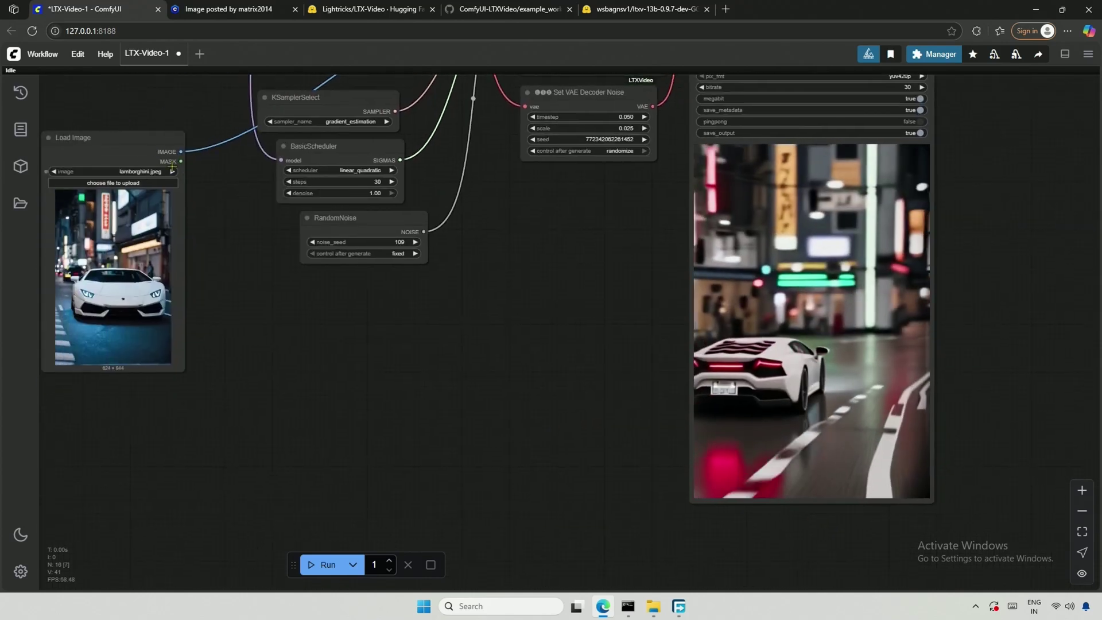
left_click_drag(112, 148, 613, 210)
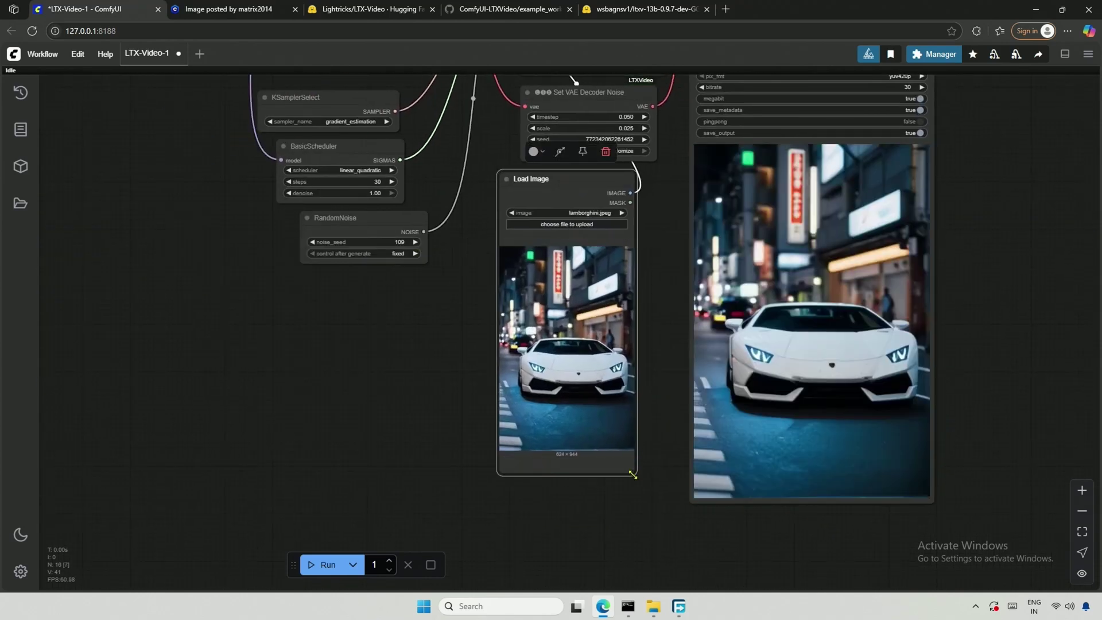
left_click_drag(632, 473, 683, 508)
left_click_drag(452, 437, 394, 439)
scroll(244, 434, "up", 2)
scroll(394, 438, "down", 1)
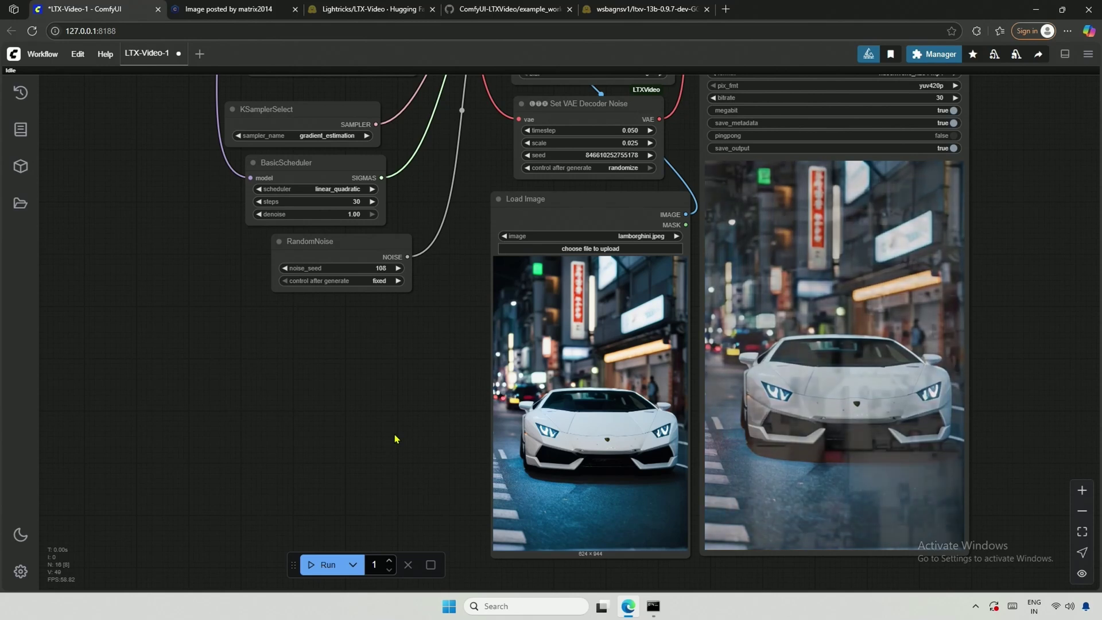